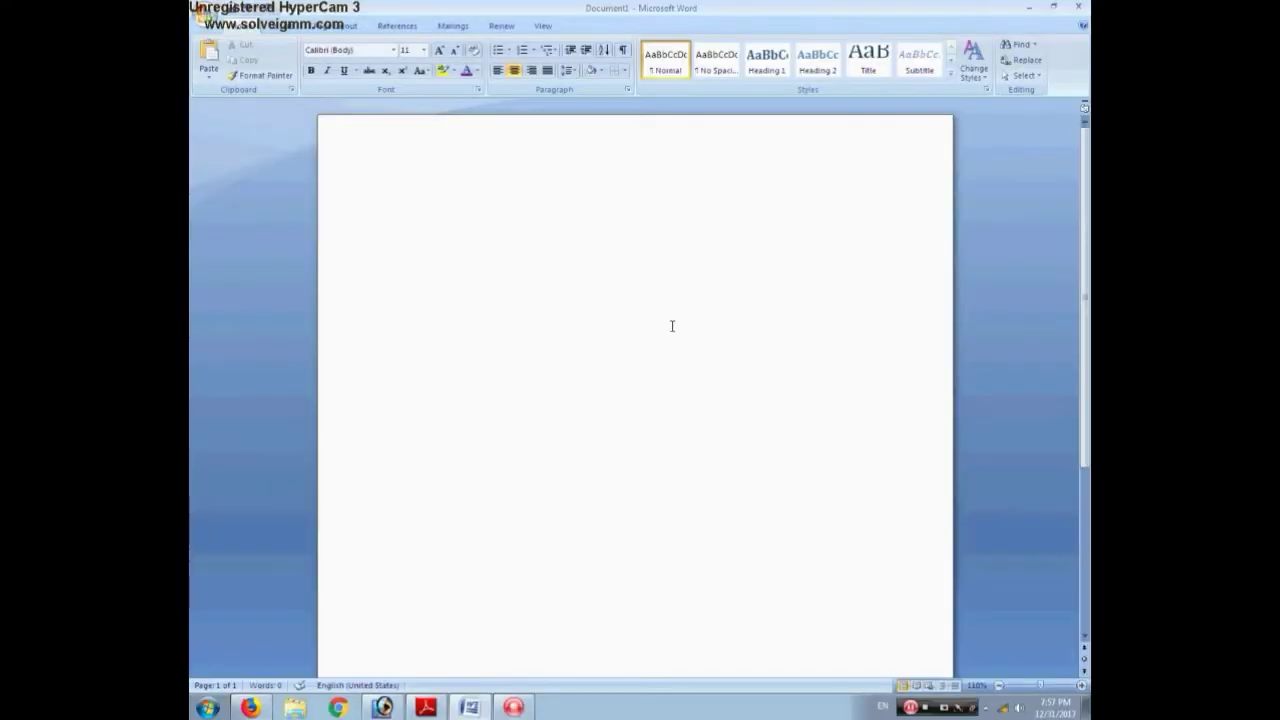
Insert an orange gradient WordArt reading 'INDEX' in the Impact font
click(295, 30)
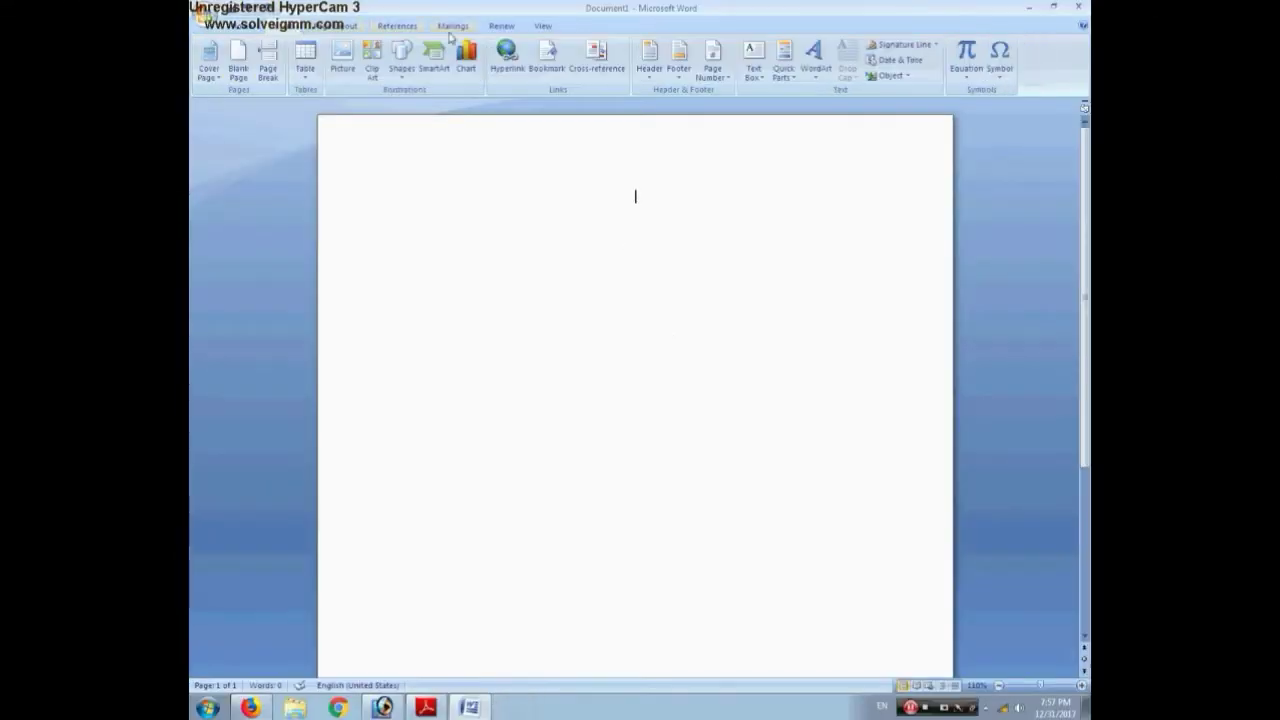
click(815, 56)
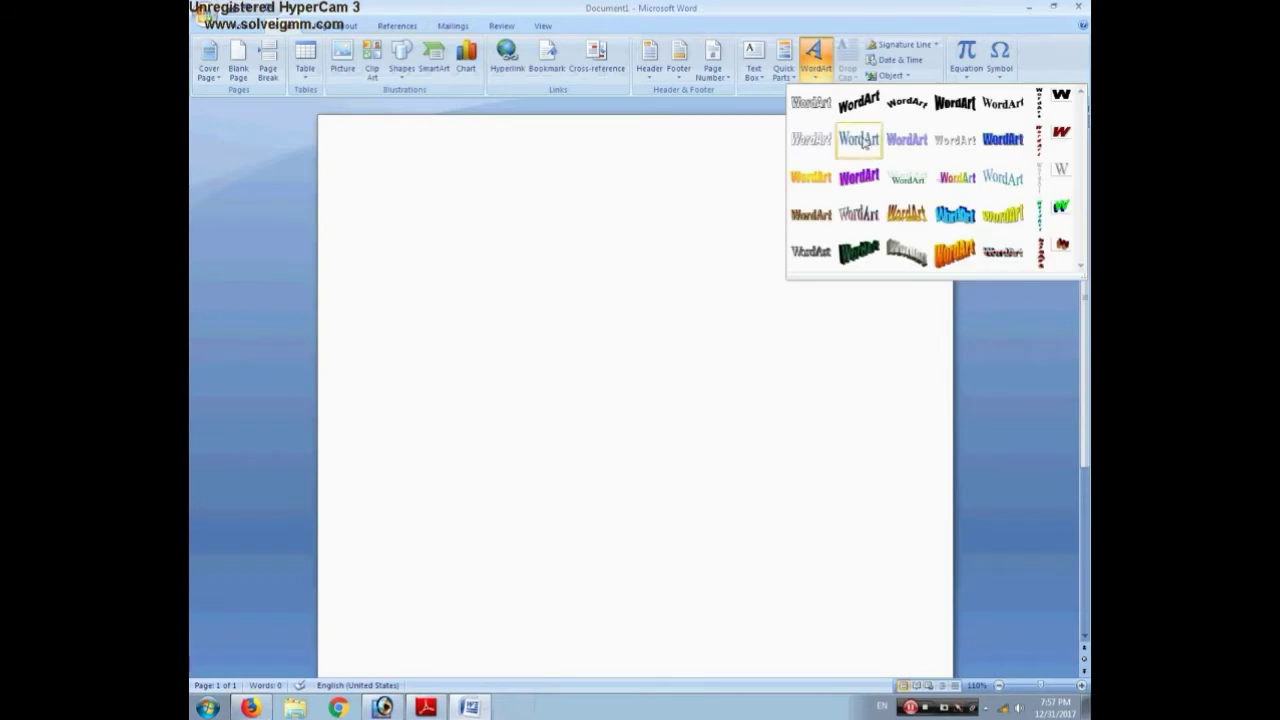
click(811, 177)
click(635, 240)
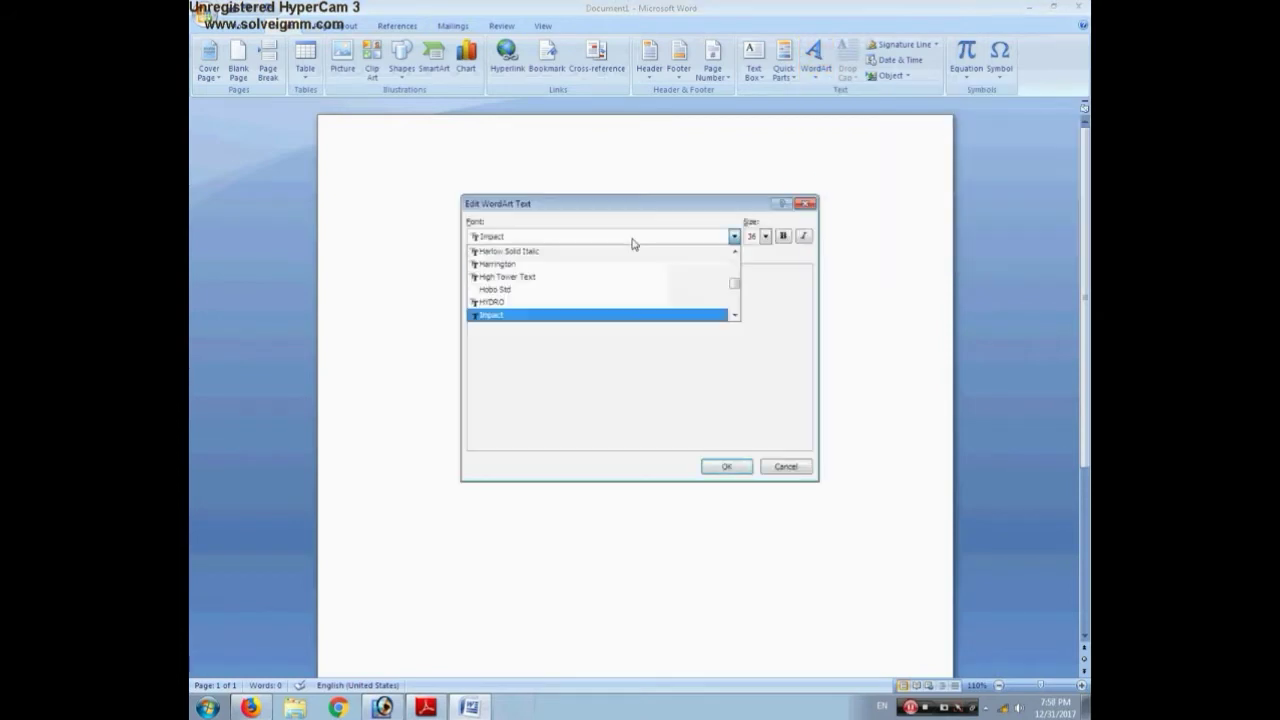
click(735, 317)
click(776, 314)
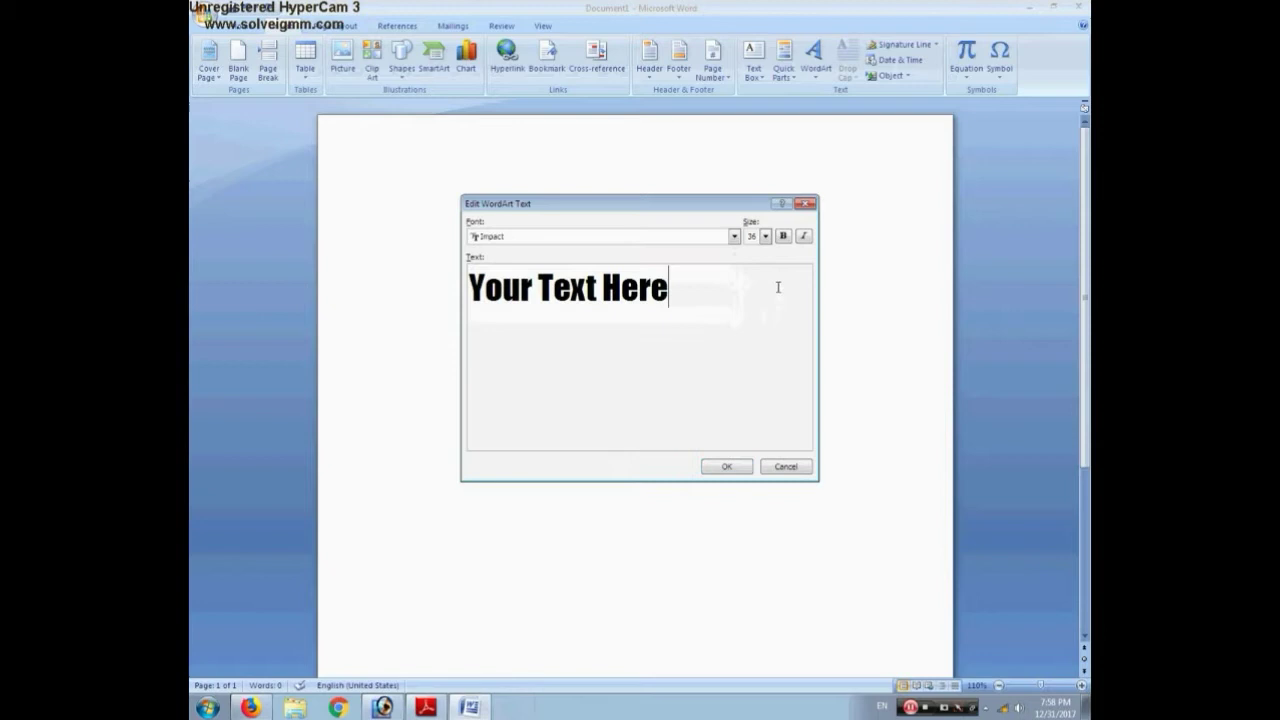
click(734, 236)
mouse_move(735, 275)
mouse_down()
mouse_move(736, 296)
mouse_move(333, 338)
mouse_up()
click(757, 286)
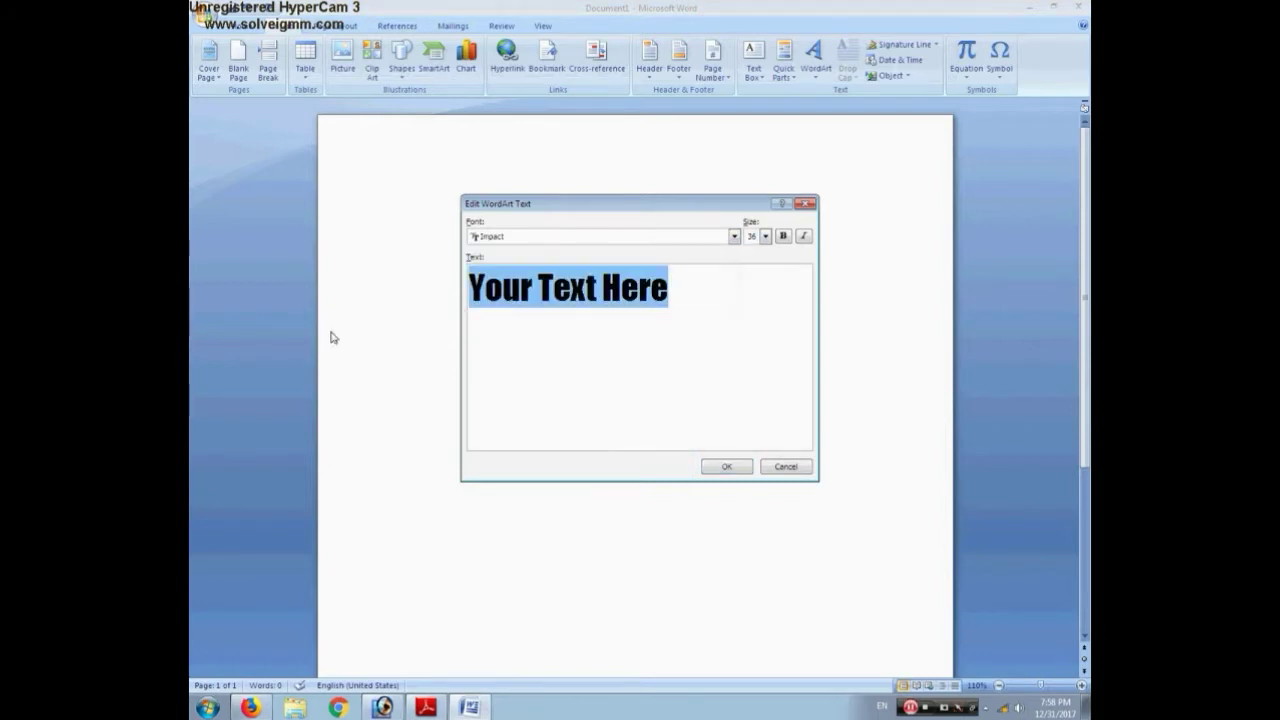
text(INDEX)
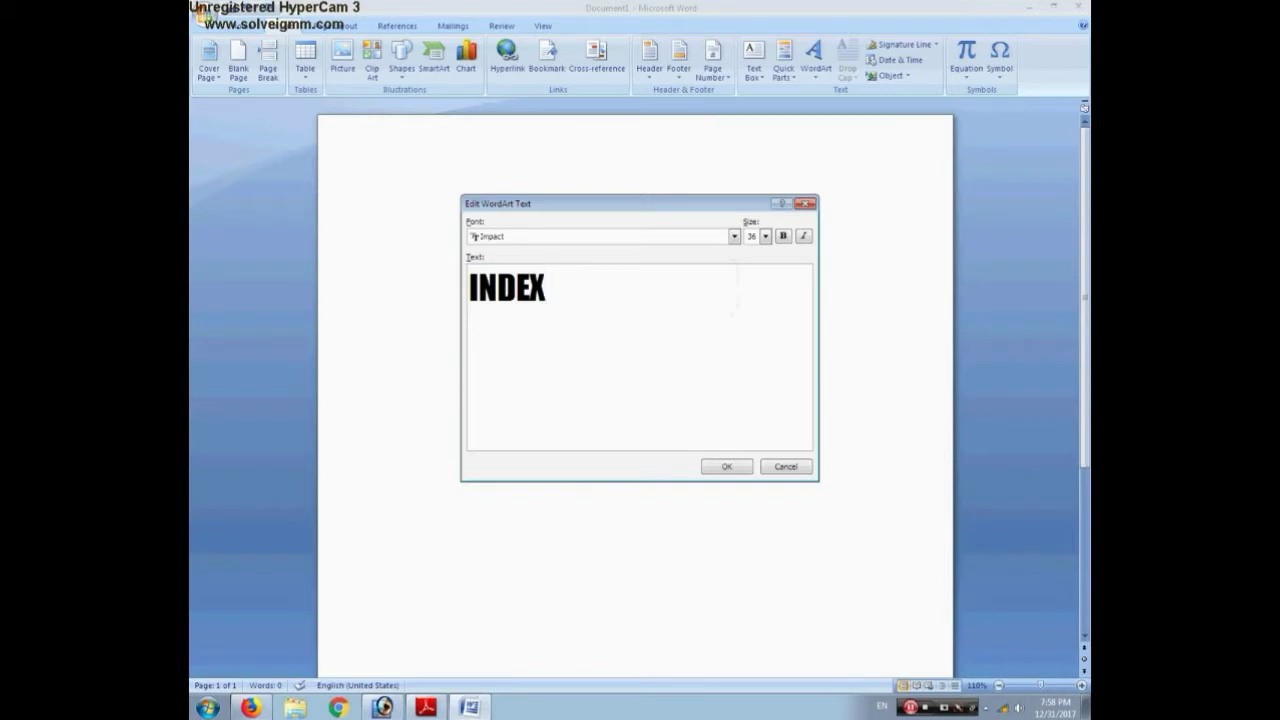
click(728, 466)
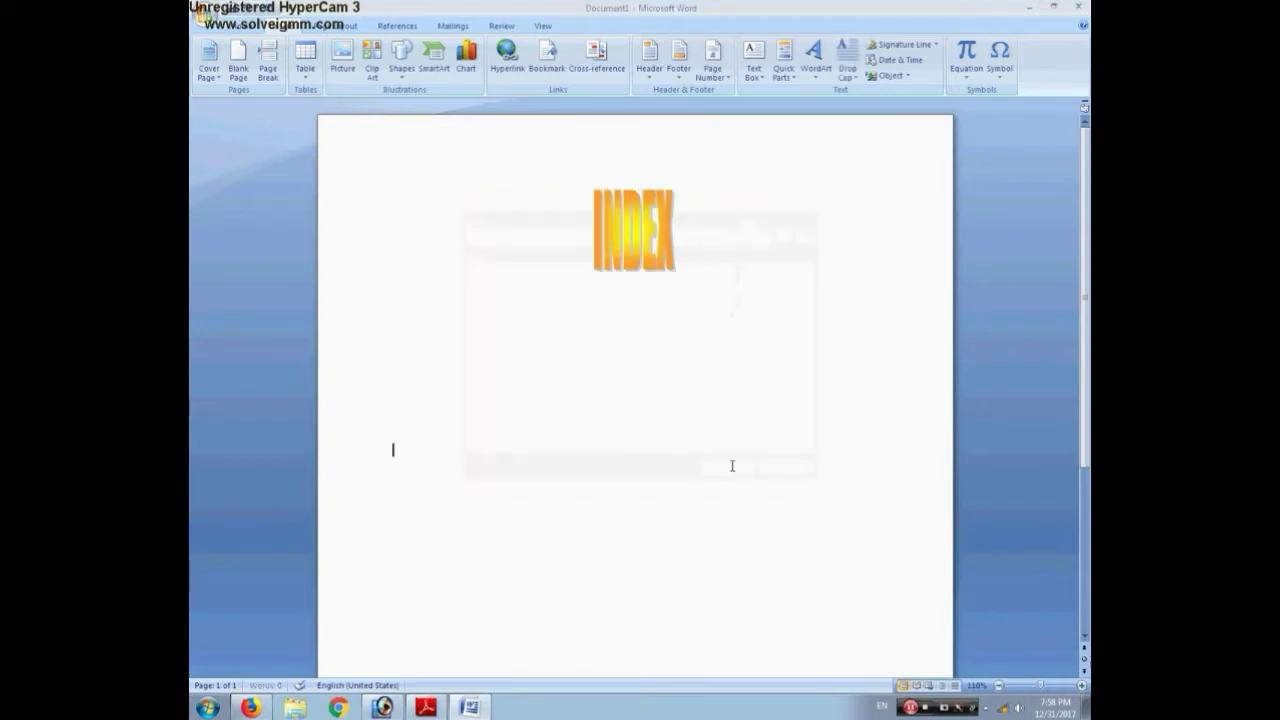
Set the WordArt's text wrapping to float, then widen it and centre it near the page top
click(638, 244)
right_click(636, 240)
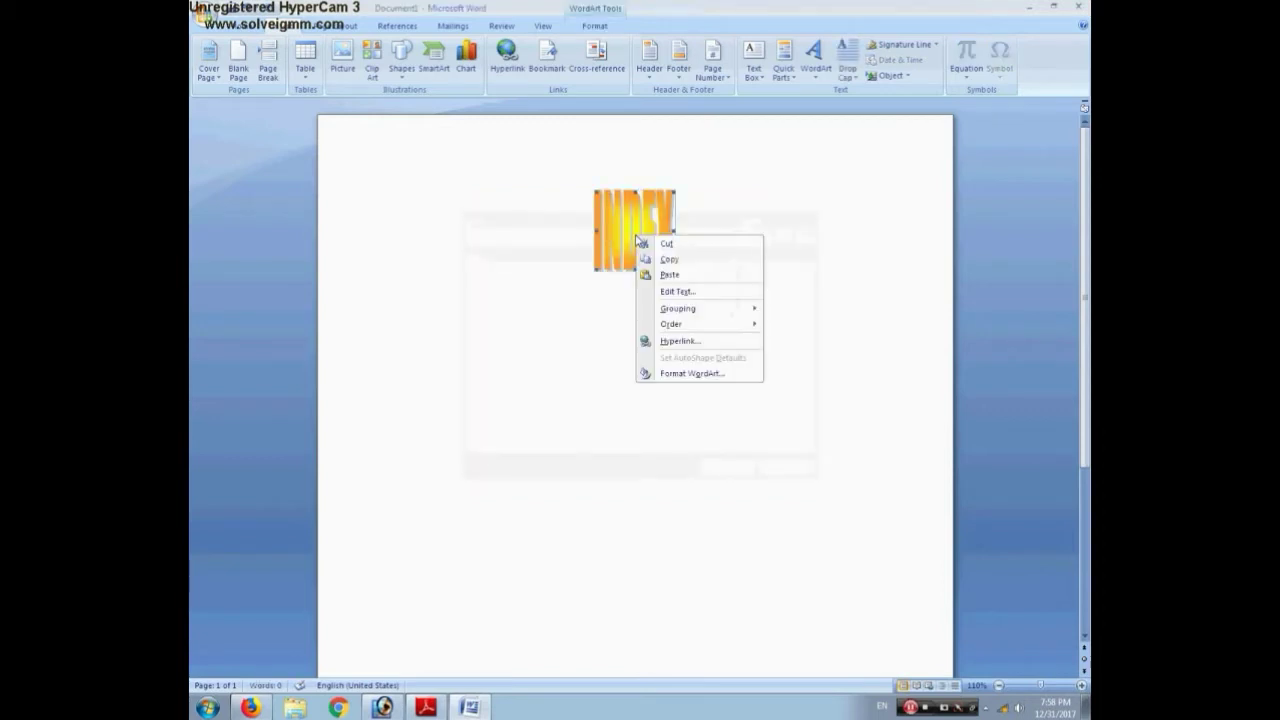
key(Escape)
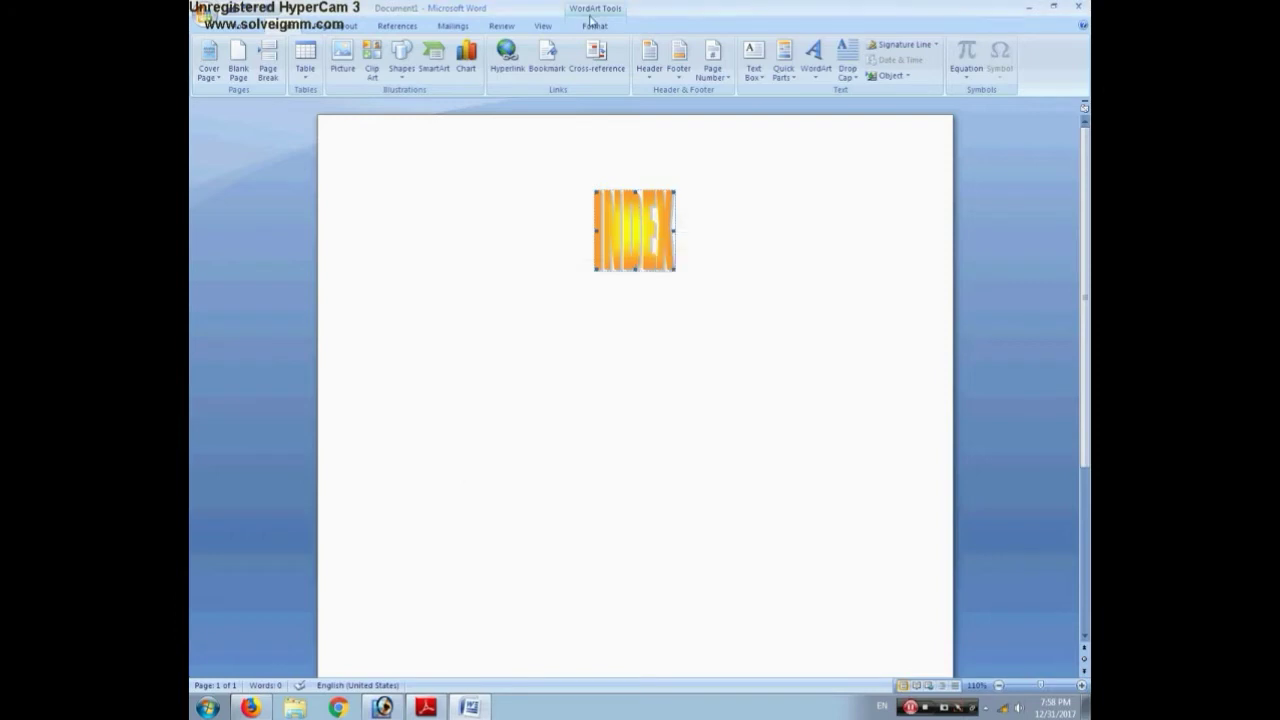
click(592, 26)
click(930, 76)
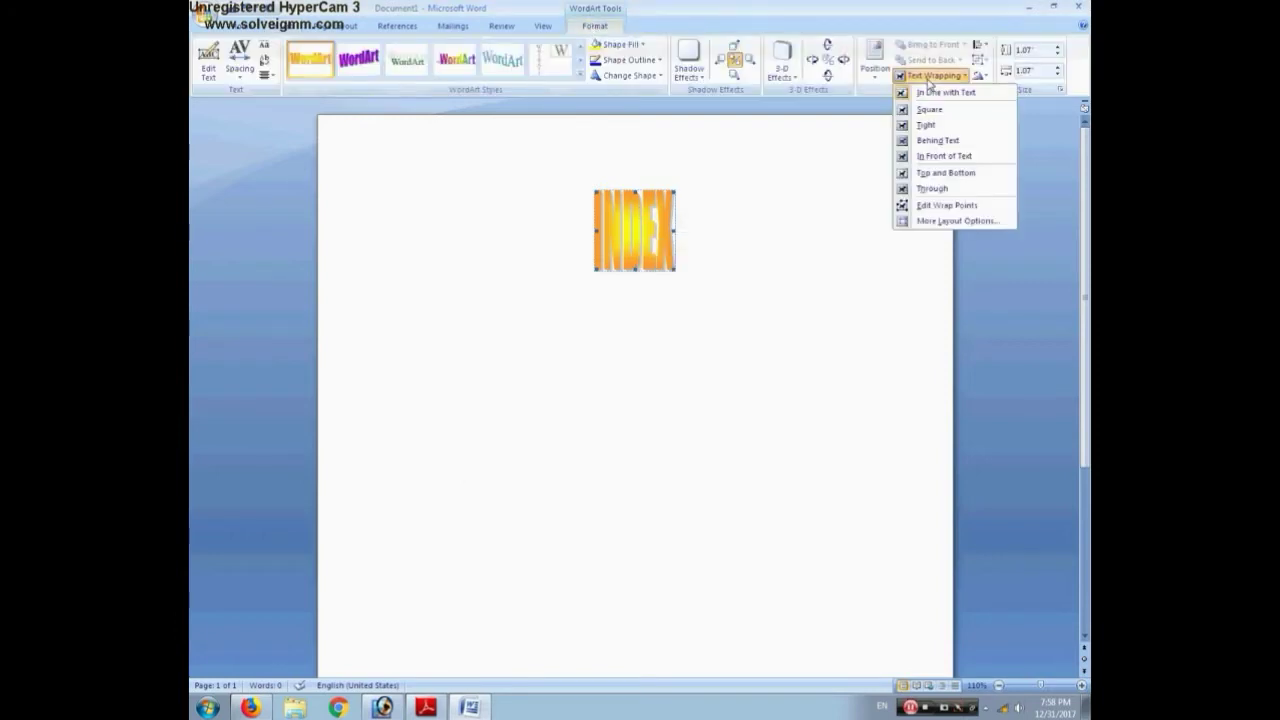
click(945, 160)
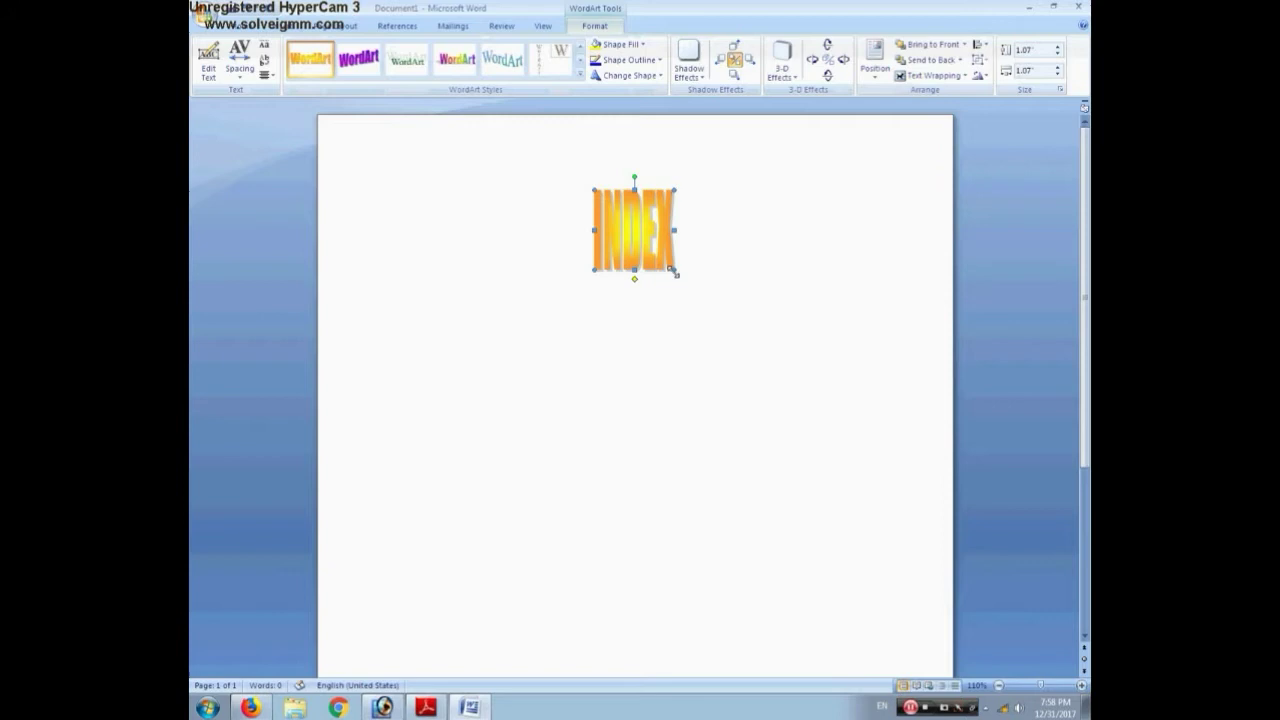
drag(674, 268, 743, 260)
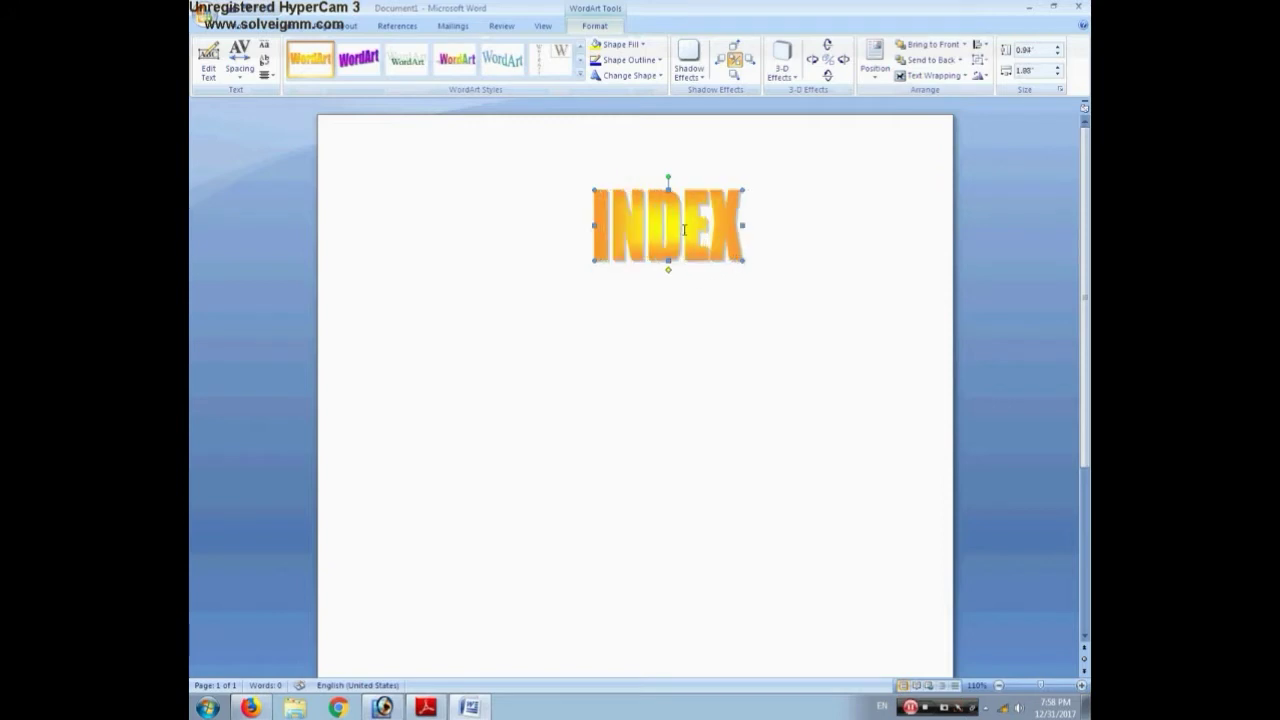
drag(678, 228, 652, 258)
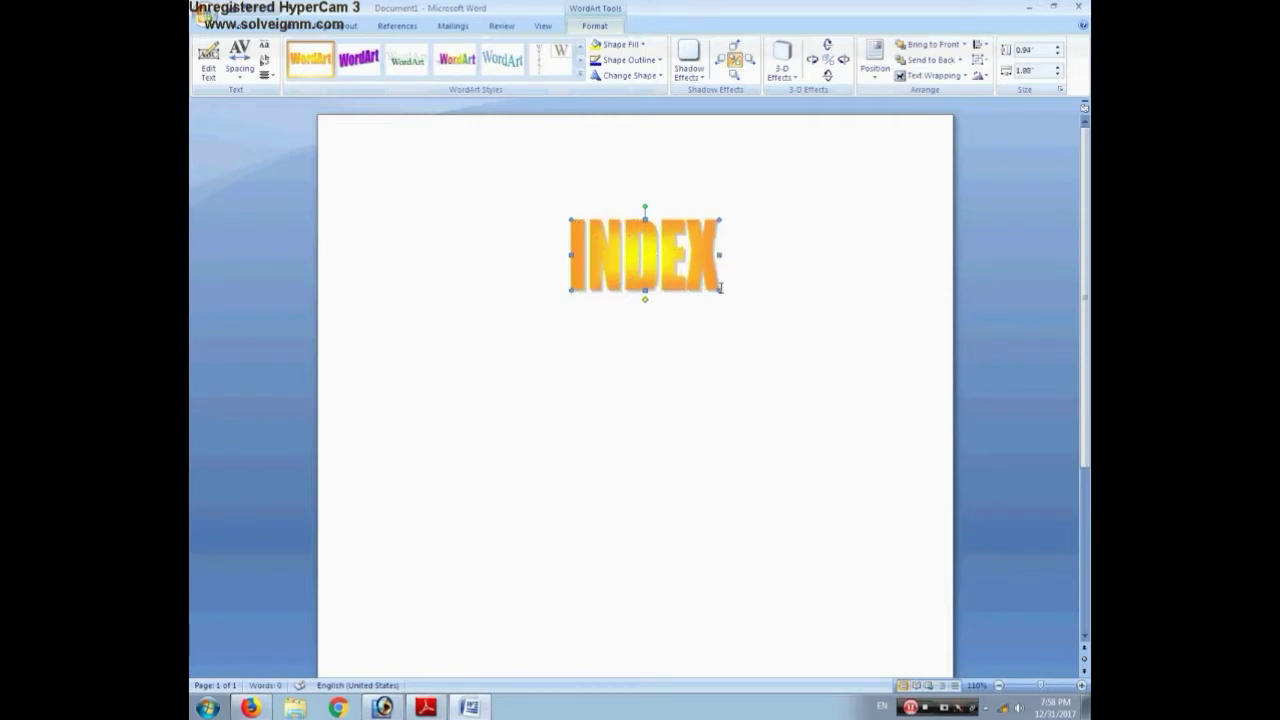
drag(714, 285, 714, 280)
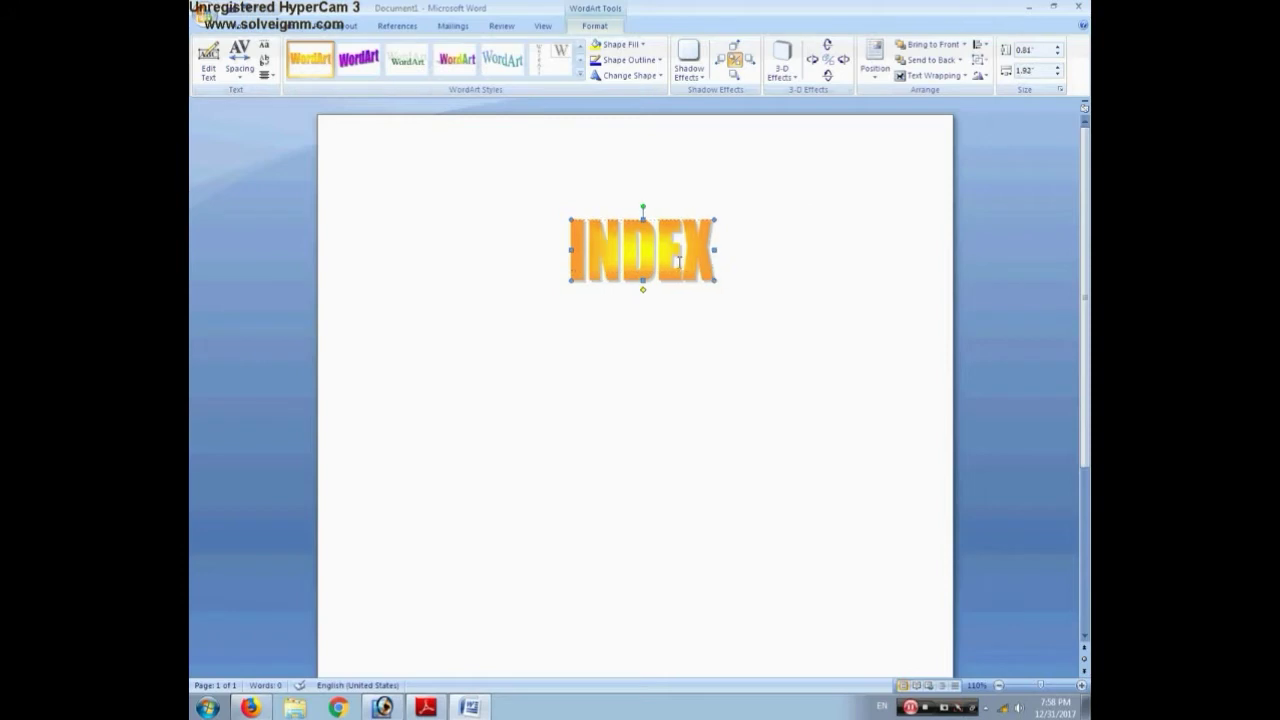
click(658, 252)
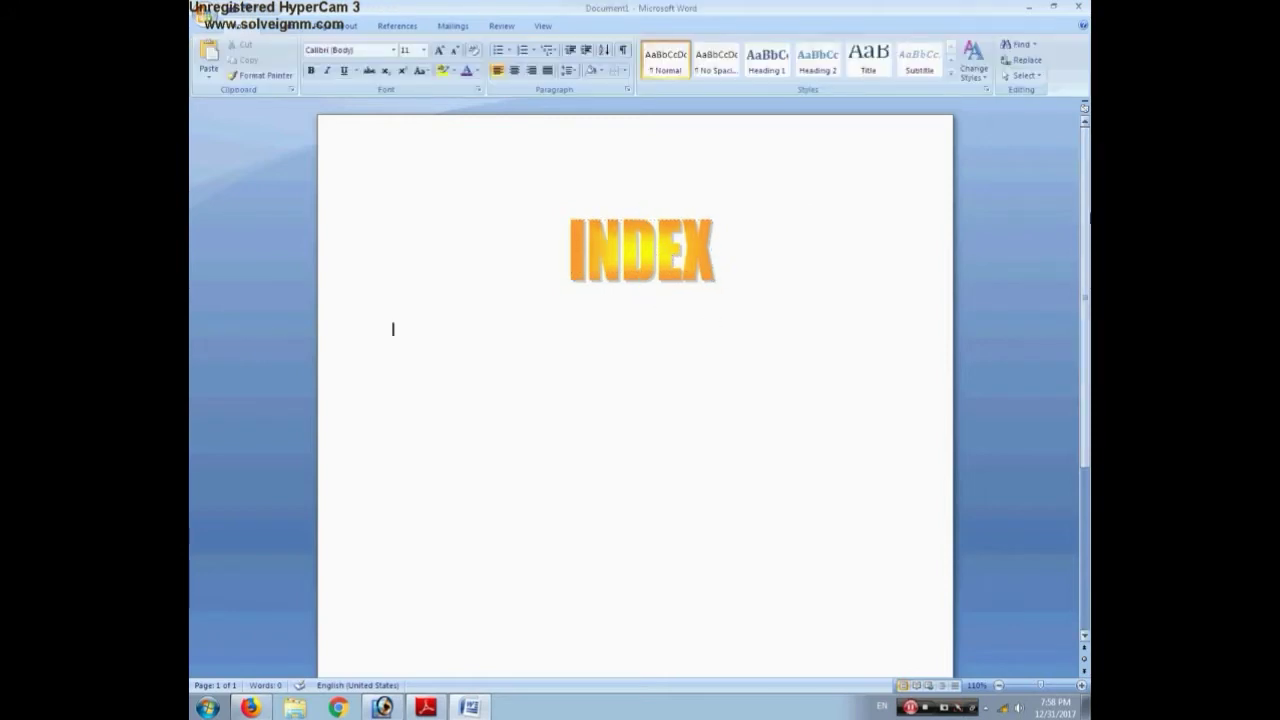
Insert a 4-column, 1-row table below the title with a narrower first column
key(Return)
click(265, 25)
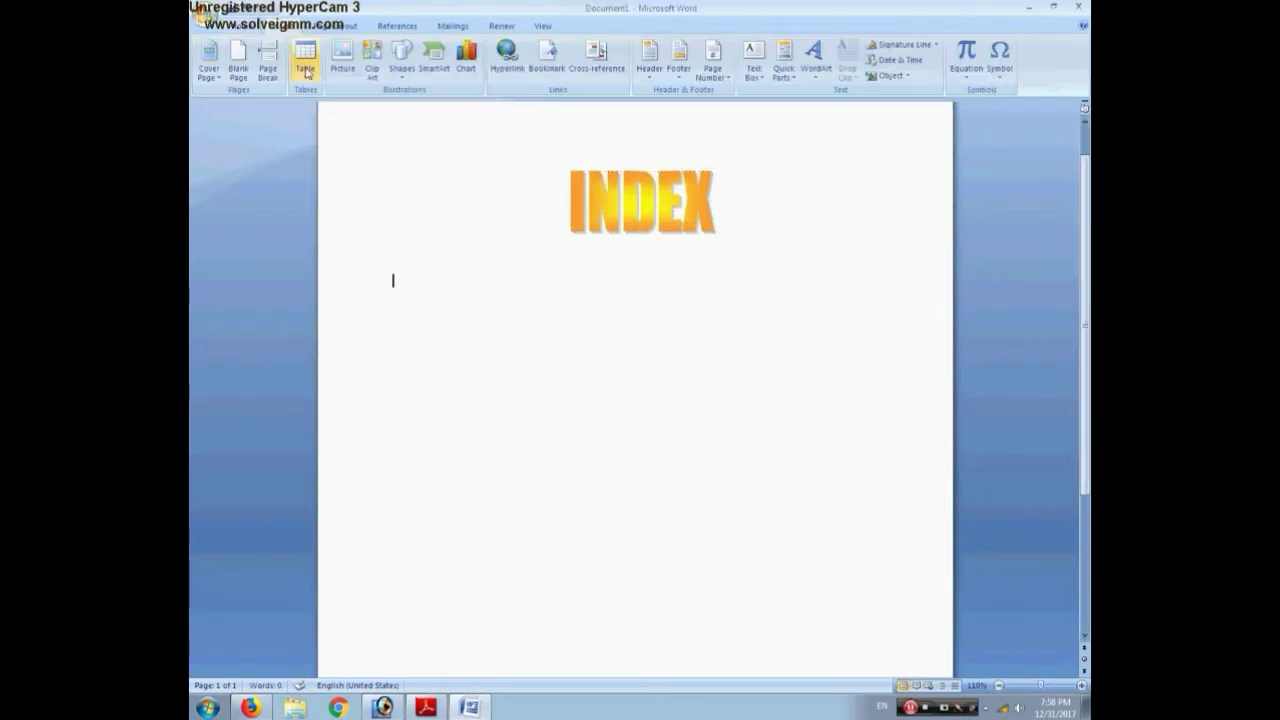
click(306, 78)
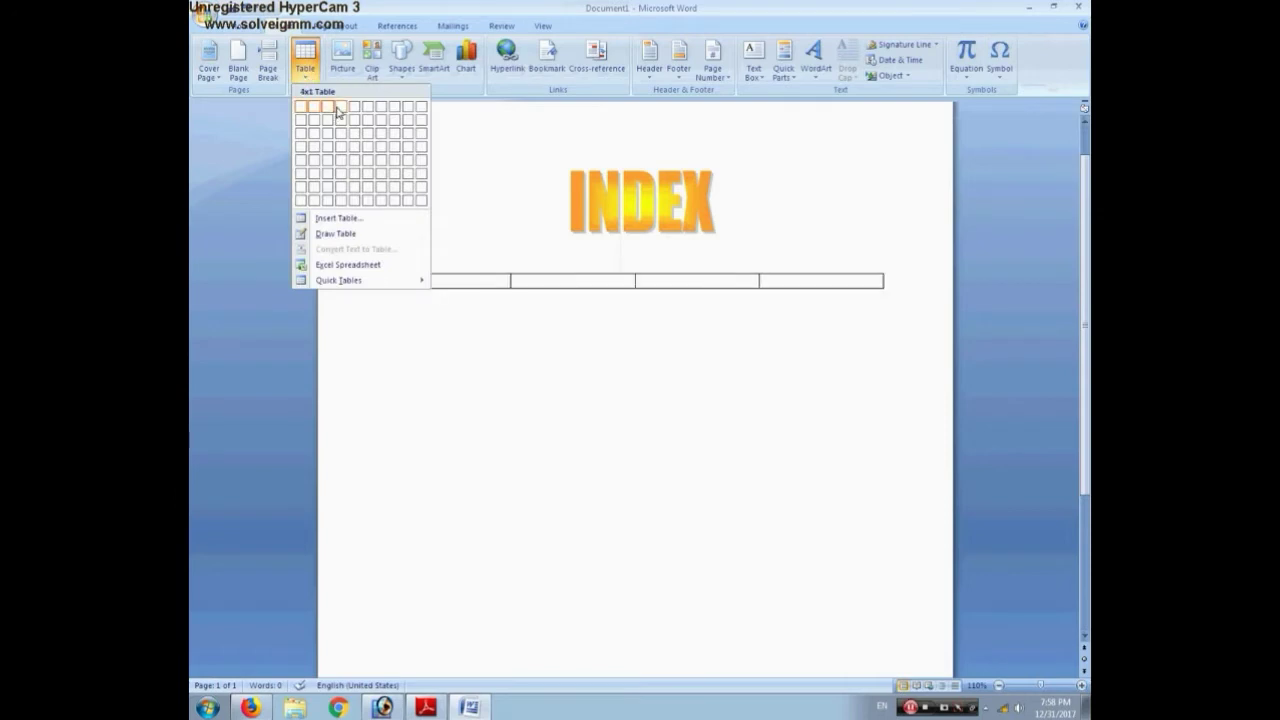
click(338, 108)
drag(509, 281, 437, 283)
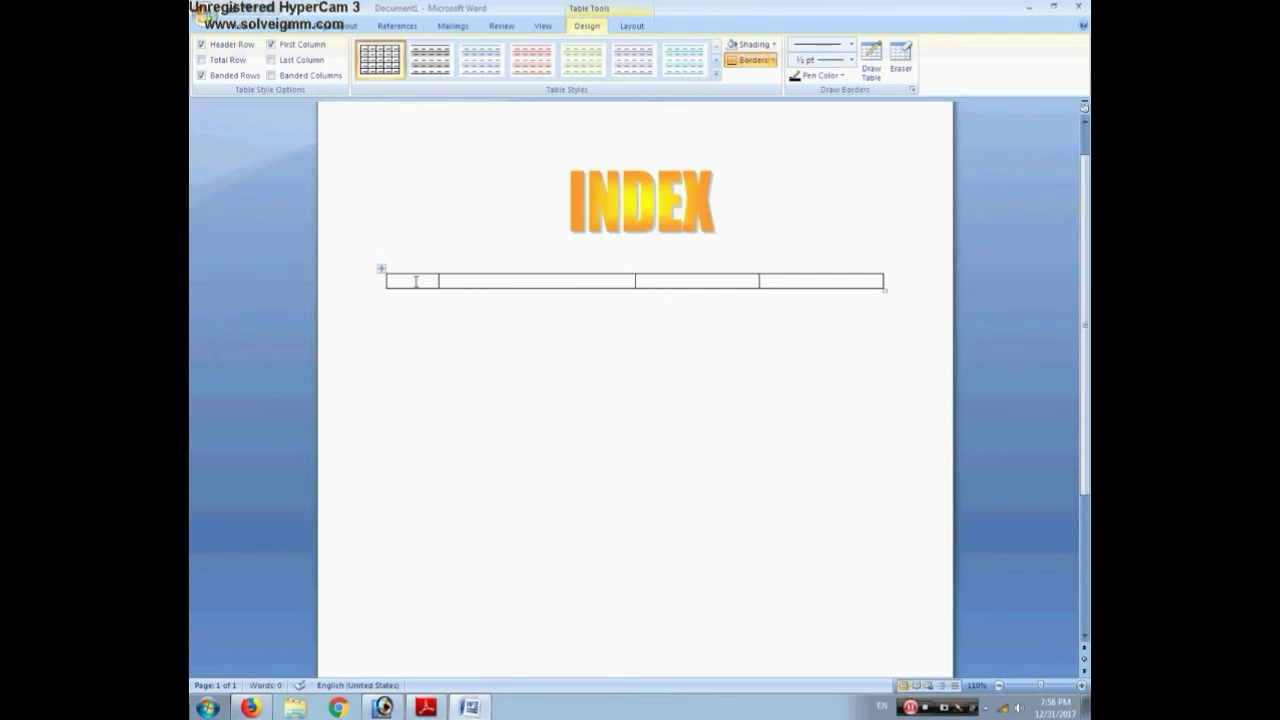
Type the headings S No., TOPIC, DATE and REMARK into the header cells
text(S No.)
key(Tab)
key(Tab)
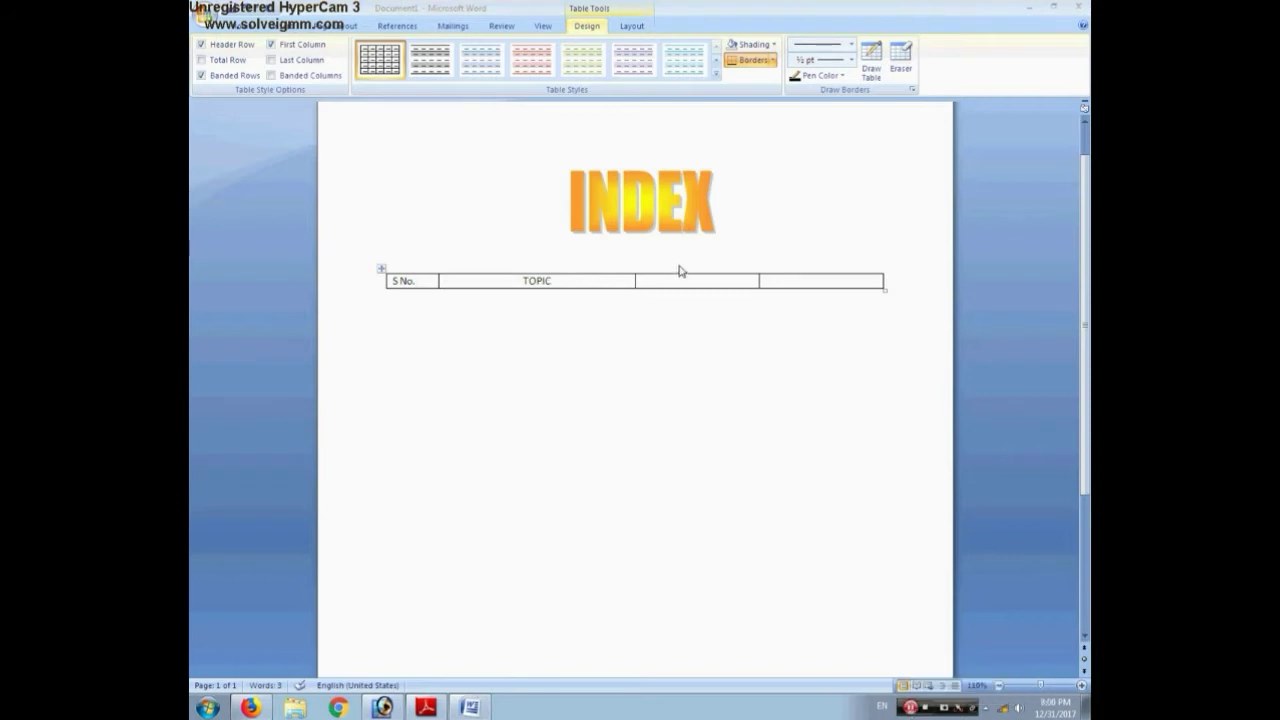
click(704, 281)
text(DATE)
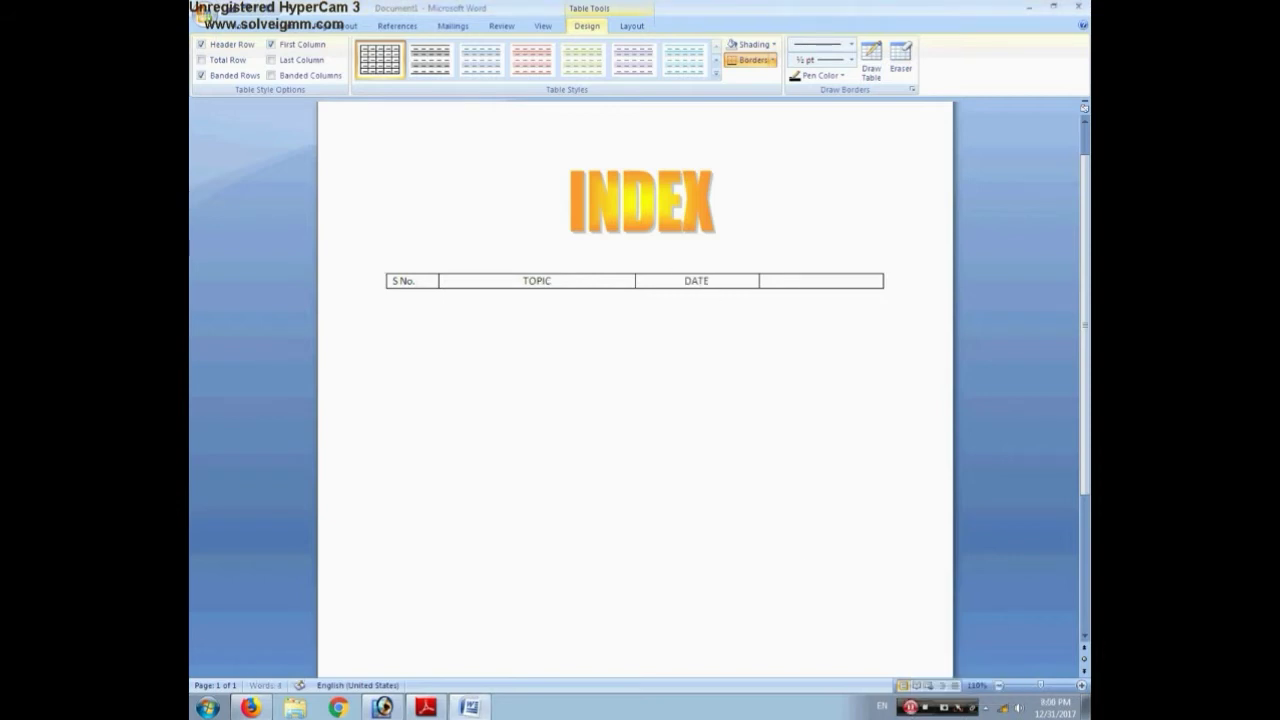
key(Tab)
text(RK)
Delete the extra empty row that Tab added below the header
key(Tab)
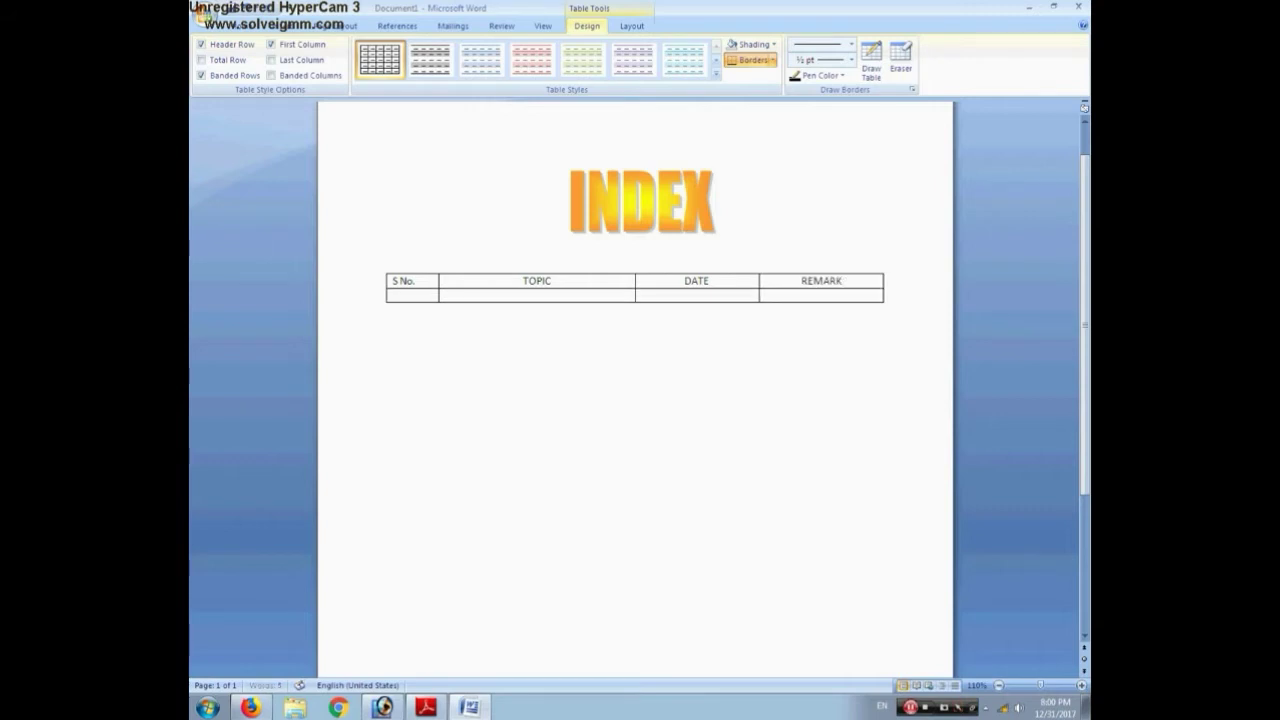
key(shift+Right)
key(shift+Right)
key(shift+Right)
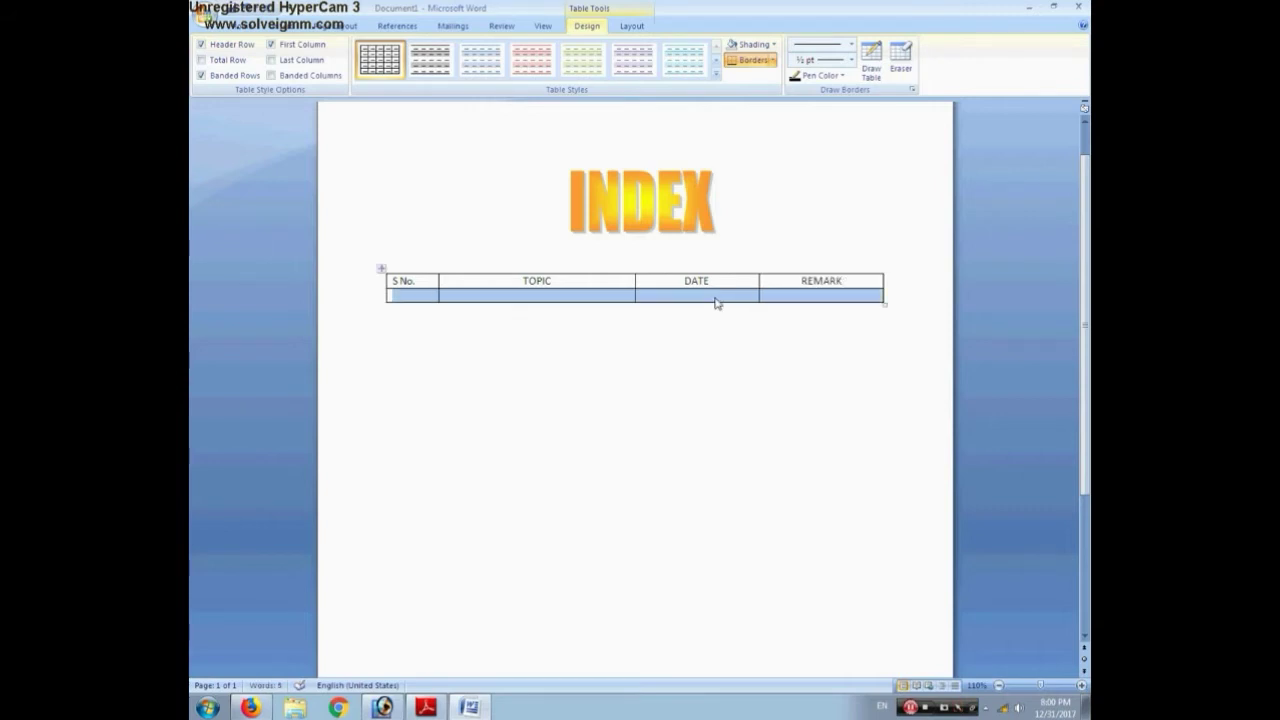
key(BackSpace)
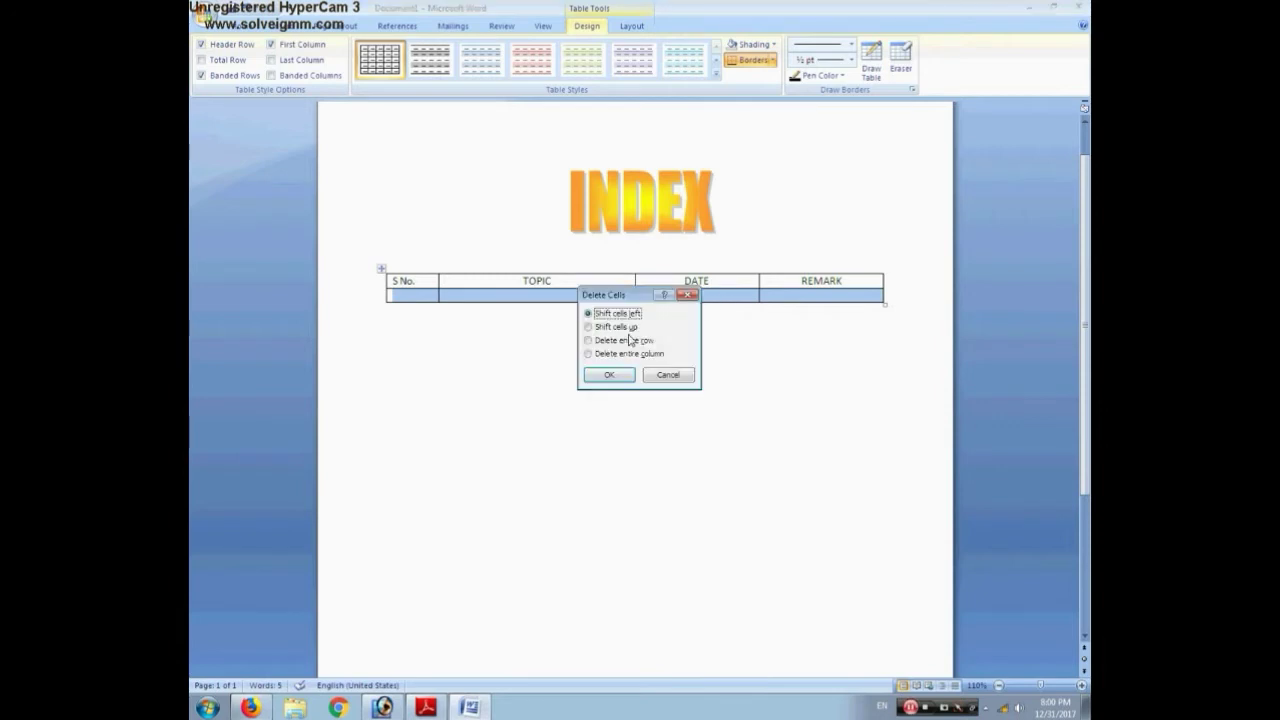
click(629, 341)
click(612, 374)
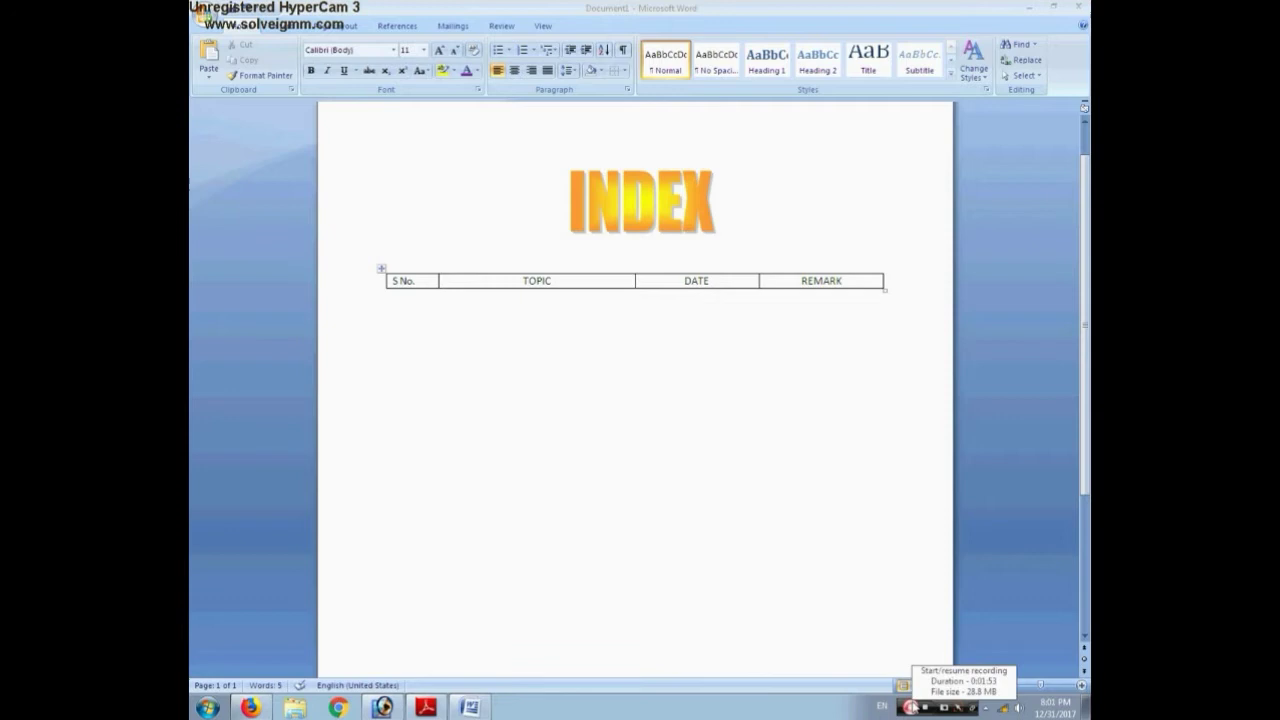
Format the header row in Hobo Std at 14 pt, with TOPIC, DATE and REMARK at 16 pt
drag(392, 281, 848, 283)
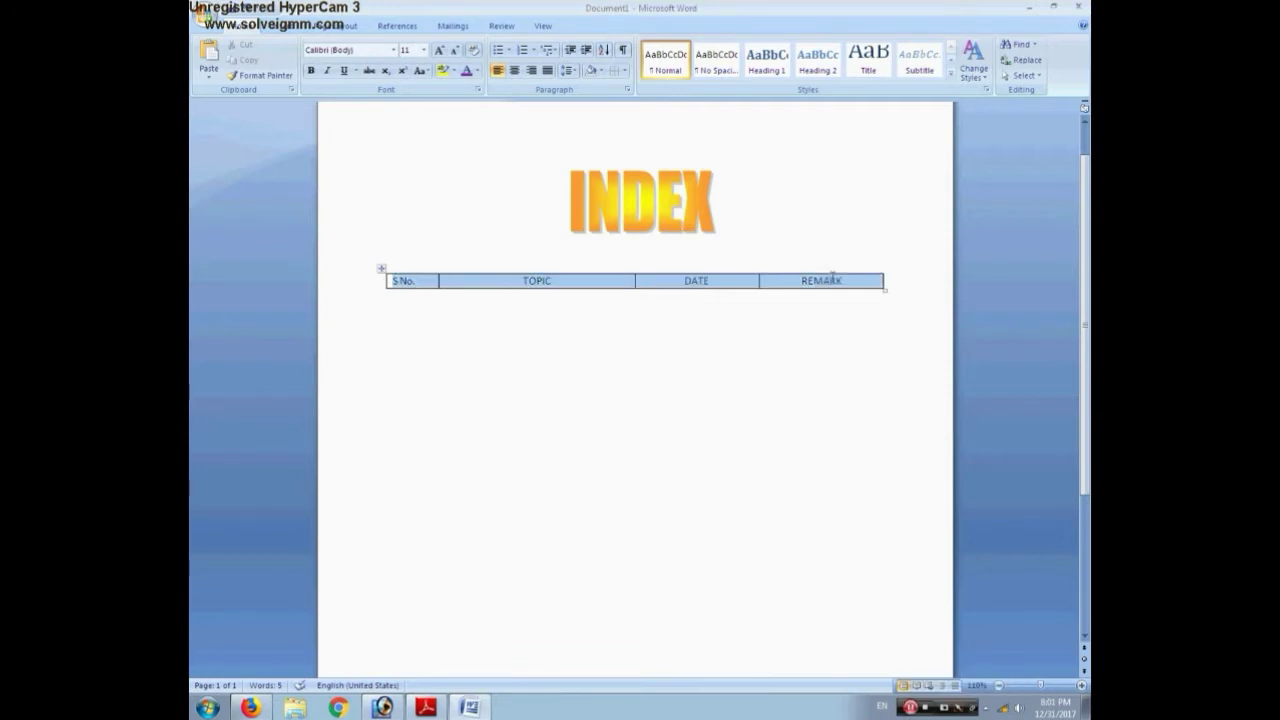
key(ctrl+shift+period)
key(ctrl+shift+period)
key(ctrl+shift+period)
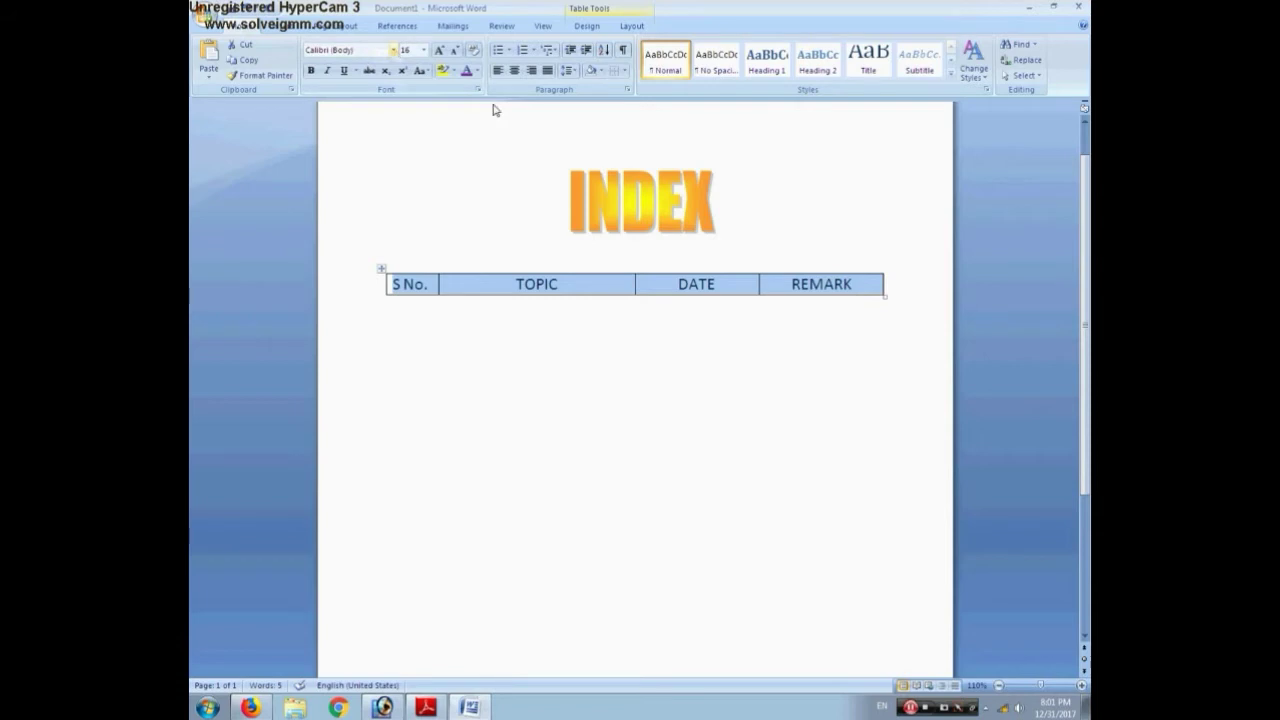
key(ctrl+shift+f)
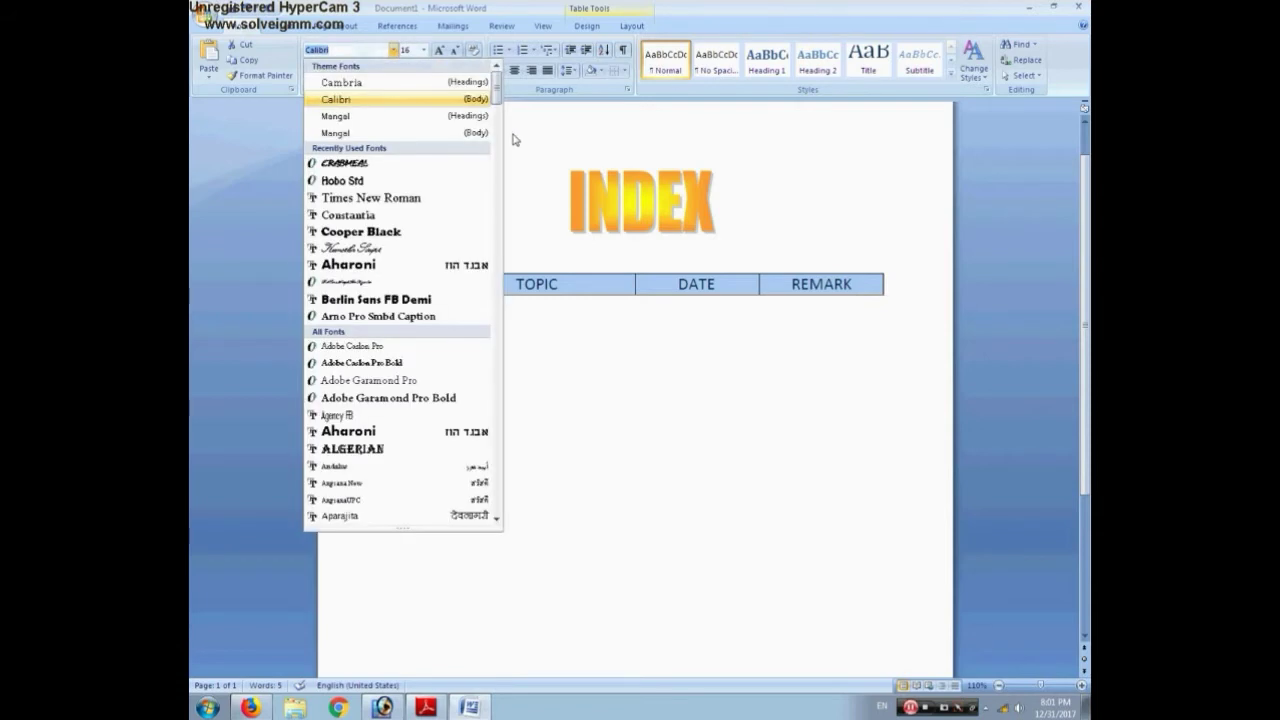
click(352, 181)
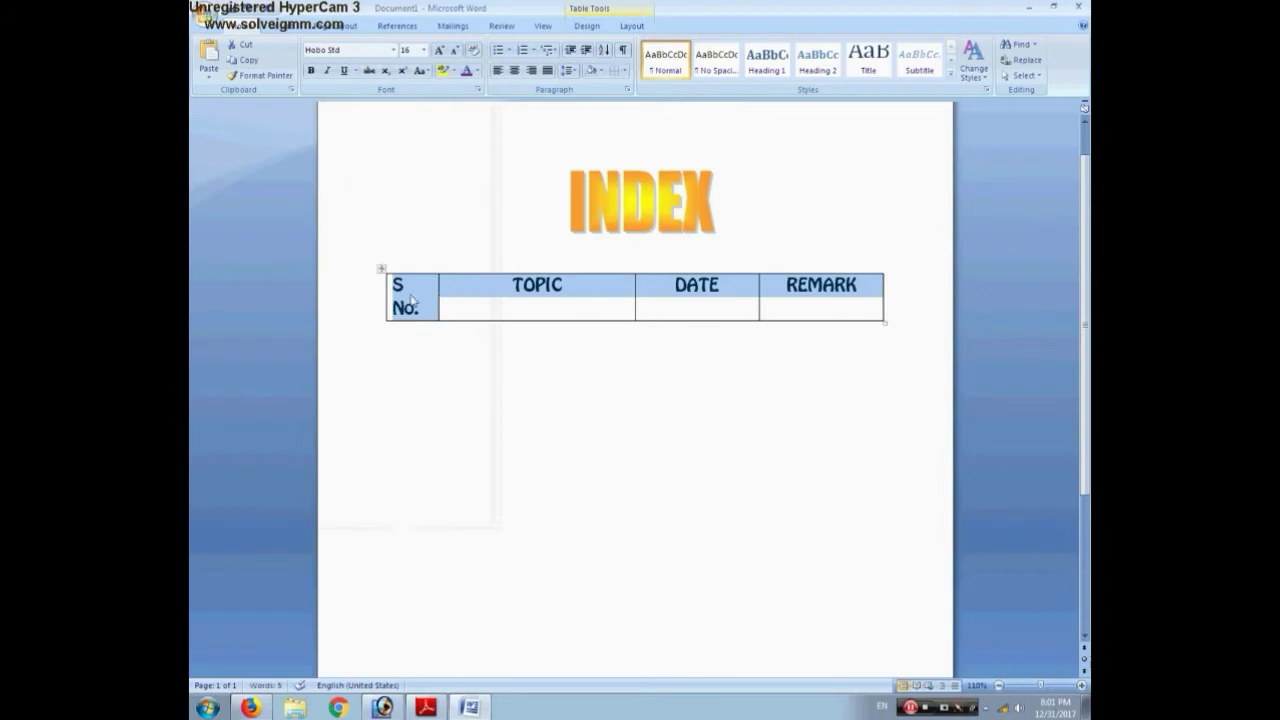
key(ctrl+shift+comma)
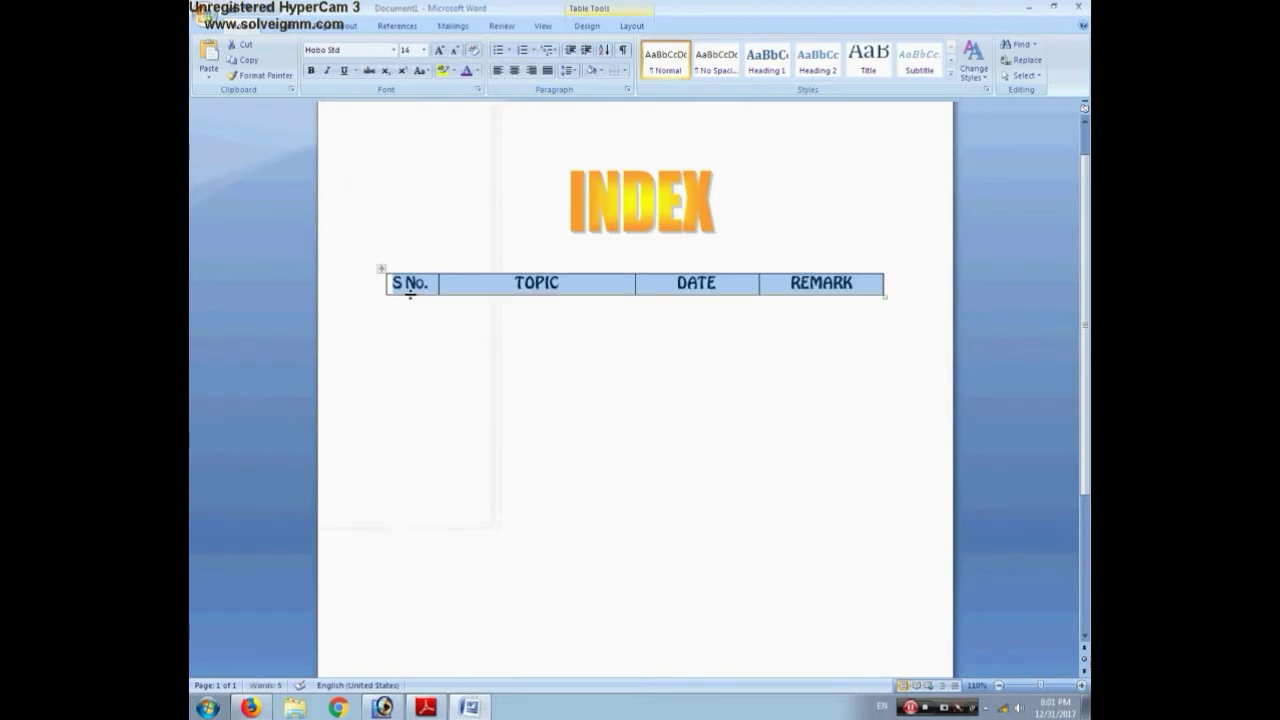
drag(478, 294, 786, 285)
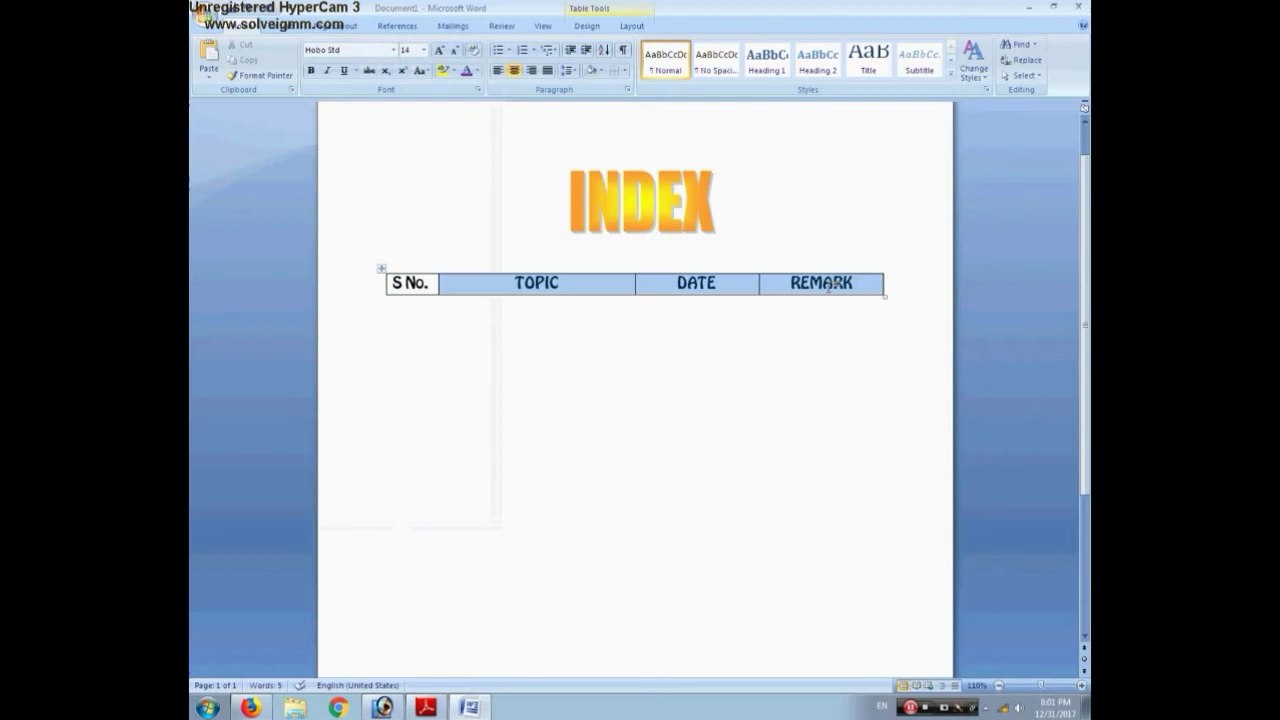
key(ctrl+shift+period)
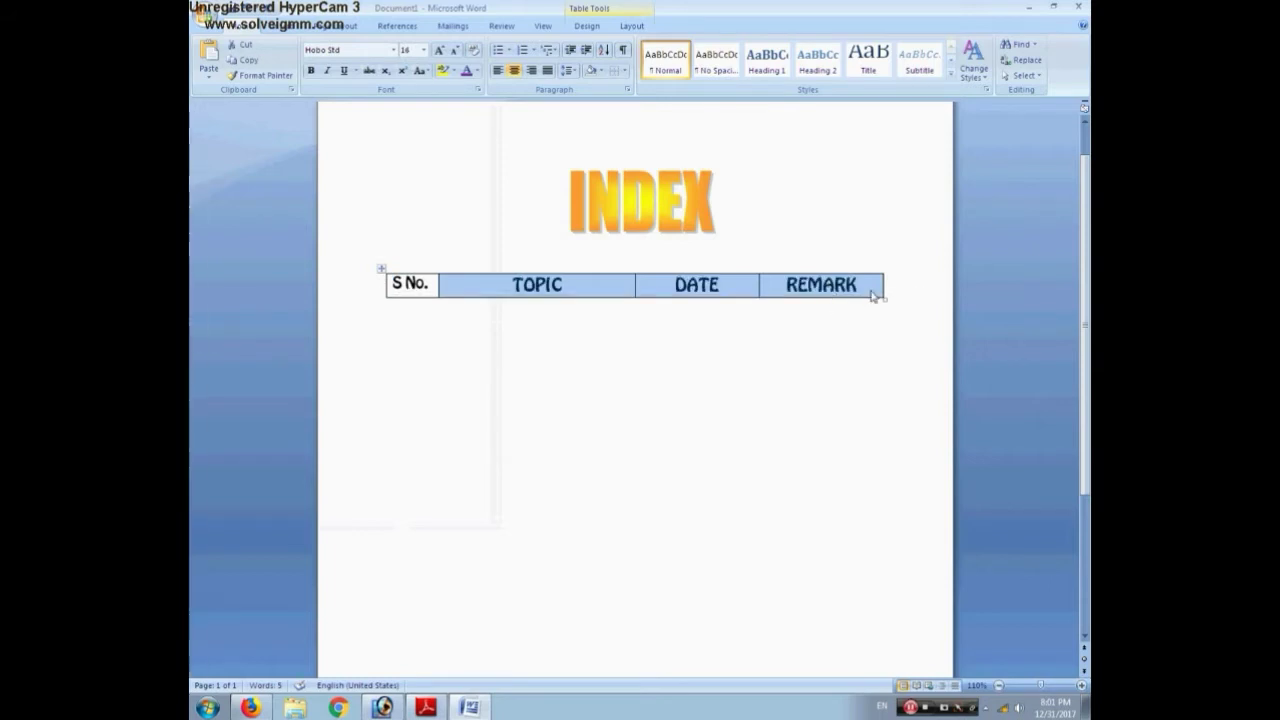
Add five rows under the header, numbering the S No. cells 1. through 5
click(872, 285)
key(Tab)
text(1.)
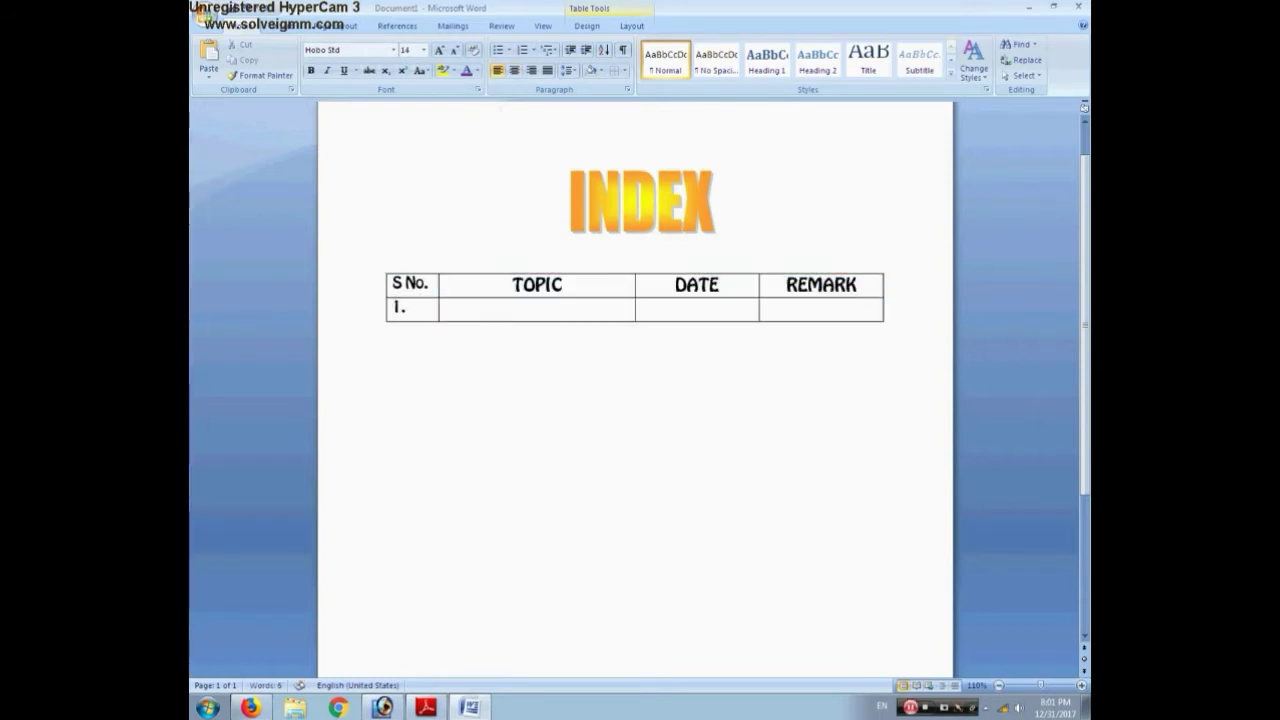
key(Tab)
key(Tab)
key(Tab)
key(Tab)
text(2.)
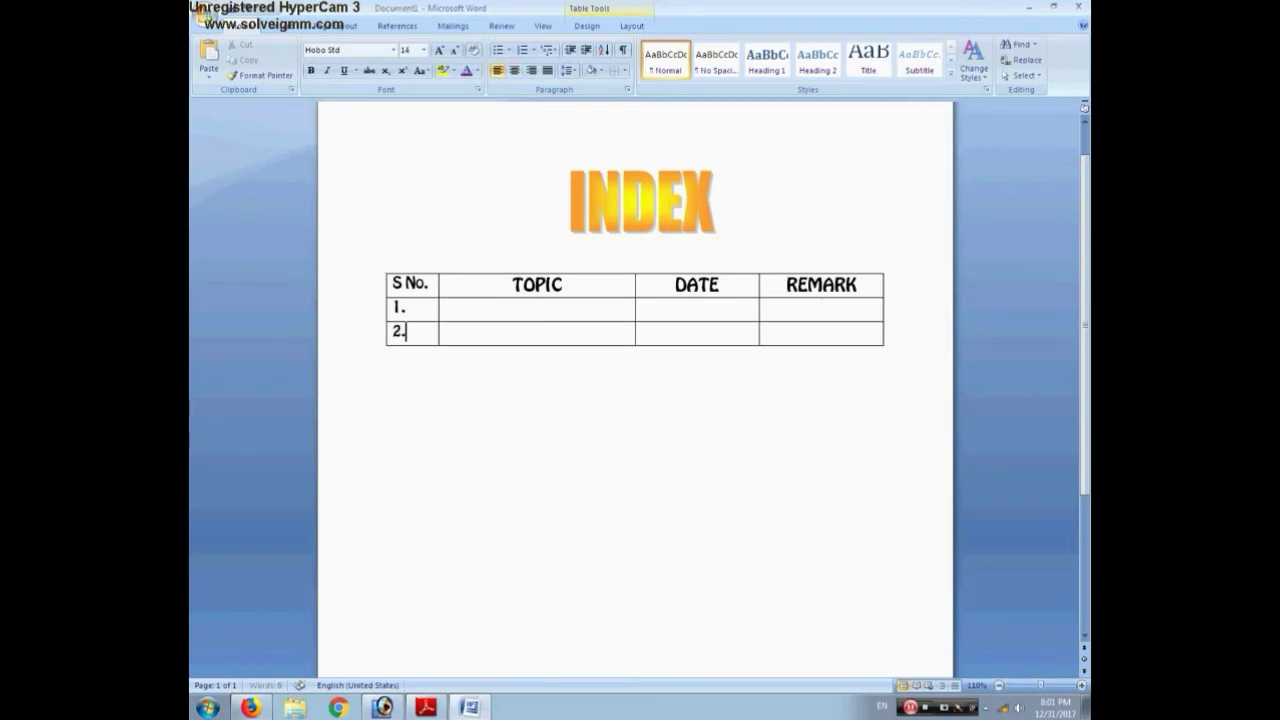
key(Tab)
key(Tab)
key(Tab)
key(Tab)
text(3.)
key(Tab)
key(Tab)
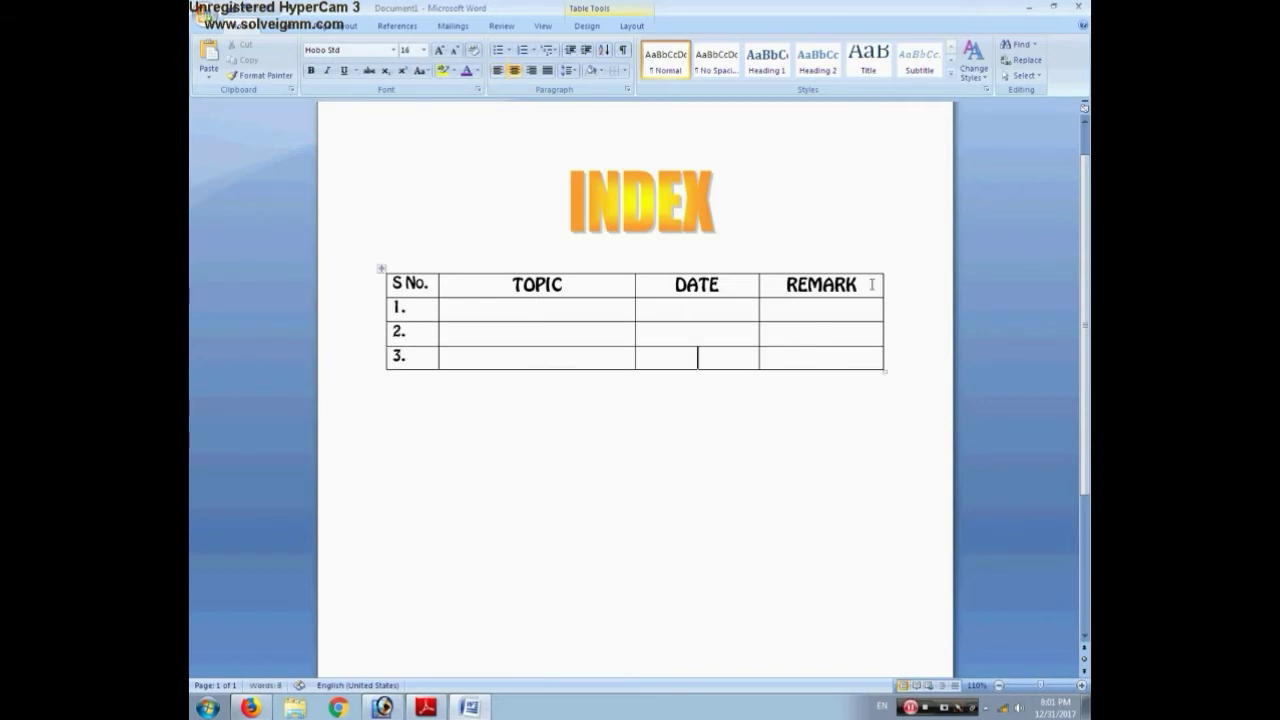
key(Tab)
key(Tab)
text(4.)
key(Tab)
key(Tab)
key(Tab)
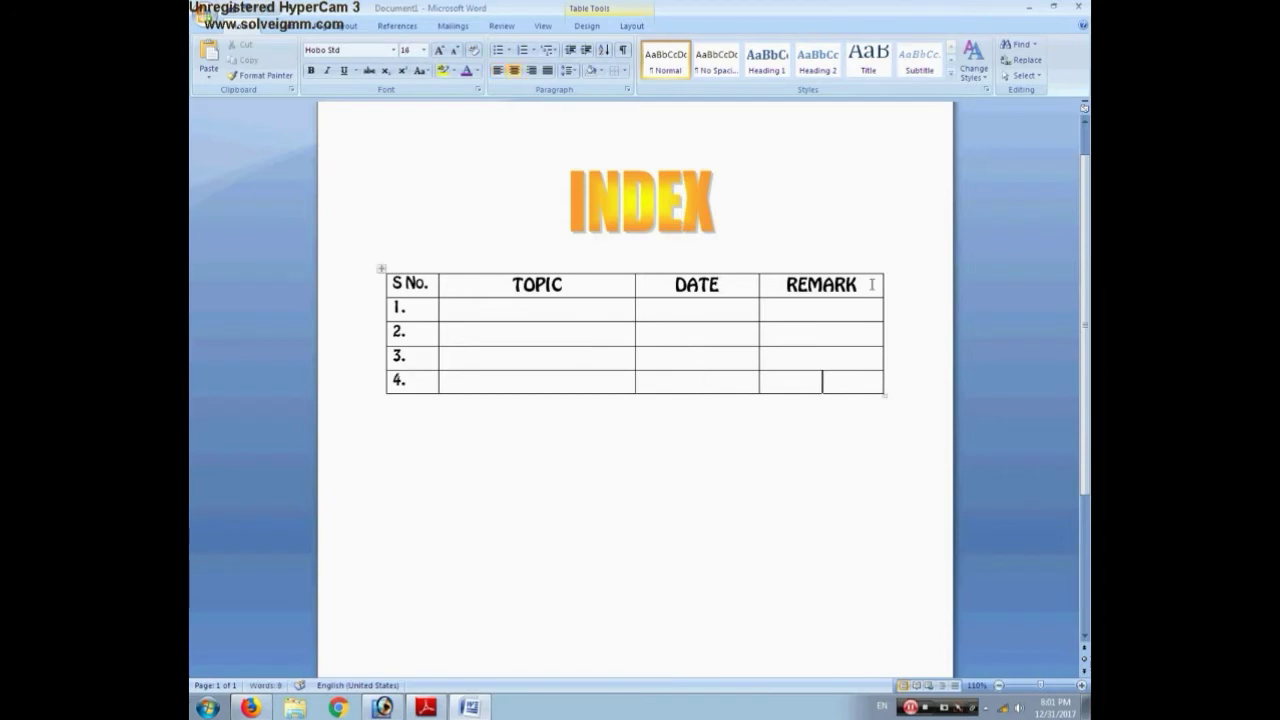
key(Tab)
text(5.)
key(Tab)
key(Tab)
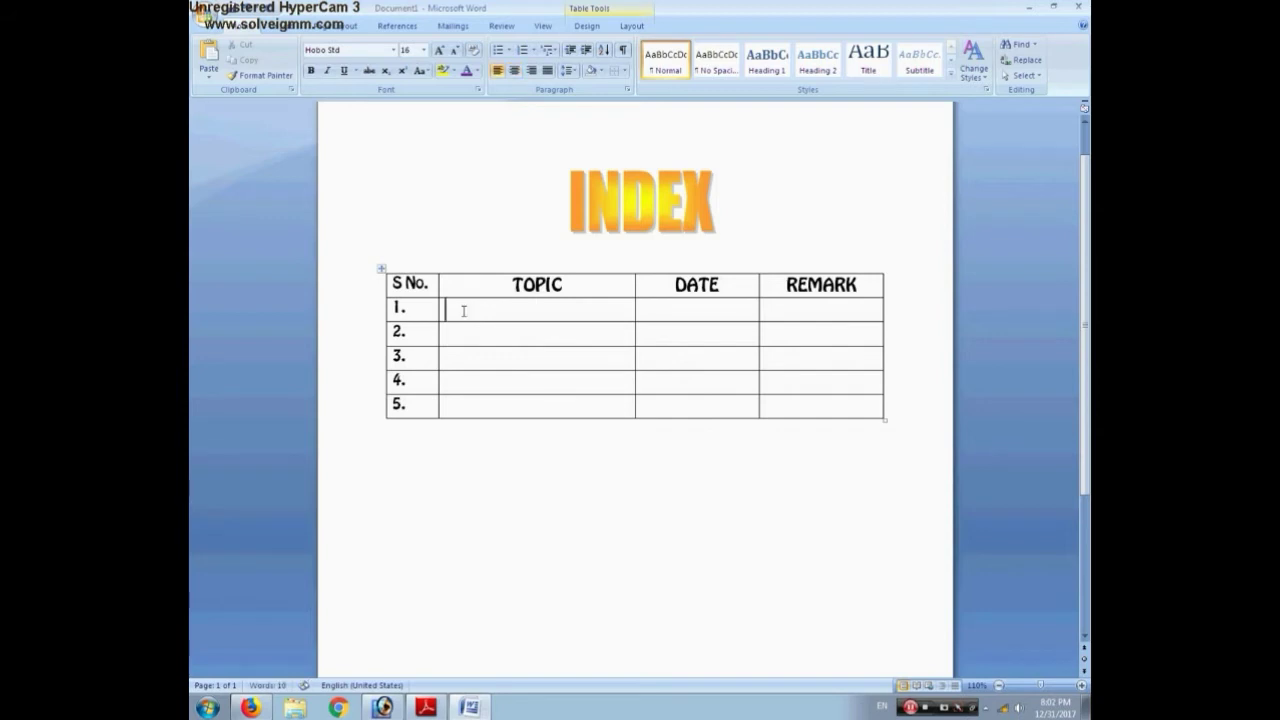
Left-align row 1's TOPIC cell, type a blank underline of underscores and copy it
key(ctrl+l)
text(_____)
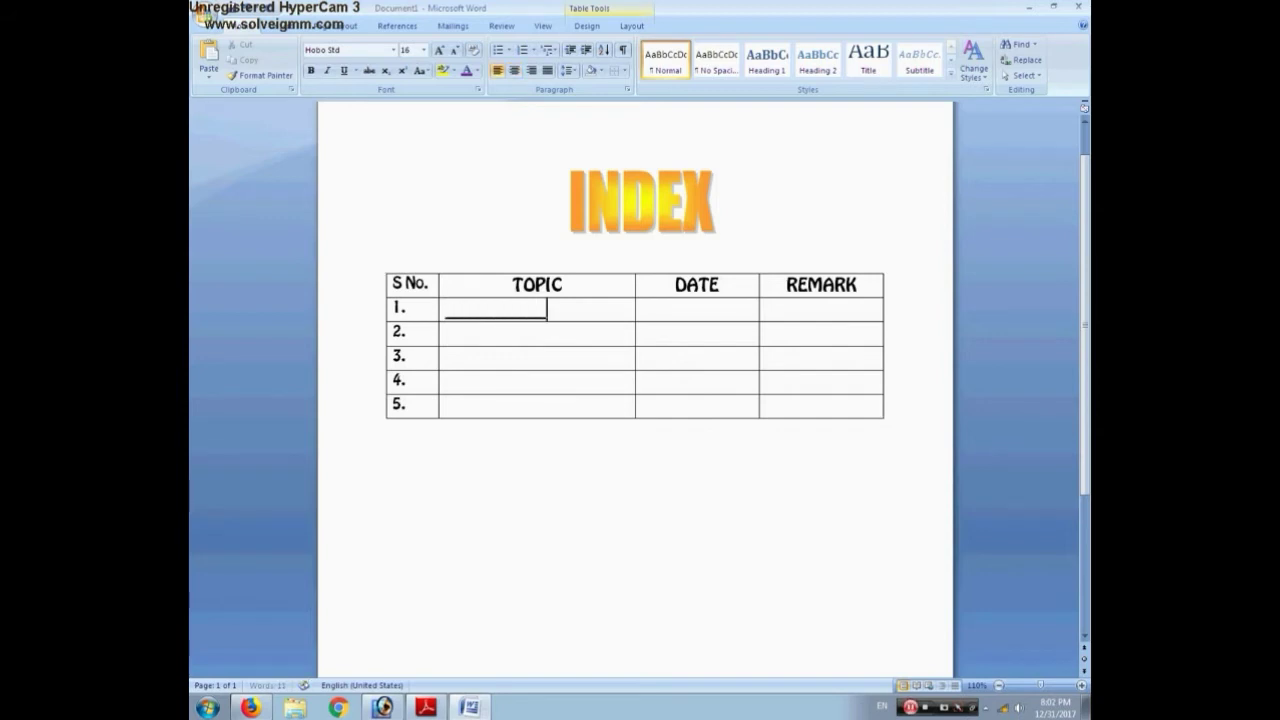
text(______________)
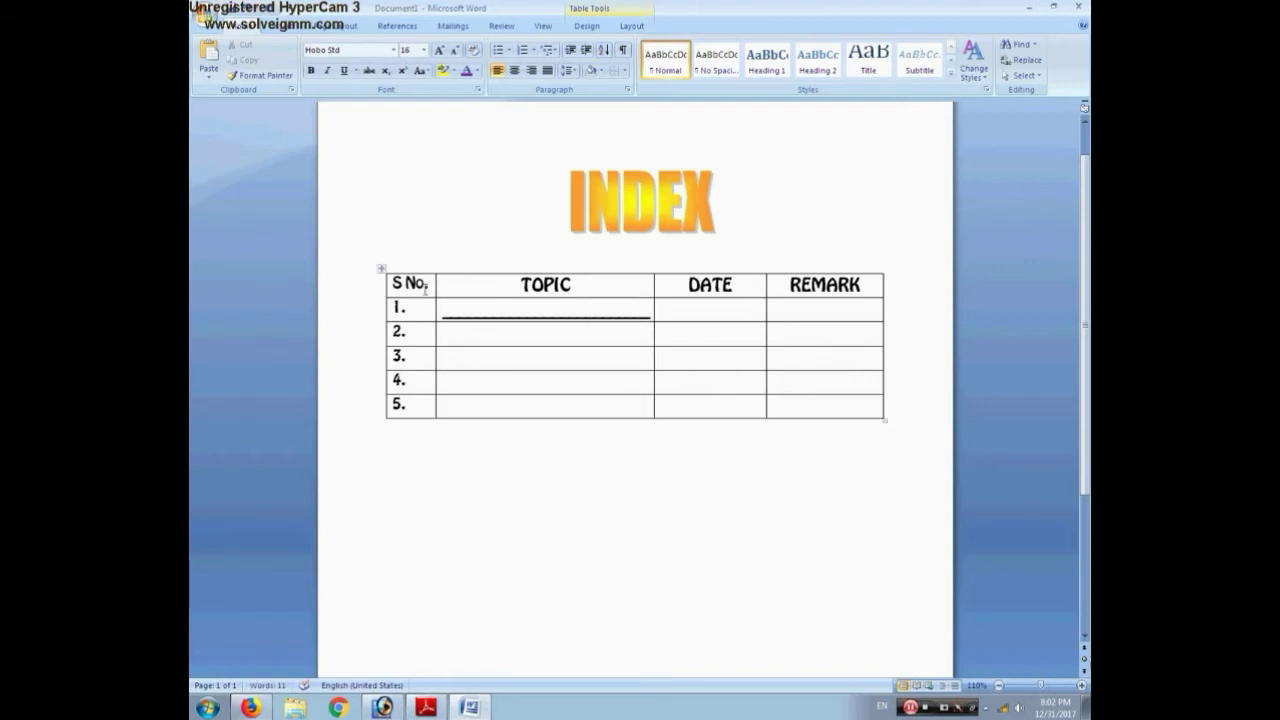
double_click(448, 312)
key(ctrl+c)
Paste the underline into TOPIC rows 2–5 and type a __/__/____ blank in row 1's DATE cell
click(534, 343)
key(ctrl+v)
click(534, 360)
key(ctrl+v)
click(540, 388)
key(ctrl+v)
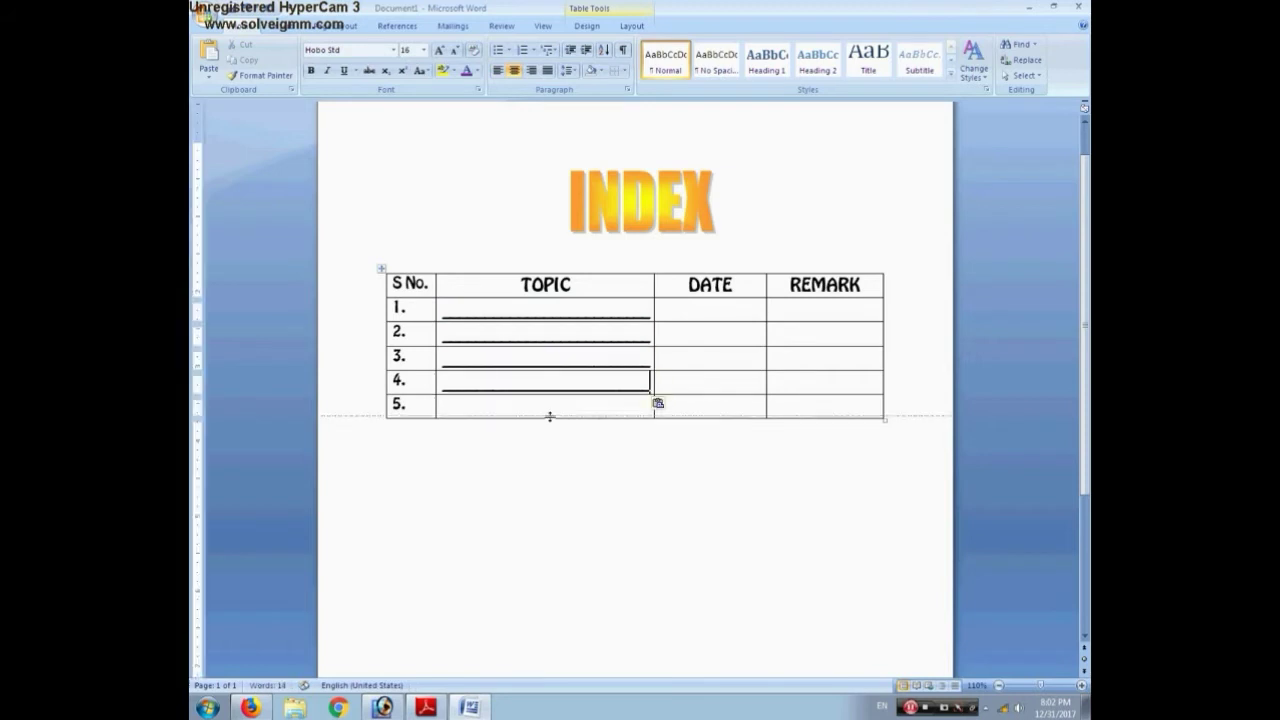
click(591, 404)
key(ctrl+v)
click(681, 315)
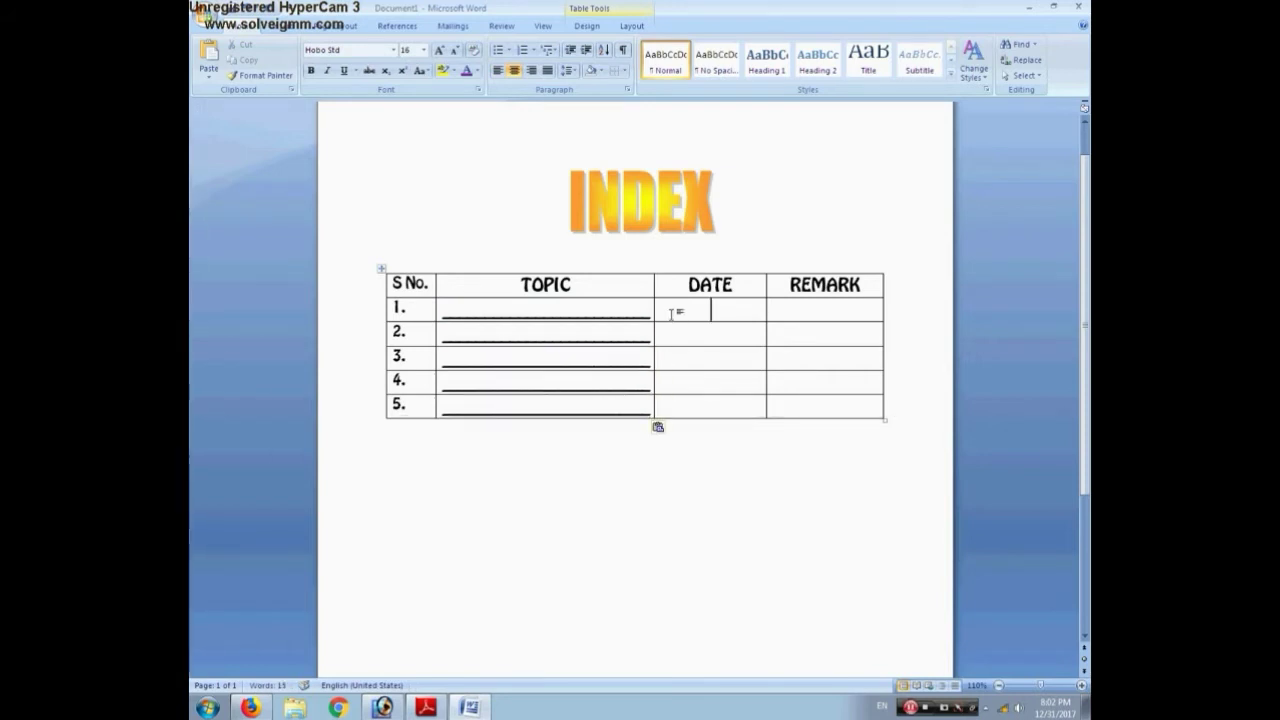
text(__)
text(/_)
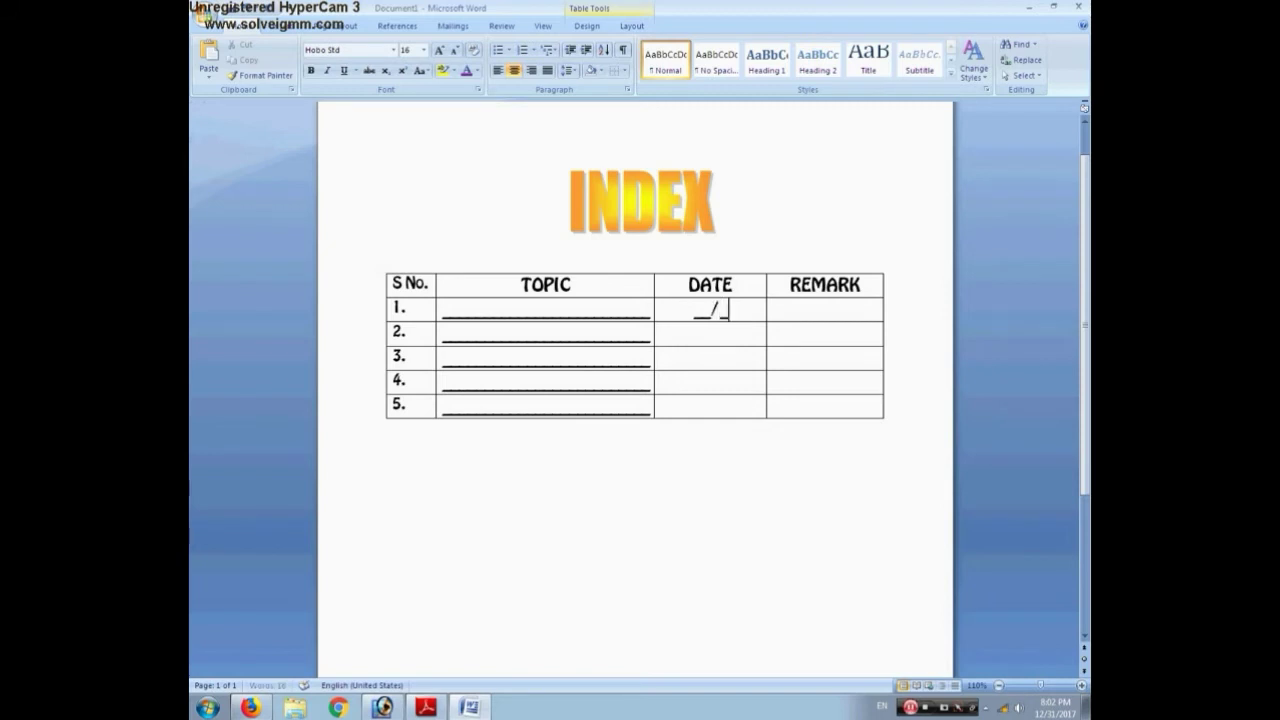
text(_/)
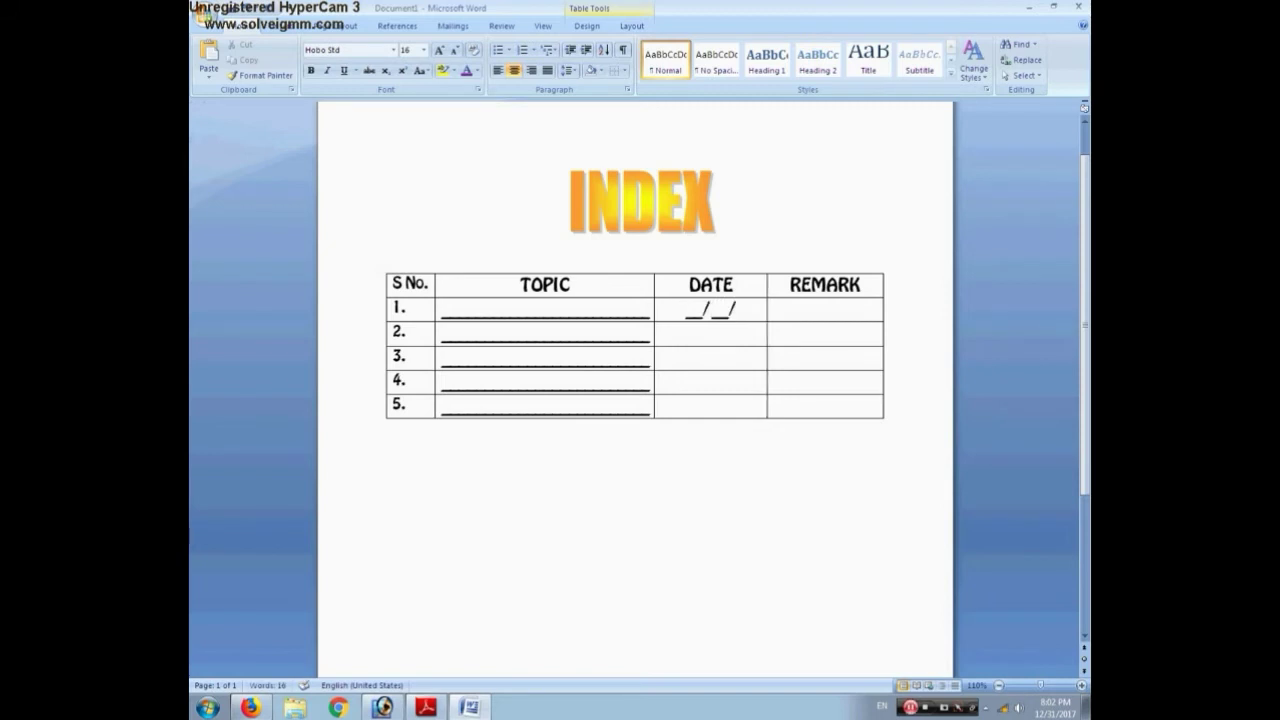
text(____)
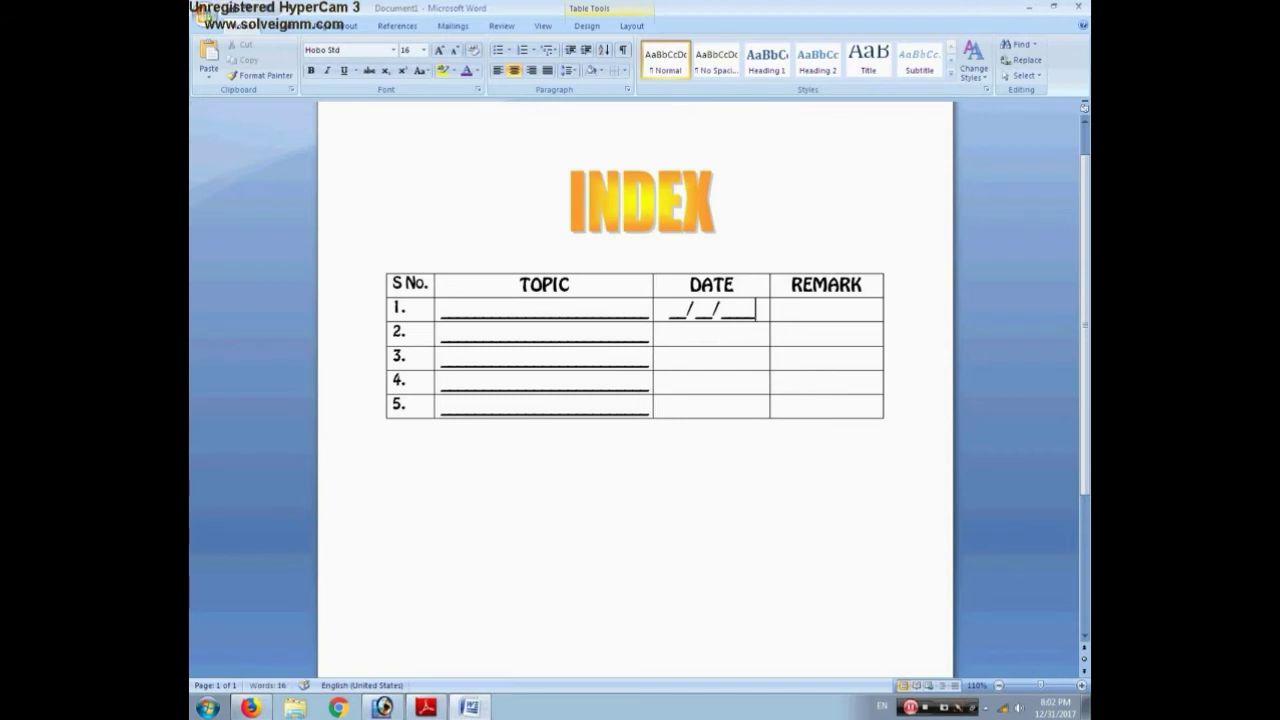
Copy the __/__/____ date placeholder into the DATE cells of rows 2–5
key(Down)
drag(670, 313, 756, 313)
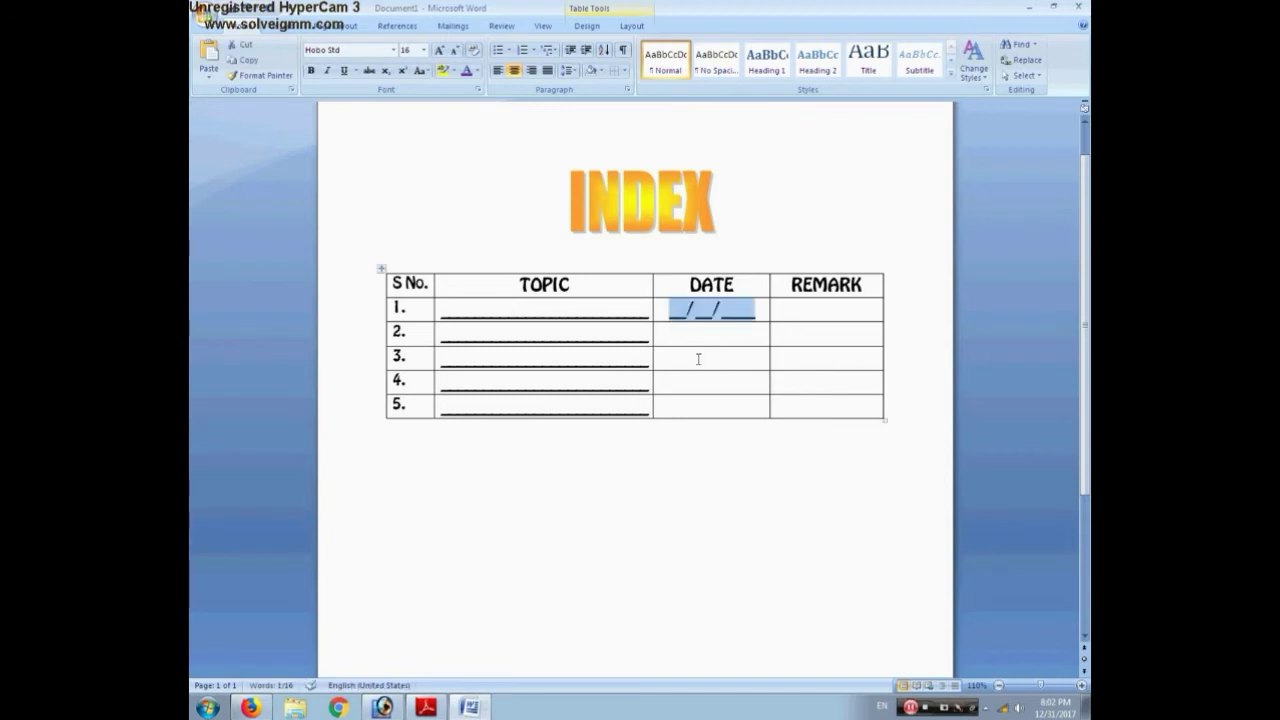
key(ctrl+c)
click(735, 335)
key(ctrl+v)
click(714, 358)
key(ctrl+v)
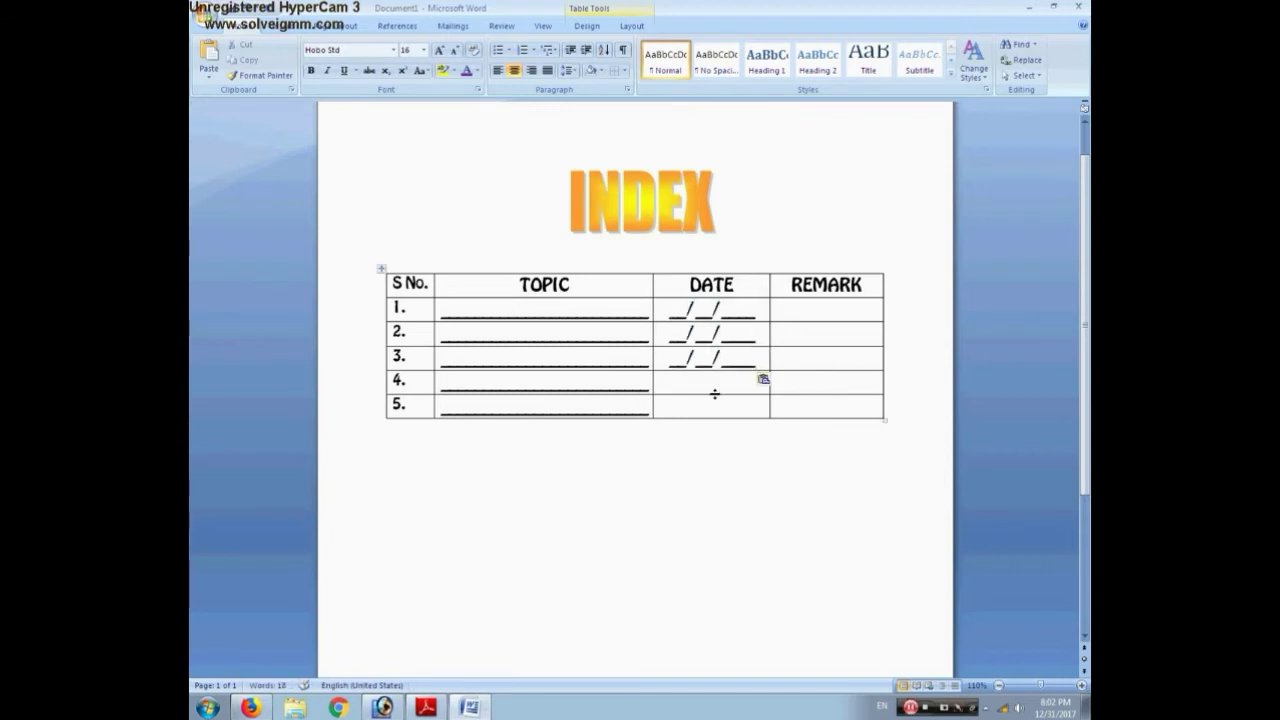
click(714, 390)
key(ctrl+v)
click(711, 412)
key(ctrl+v)
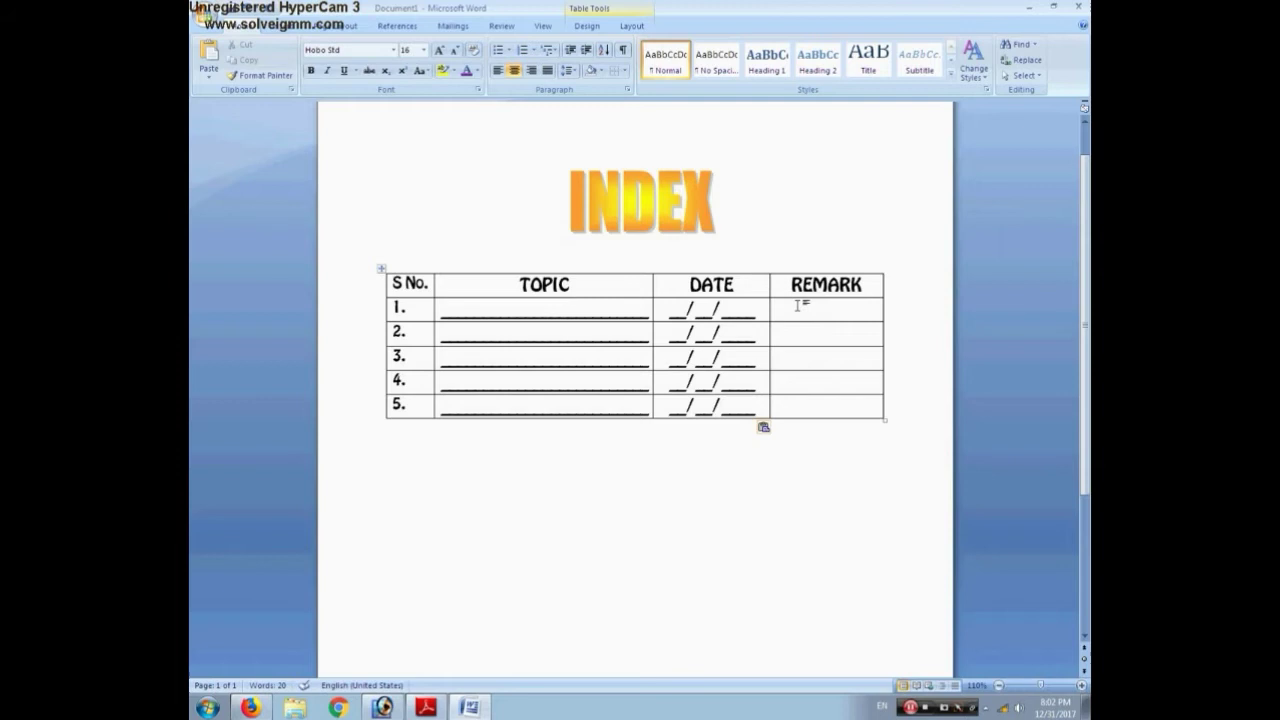
Type a blank underline in row 1's REMARK cell and paste it down the REMARK column
text(__)
text(_______)
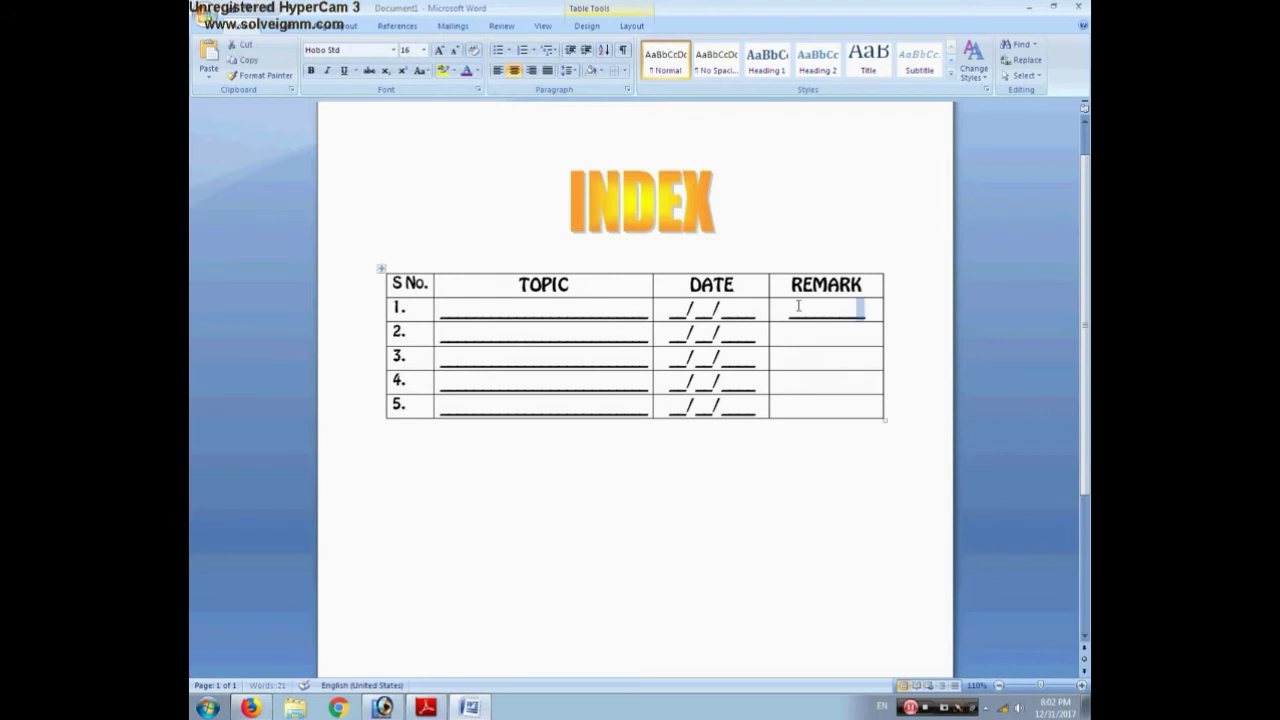
drag(864, 310, 799, 311)
key(ctrl+c)
key(Down)
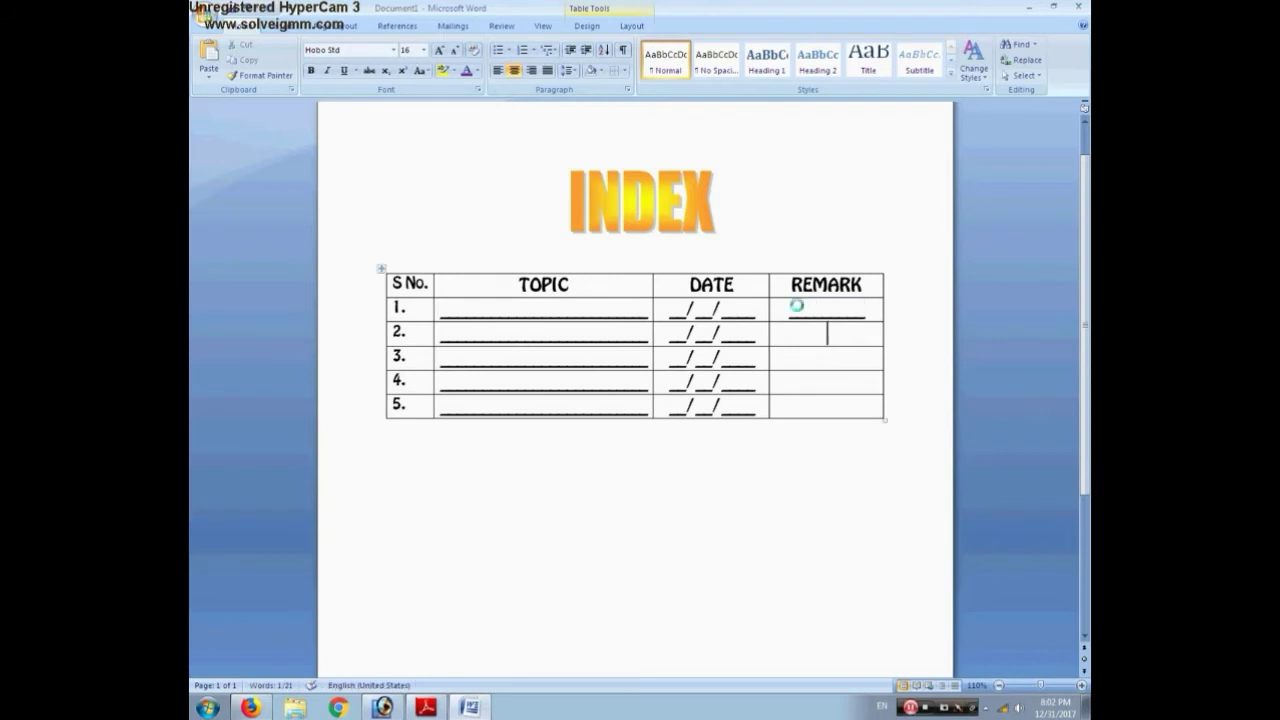
key(ctrl+v)
key(Down)
key(ctrl+v)
key(Down)
key(ctrl+v)
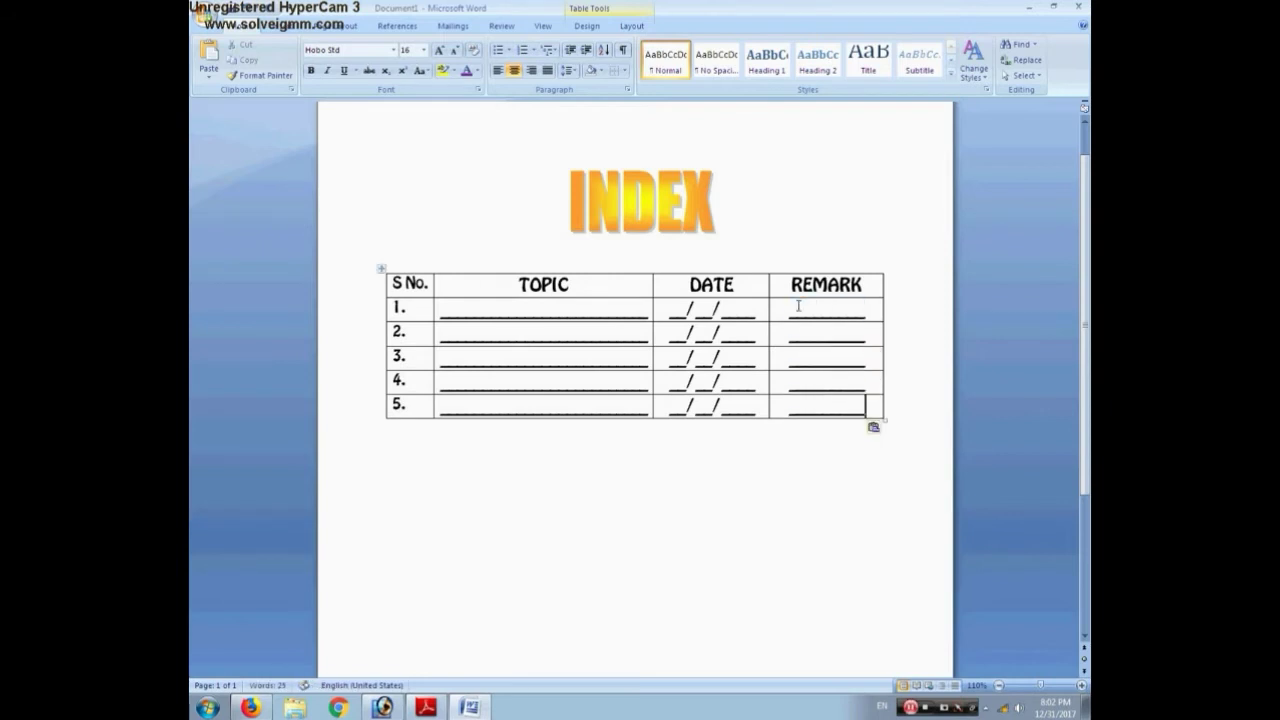
Stretch the table rows much taller down the page, keeping the header row short
drag(884, 420, 888, 514)
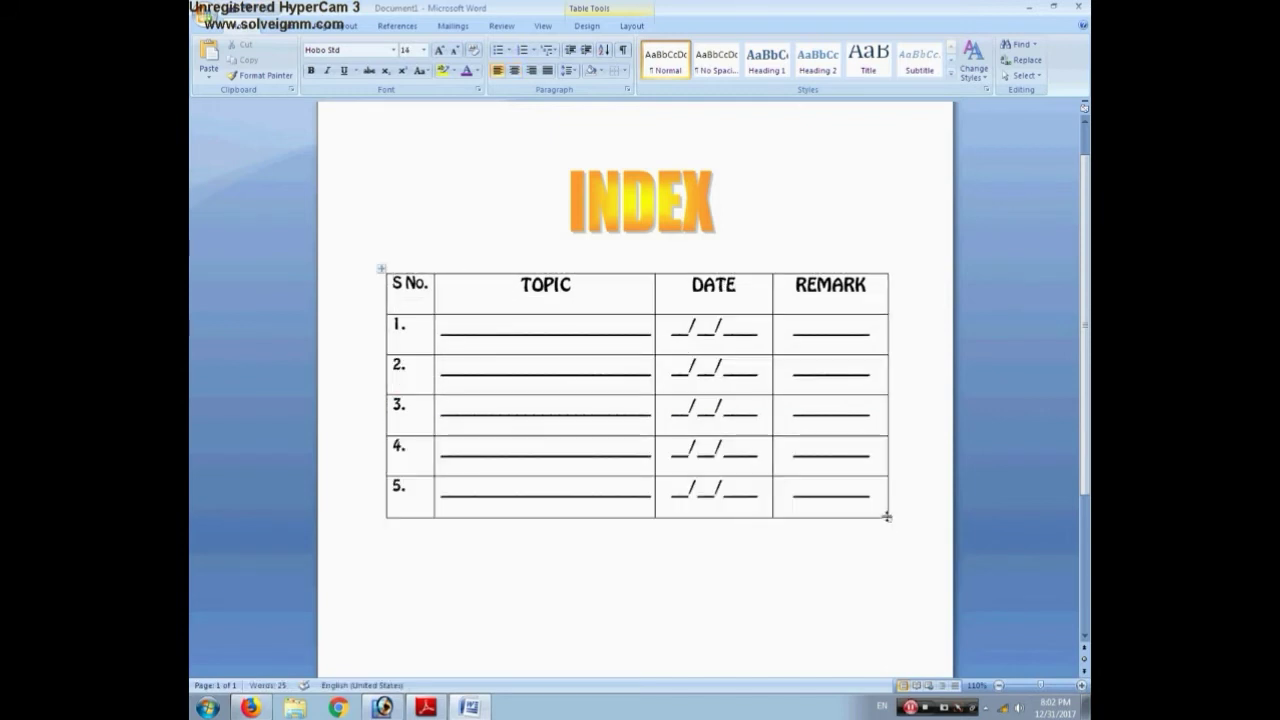
drag(890, 520, 889, 592)
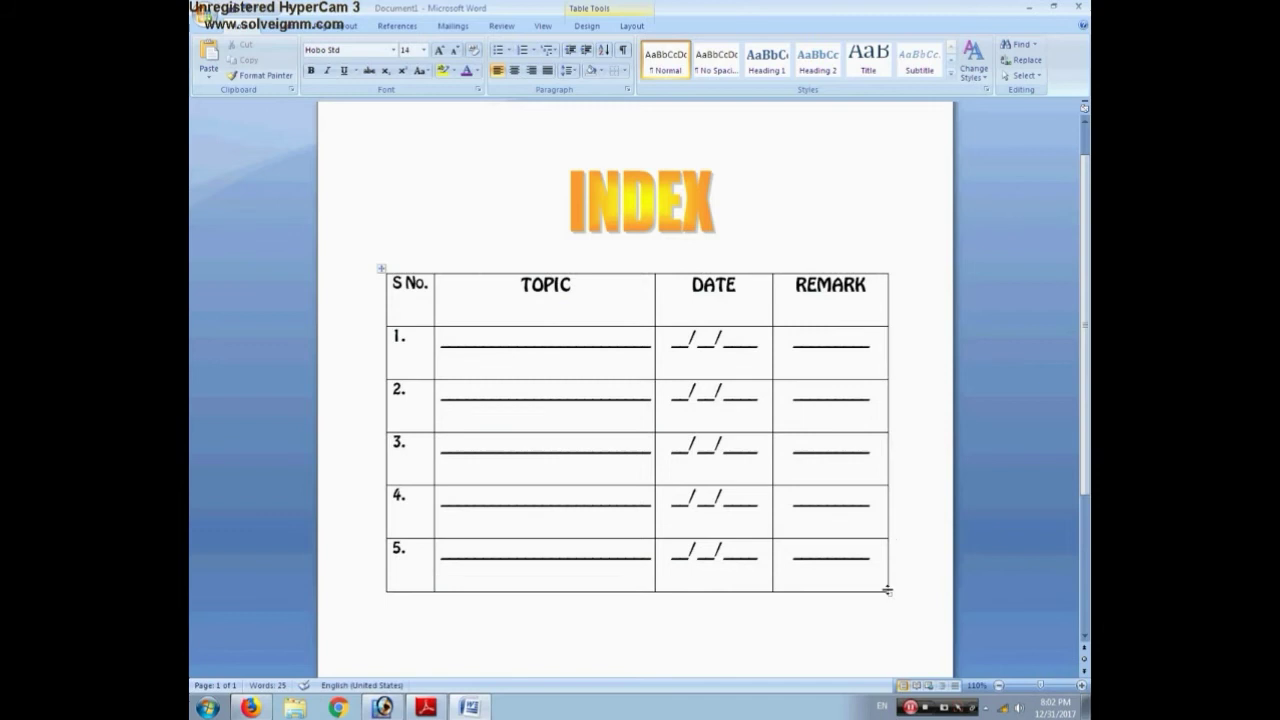
drag(643, 326, 643, 310)
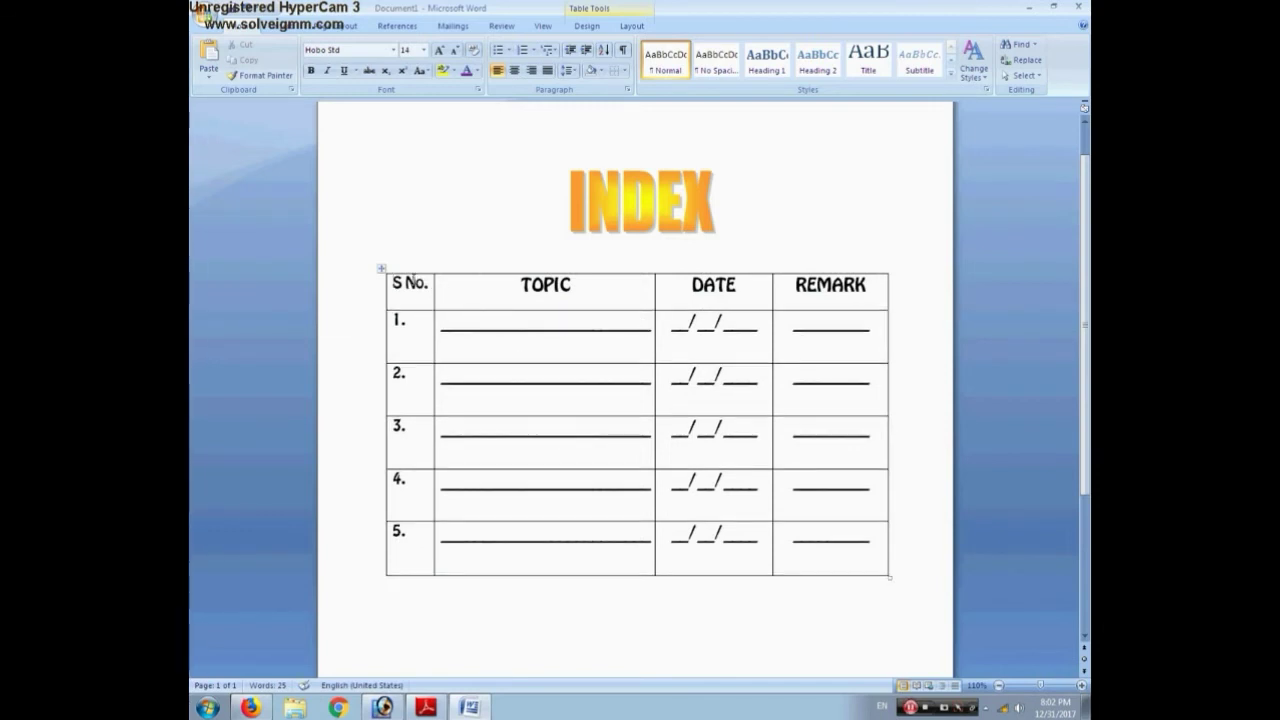
Apply No Border to the whole table so no cell borders show
click(381, 268)
click(614, 71)
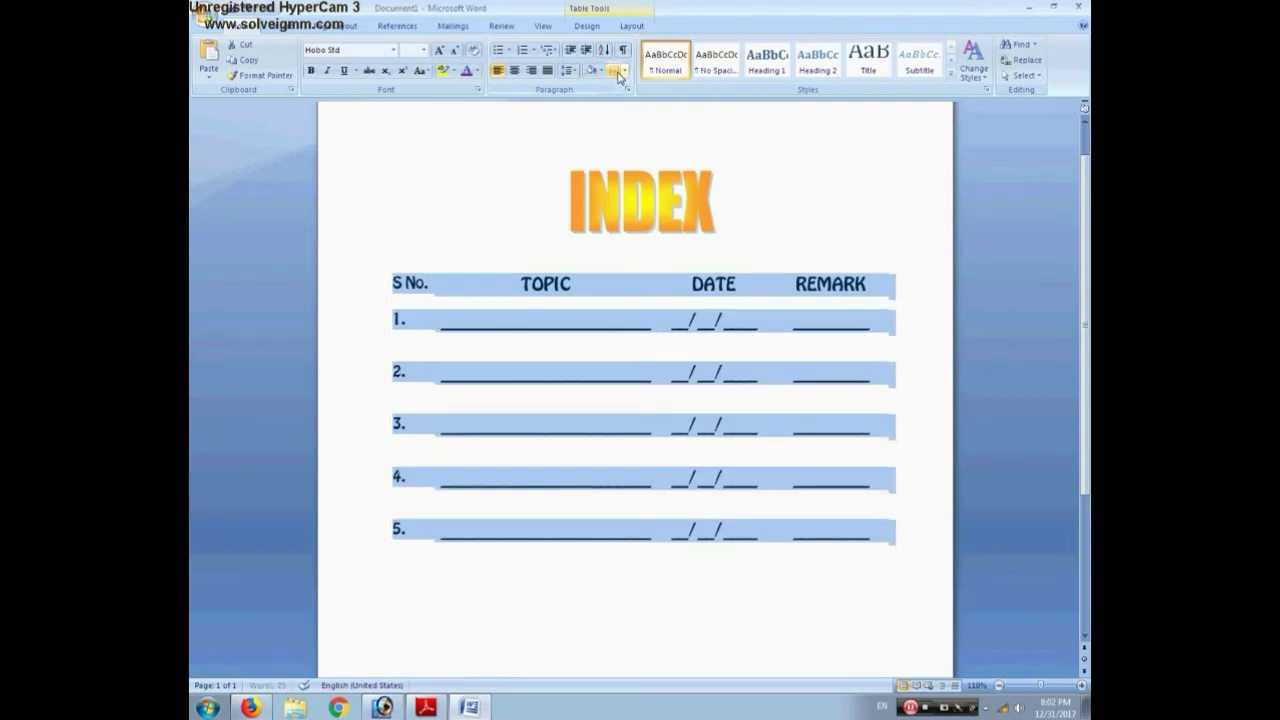
click(888, 261)
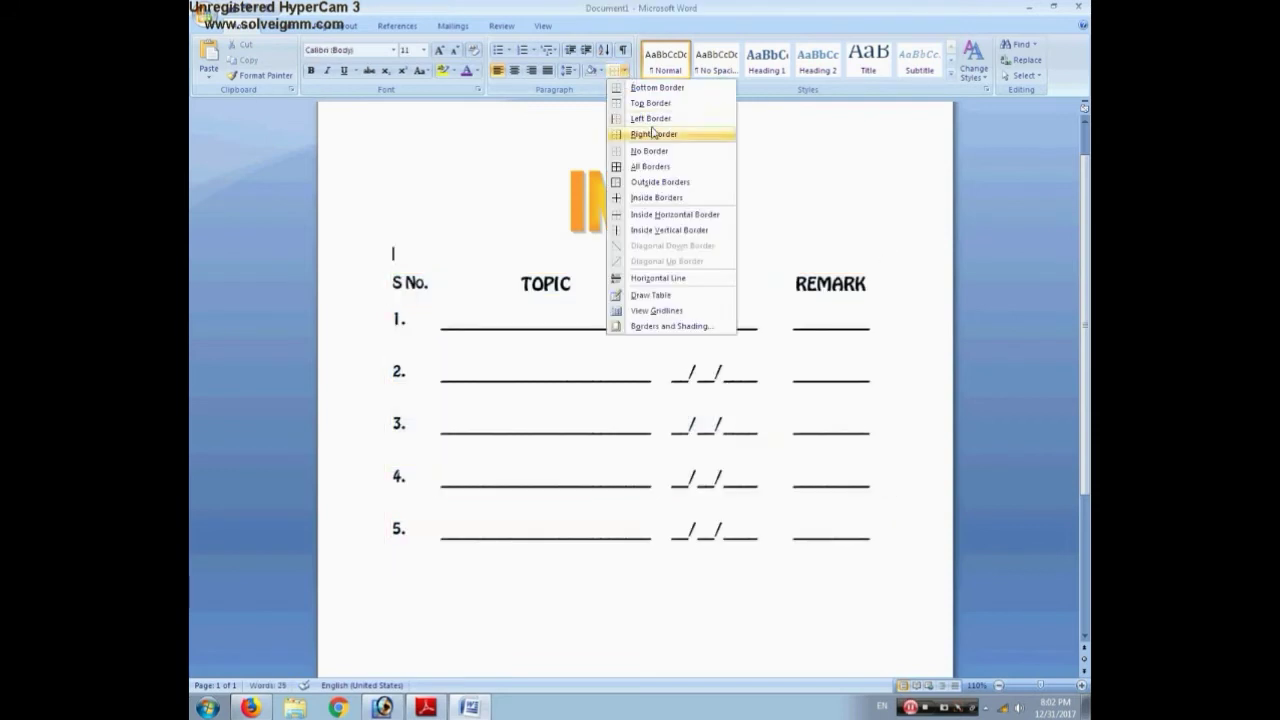
click(894, 257)
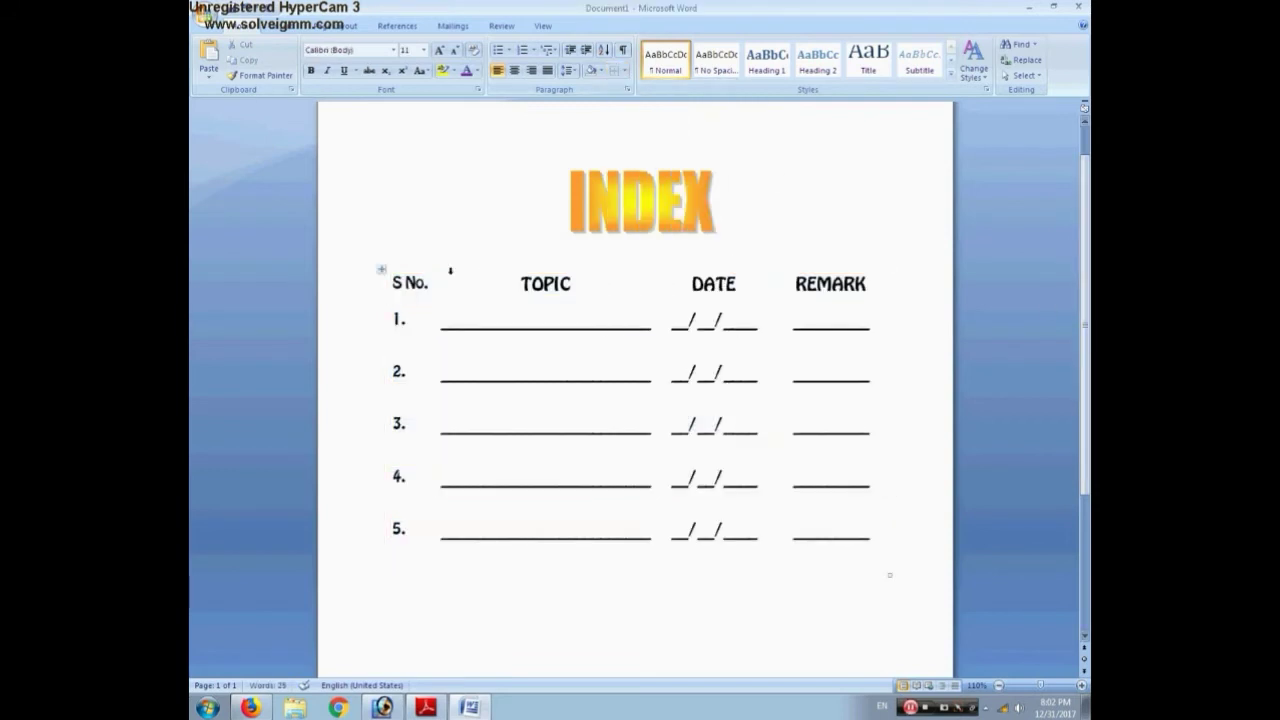
Colour the header row text orange
drag(393, 282, 886, 284)
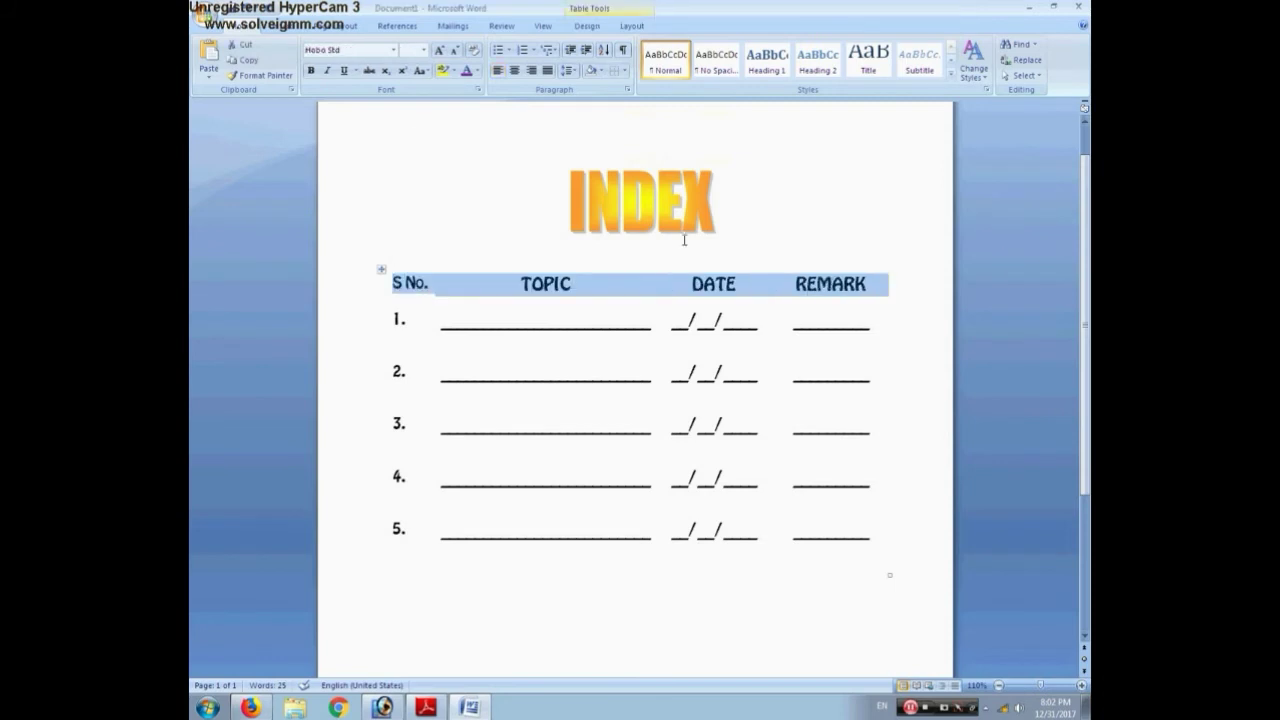
click(477, 71)
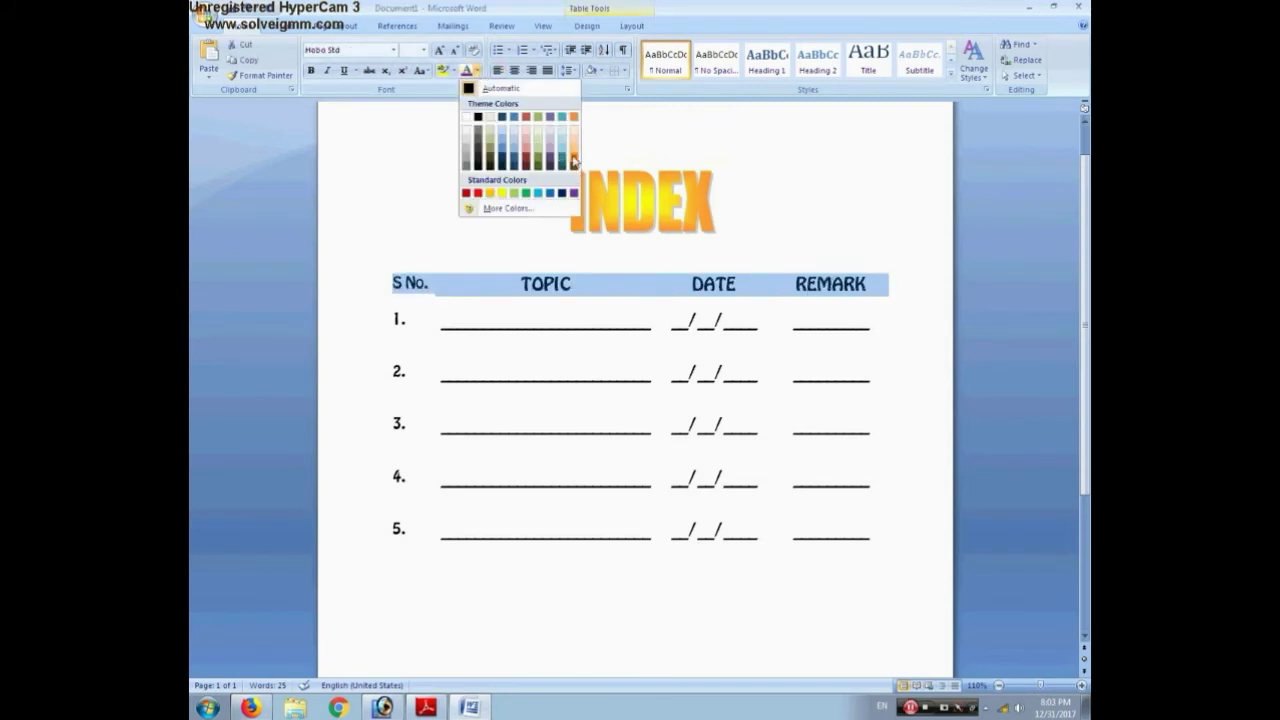
click(573, 160)
Colour the text of numbered rows 1–5 light blue
drag(386, 320, 870, 534)
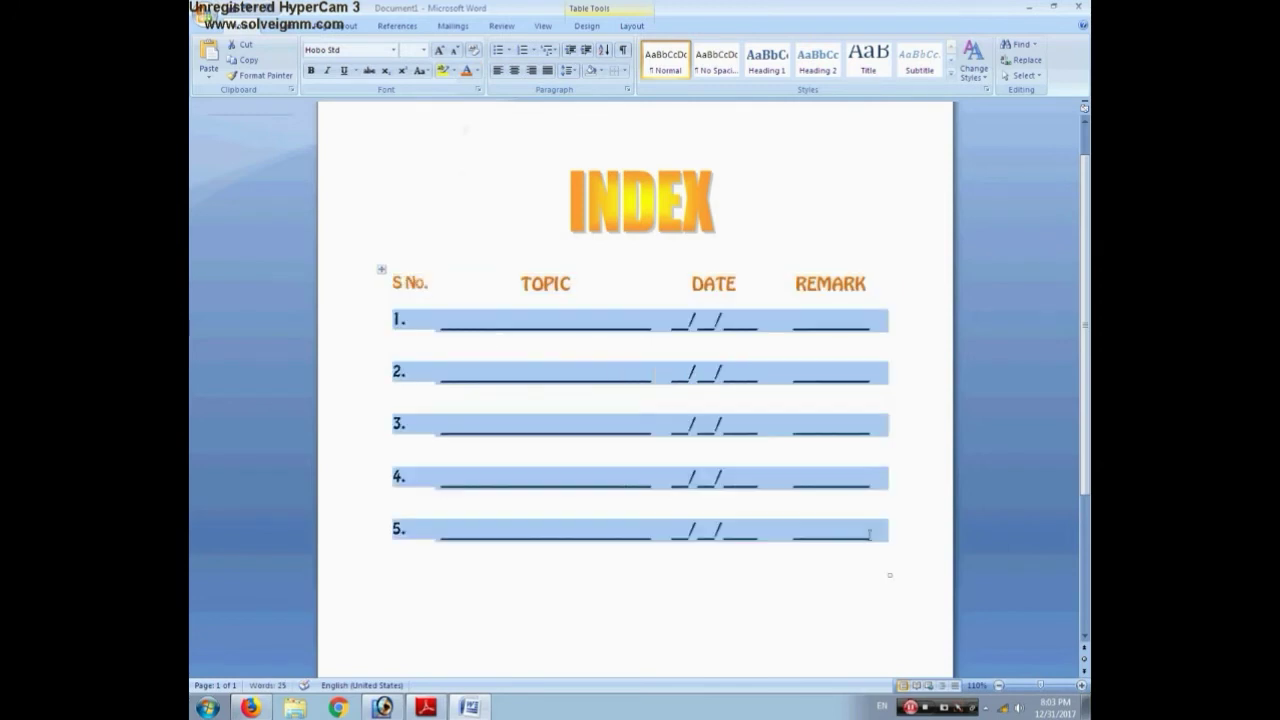
click(477, 70)
click(538, 193)
click(809, 229)
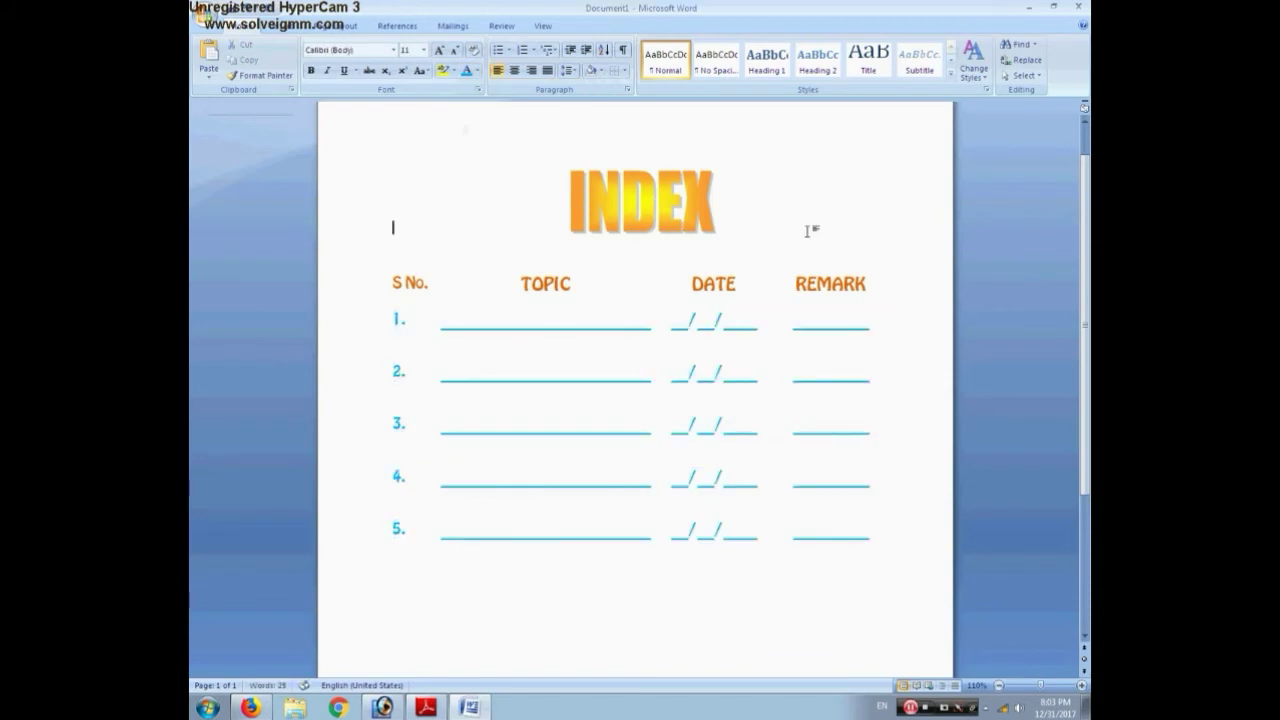
Colour the row numbers 1.–5. in the S No. column purple
drag(404, 319, 410, 513)
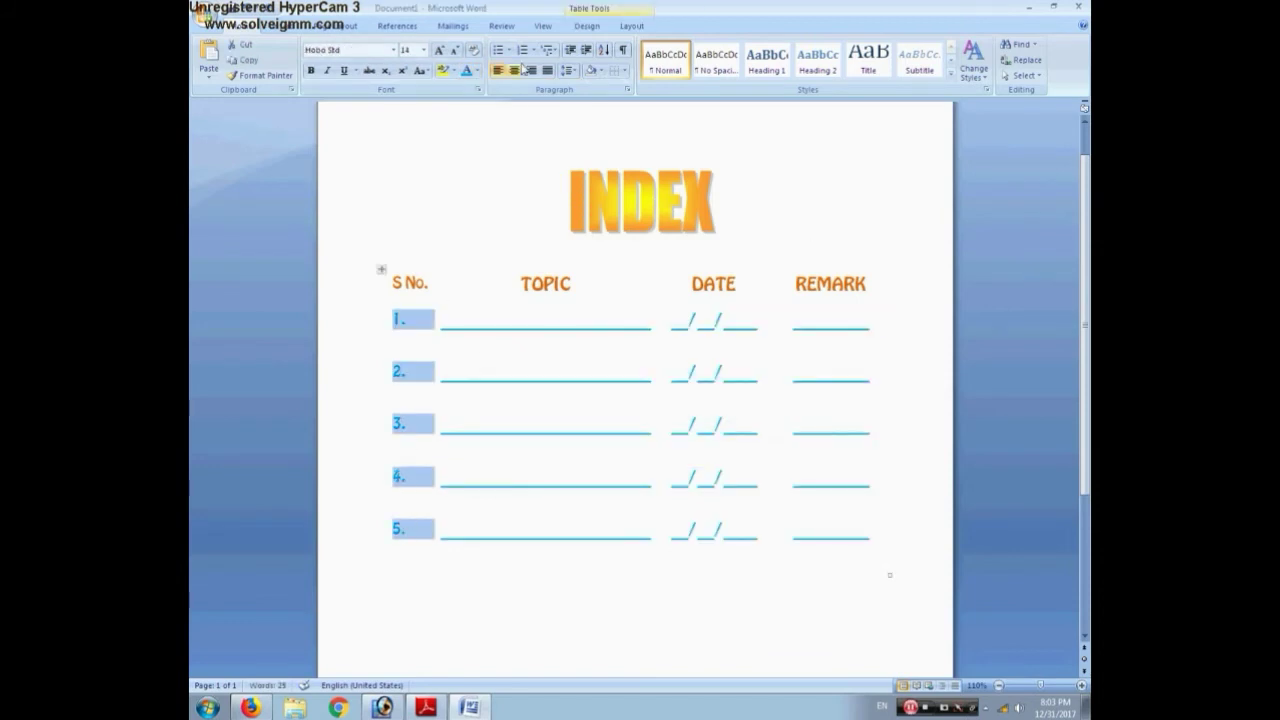
click(478, 71)
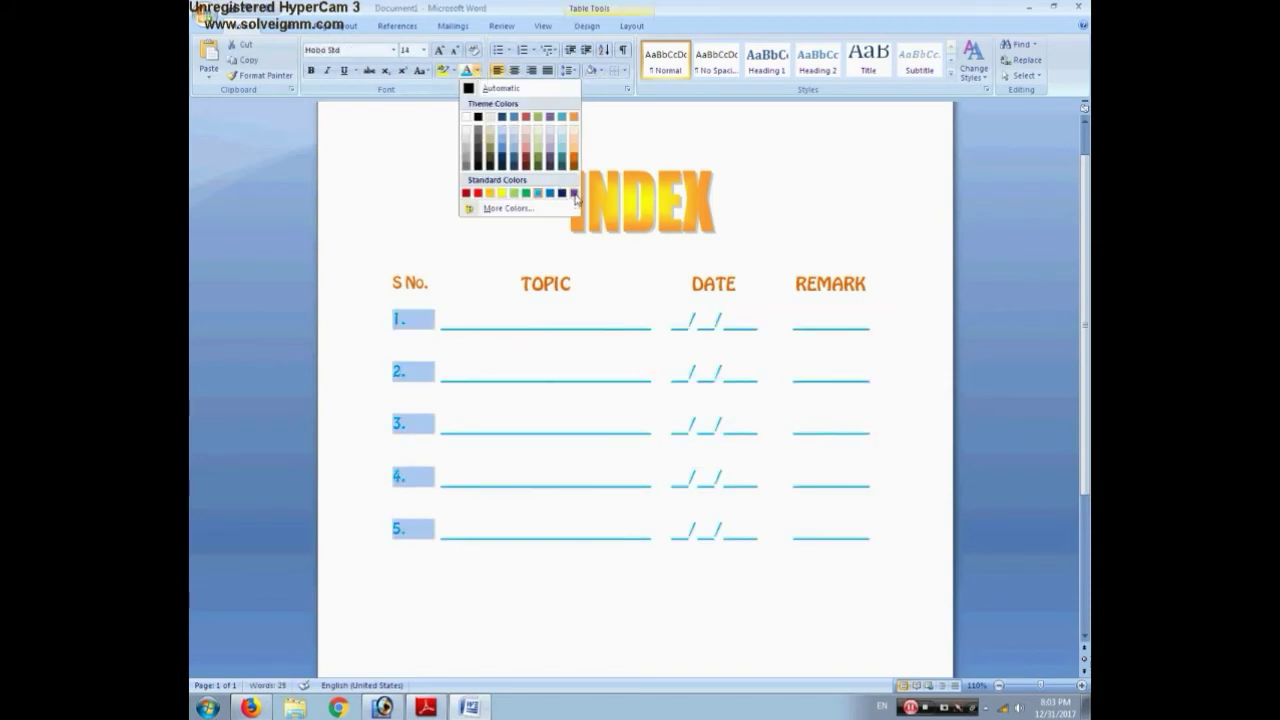
click(576, 193)
click(929, 400)
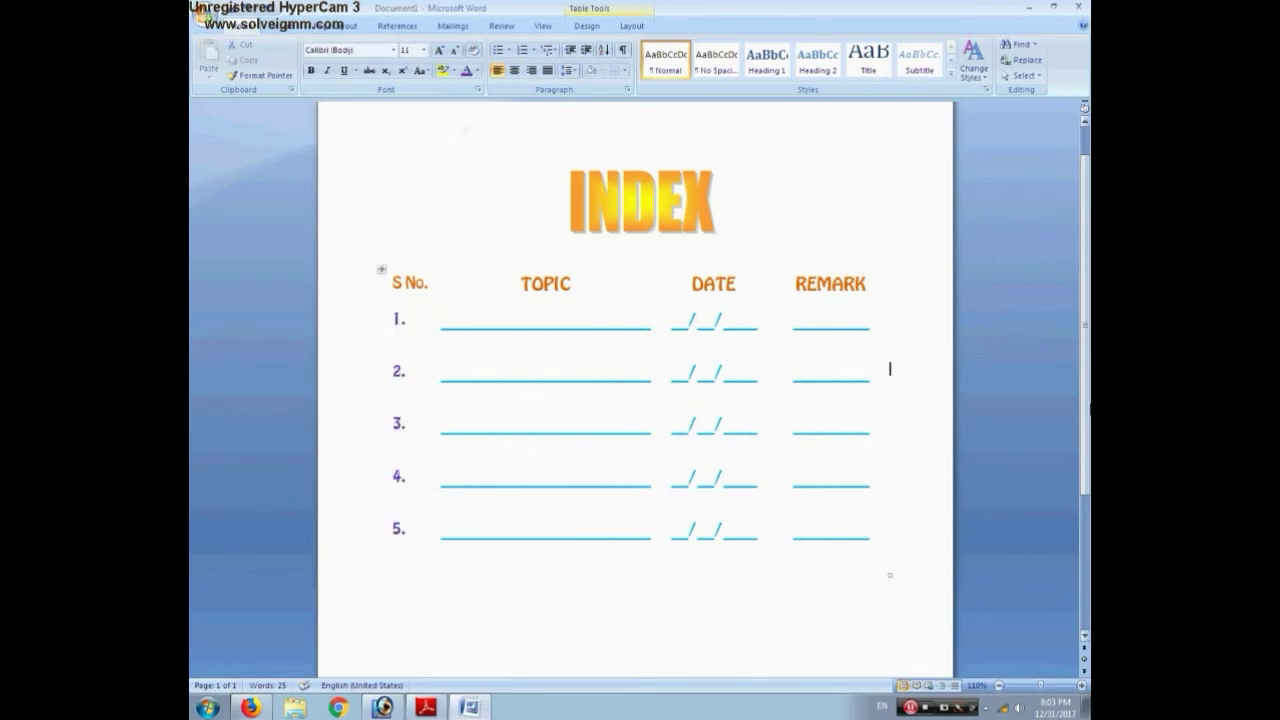
Zoom out, add two blank lines above the table and make the INDEX title slightly shorter
scroll(1085, 320, up, 1)
click(997, 686)
click(997, 686)
click(997, 686)
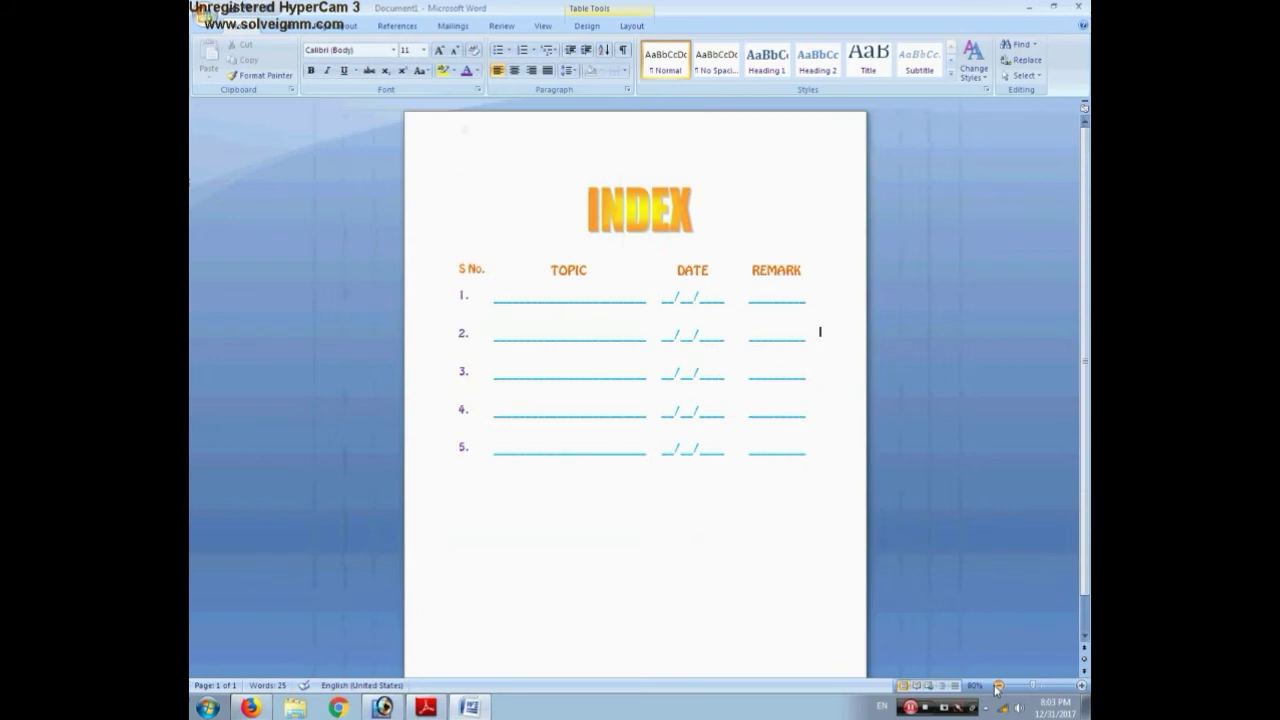
key(Return)
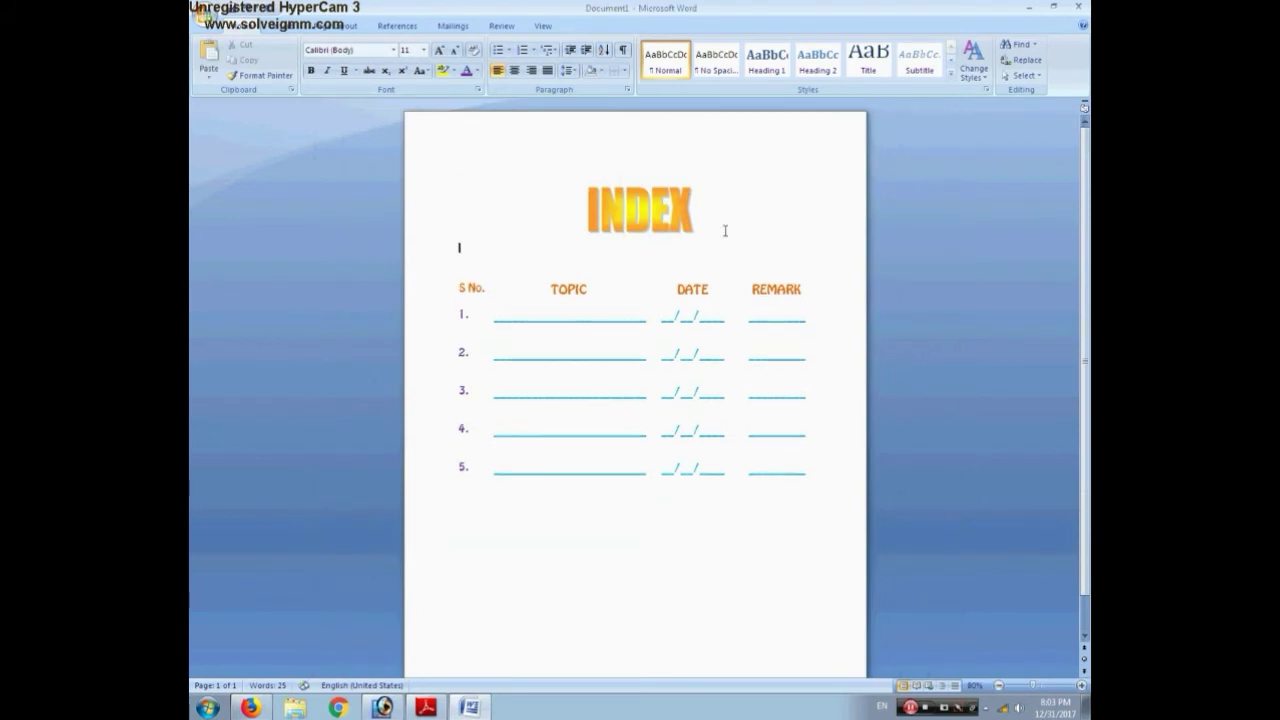
key(Return)
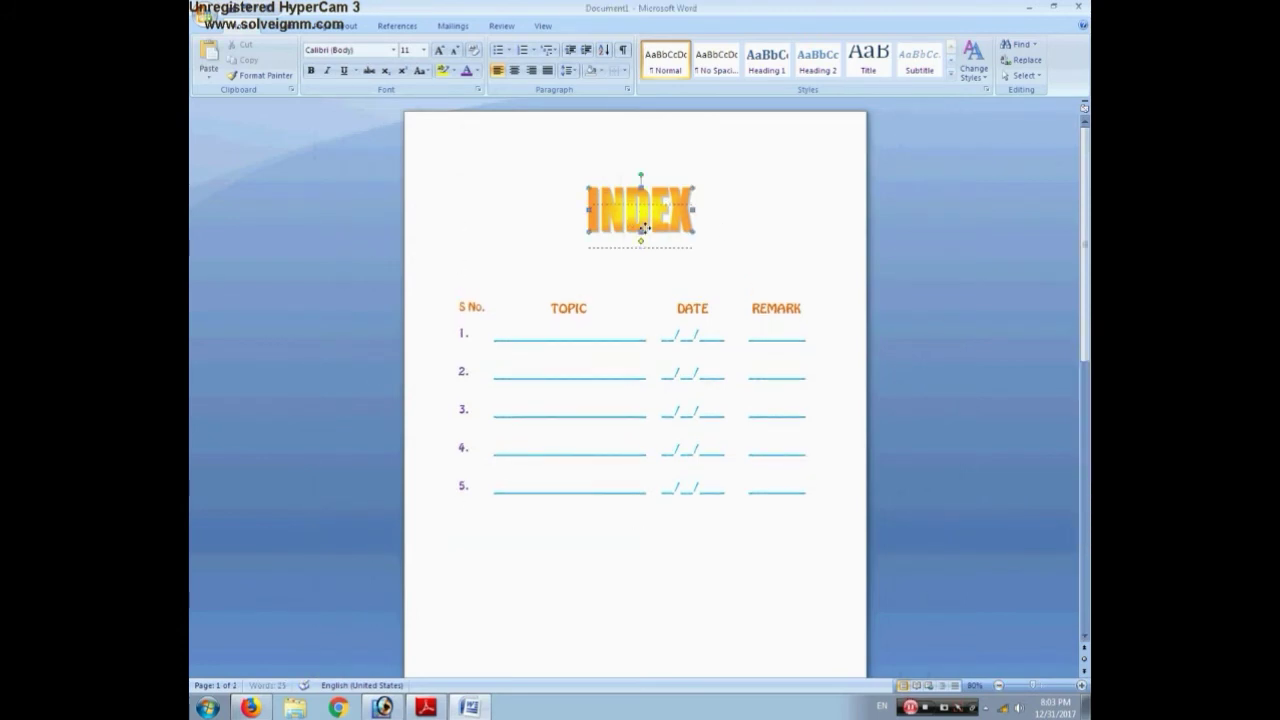
click(650, 224)
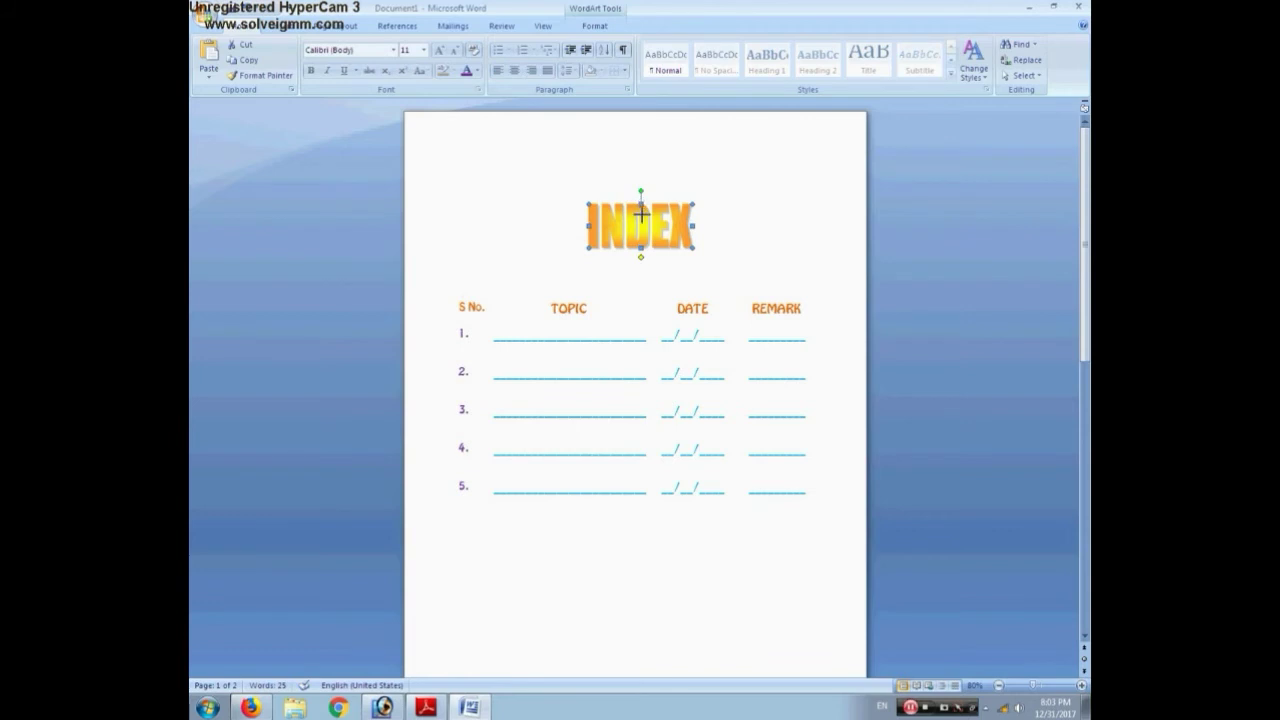
drag(641, 205, 641, 214)
Select and deselect the header row, then restore and re-maximise the Word window
drag(547, 309, 785, 318)
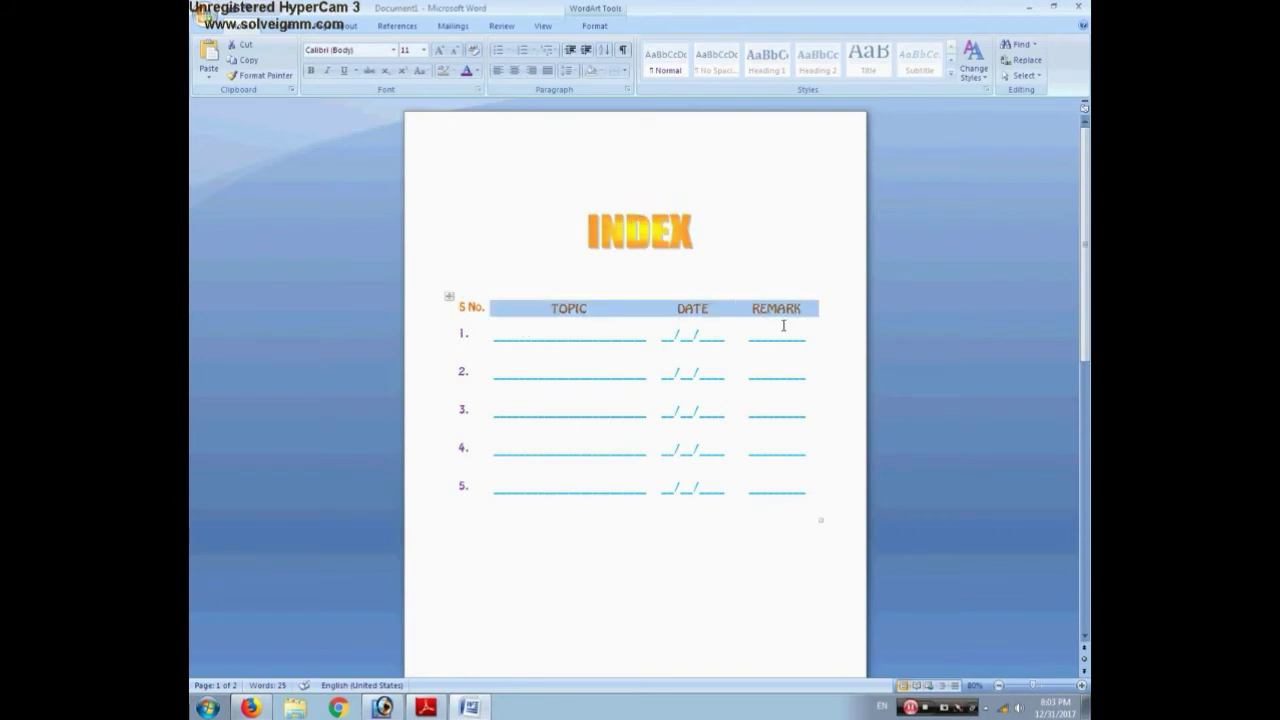
click(957, 405)
mouse_move(1085, 250)
mouse_down()
mouse_move(1085, 290)
mouse_move(1085, 255)
mouse_up()
click(1052, 7)
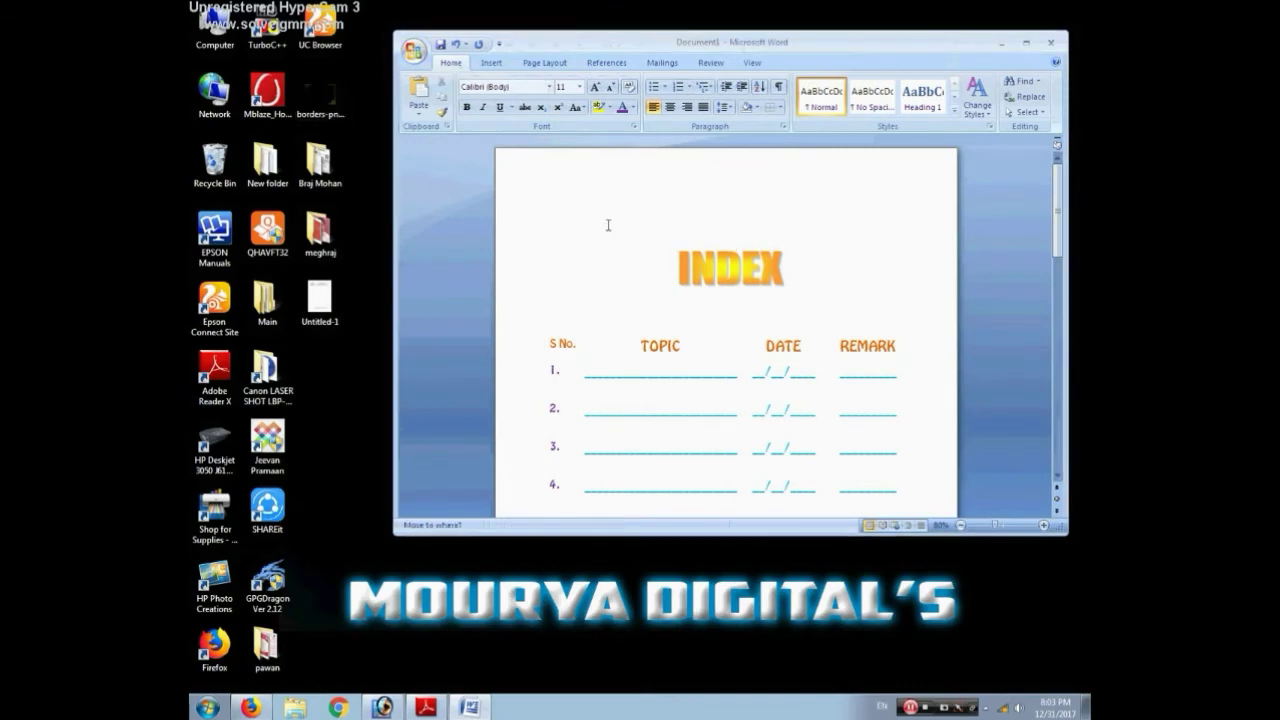
double_click(815, 43)
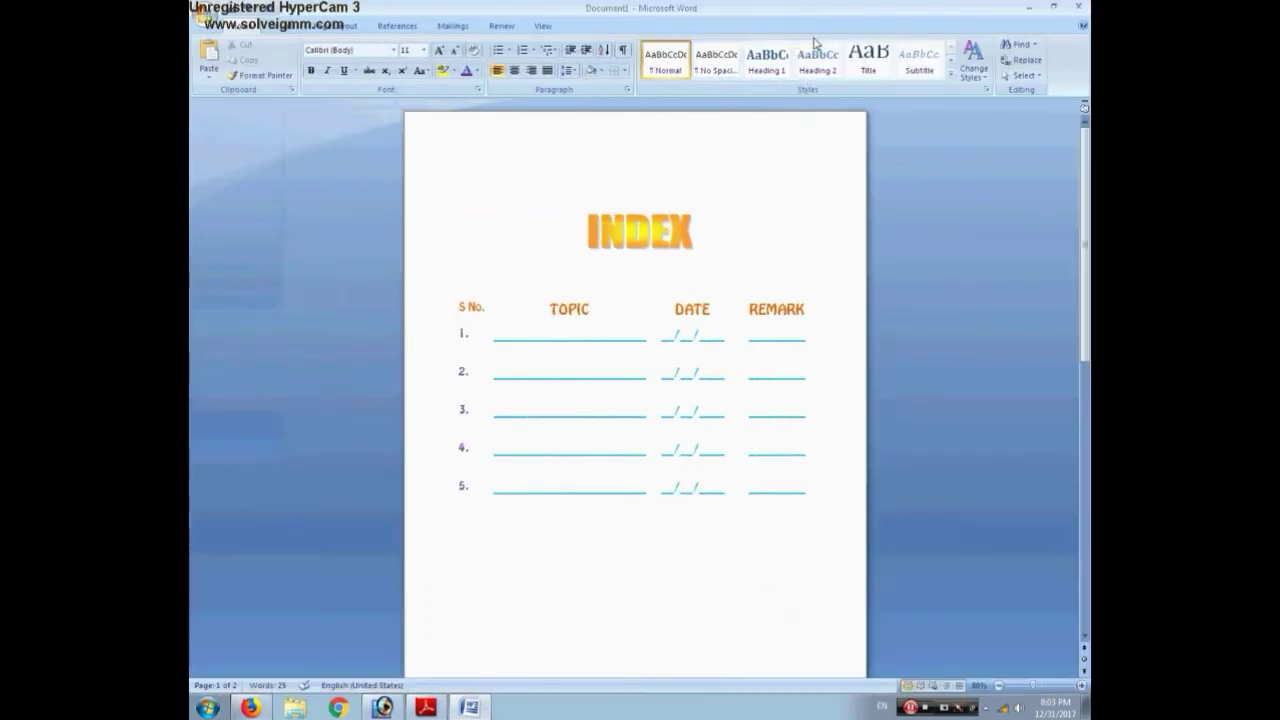
Set the decorative border picture's text wrapping to In Front of Text
scroll(978, 231, down, 5)
click(758, 501)
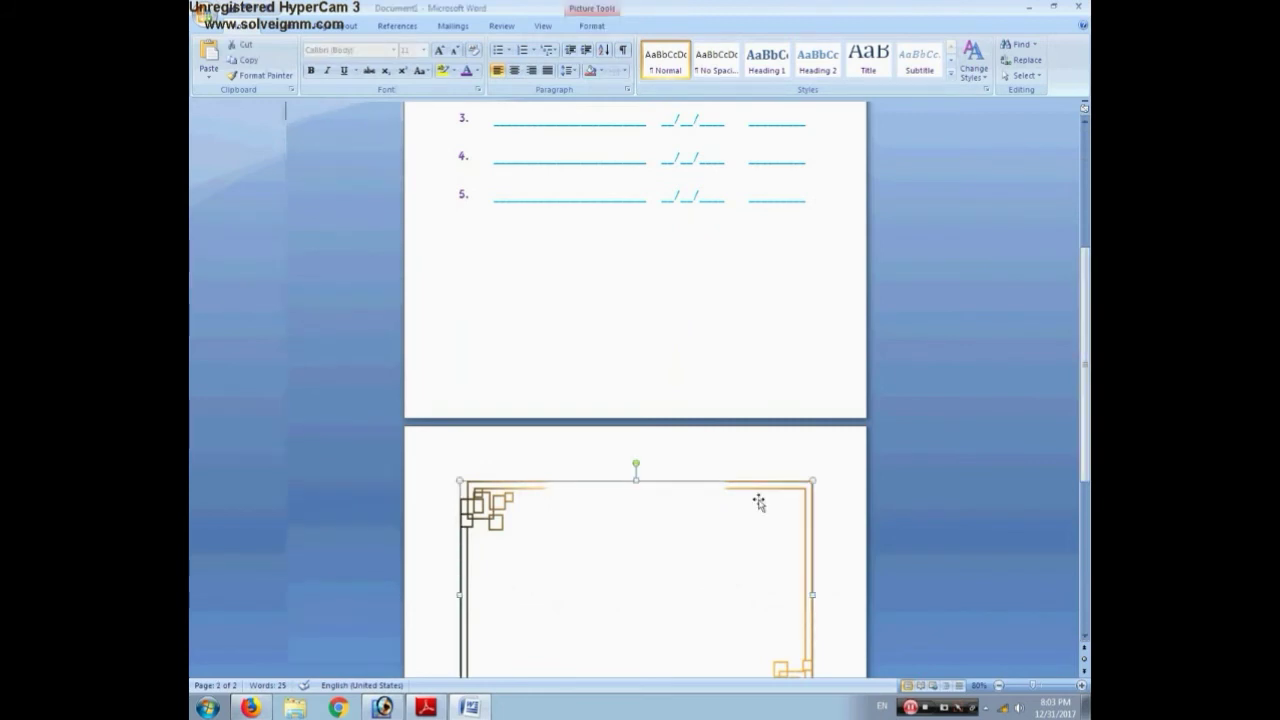
right_click(758, 501)
mouse_move(810, 458)
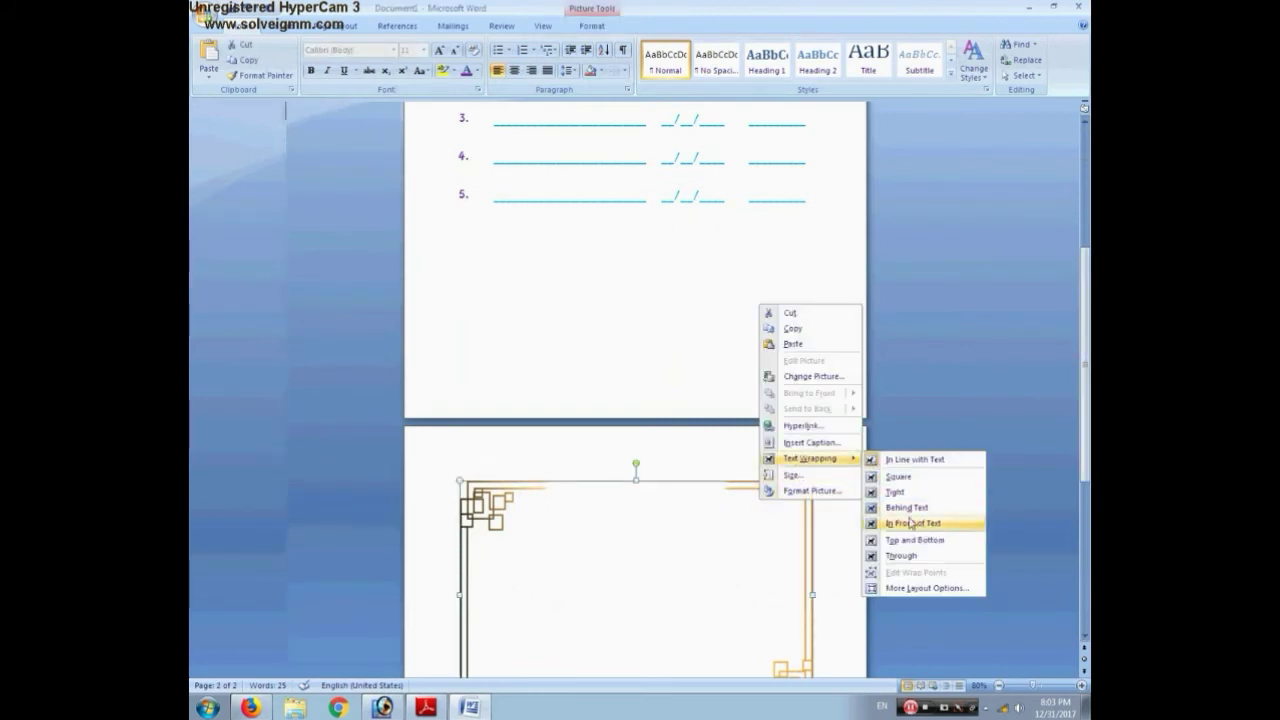
click(902, 524)
Resize and reposition the border picture so it frames the INDEX title and table on page 1
scroll(1048, 258, up, 5)
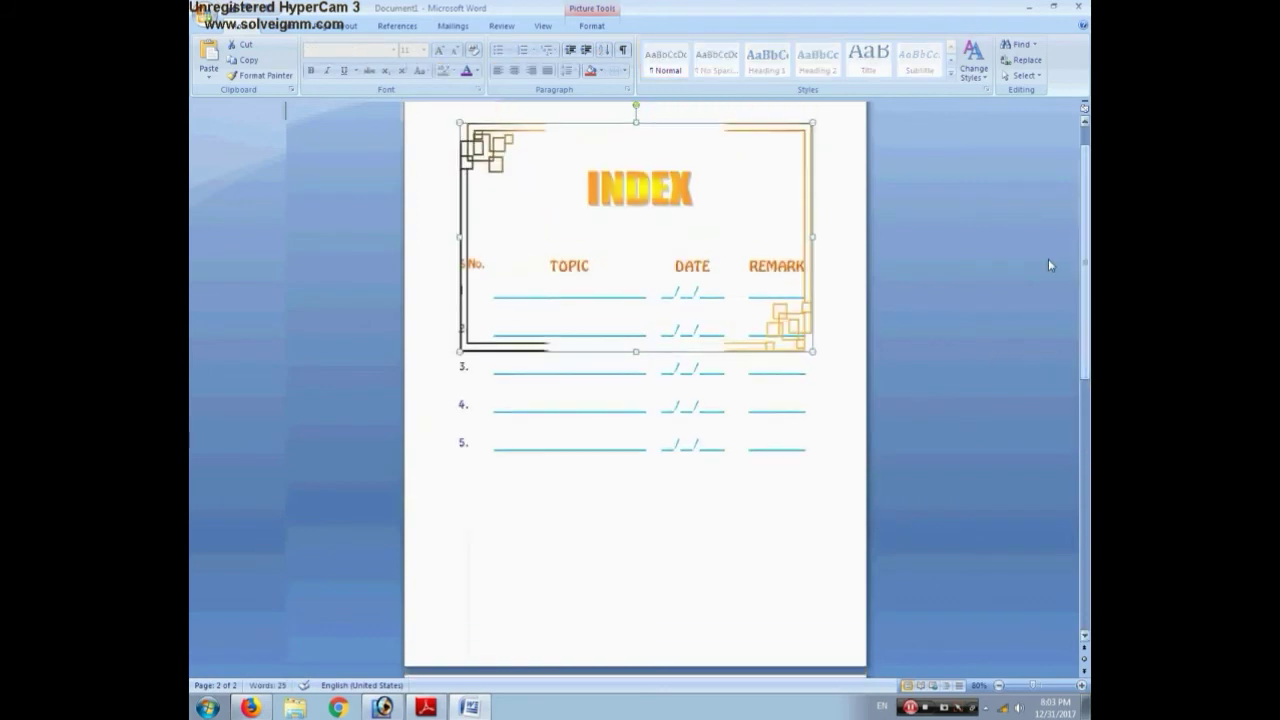
scroll(670, 105, up, 1)
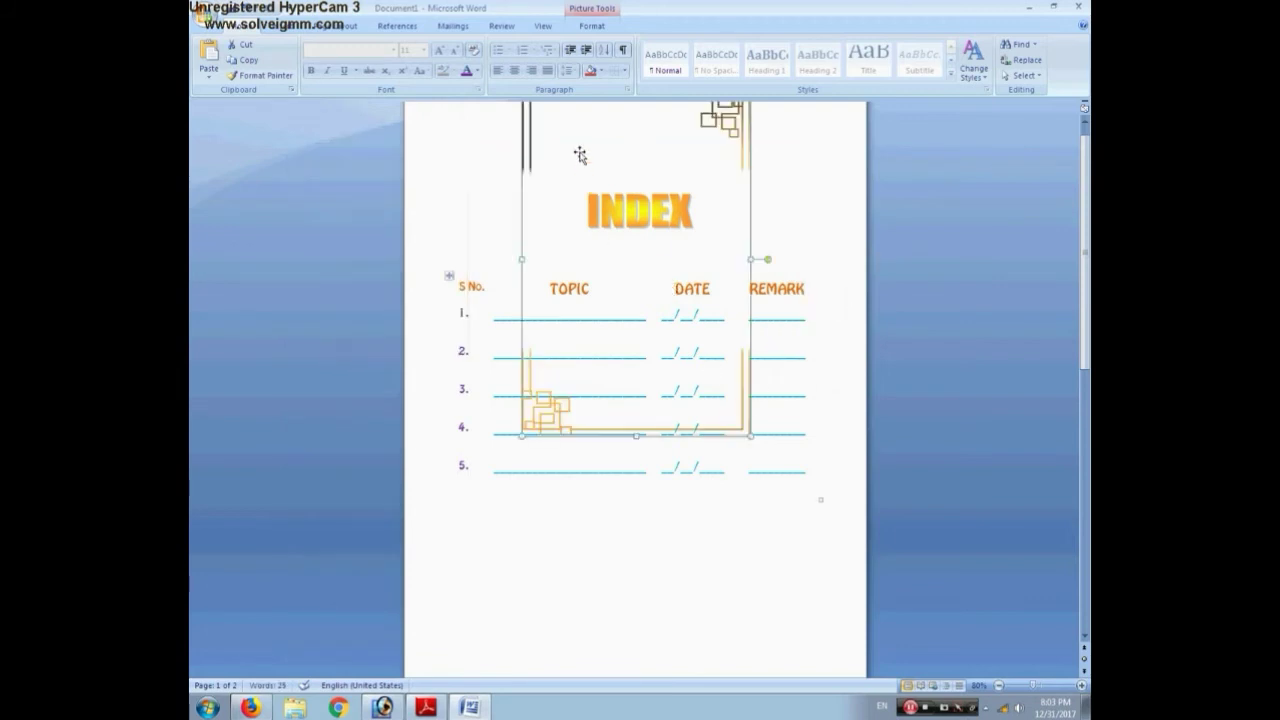
drag(476, 180, 373, 208)
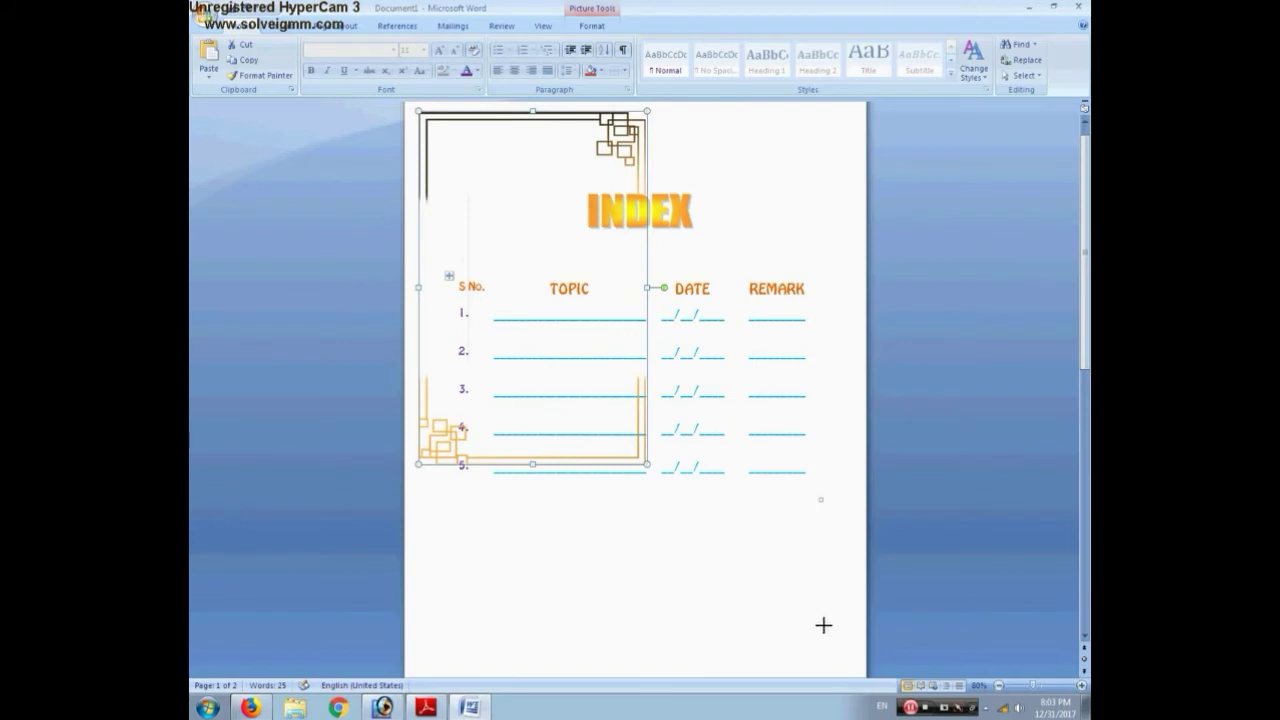
key(ctrl+z)
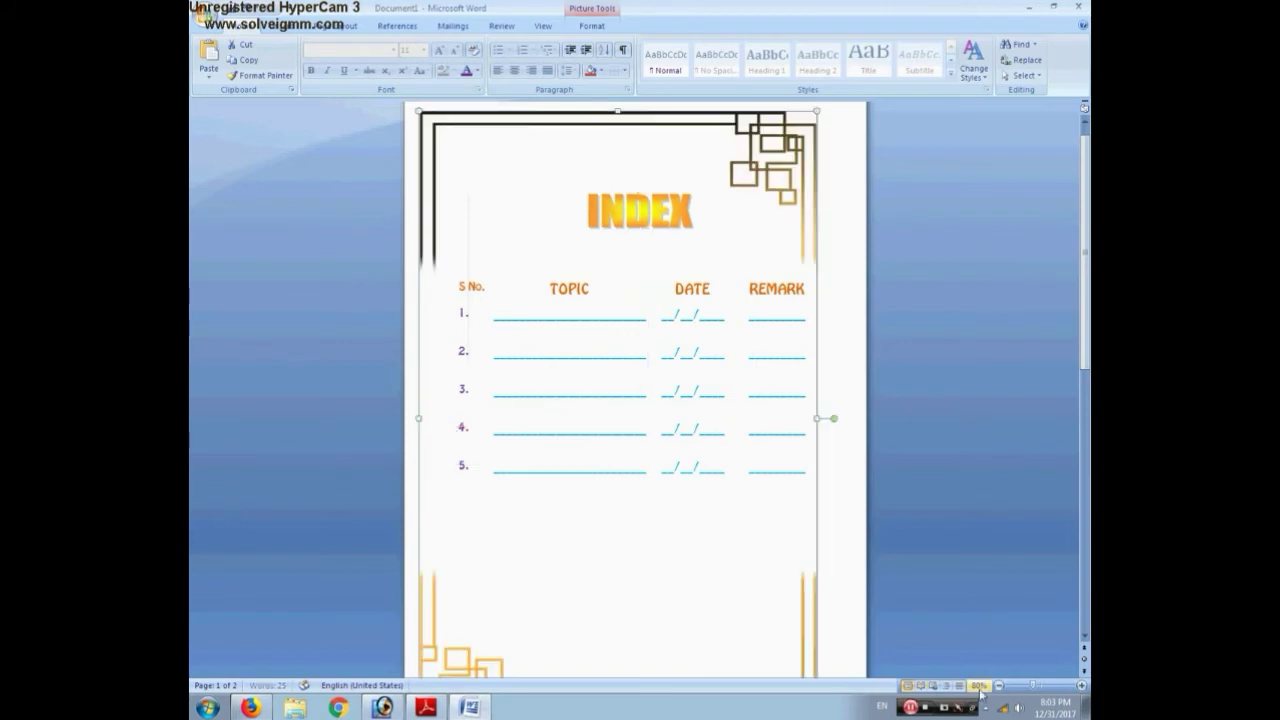
ctrl+scroll(905, 632, down, 2)
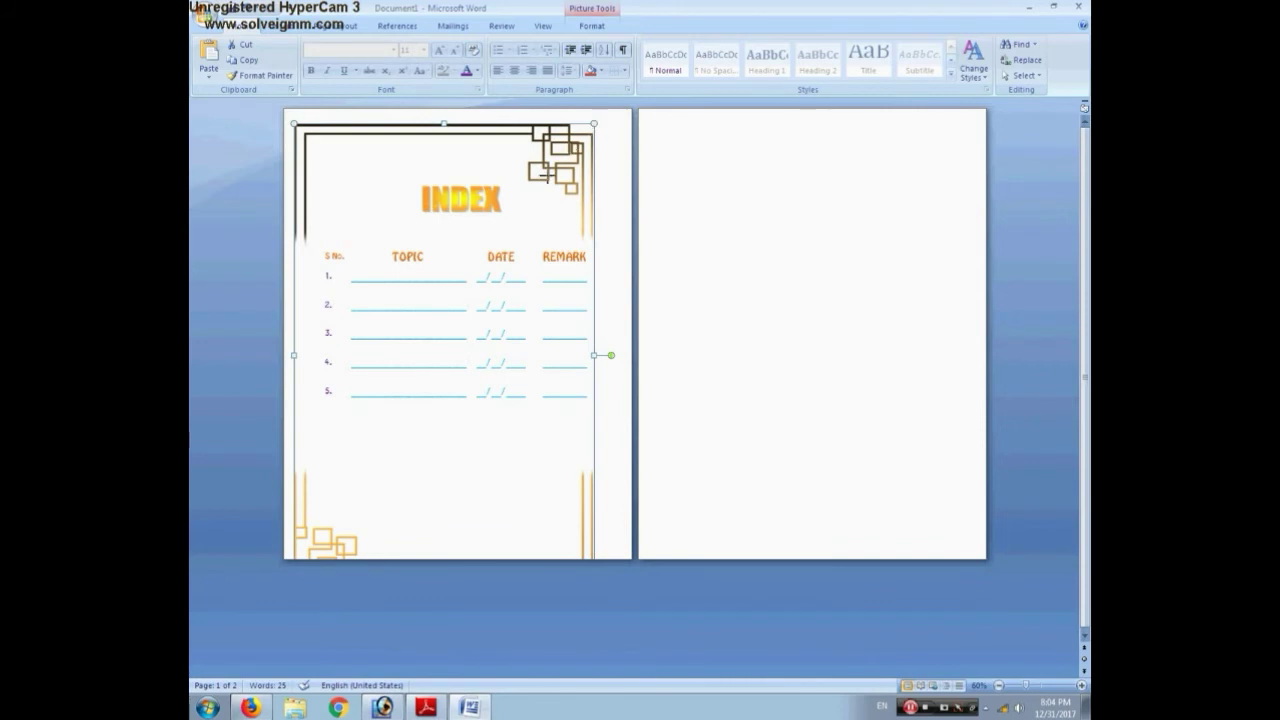
drag(594, 124, 576, 150)
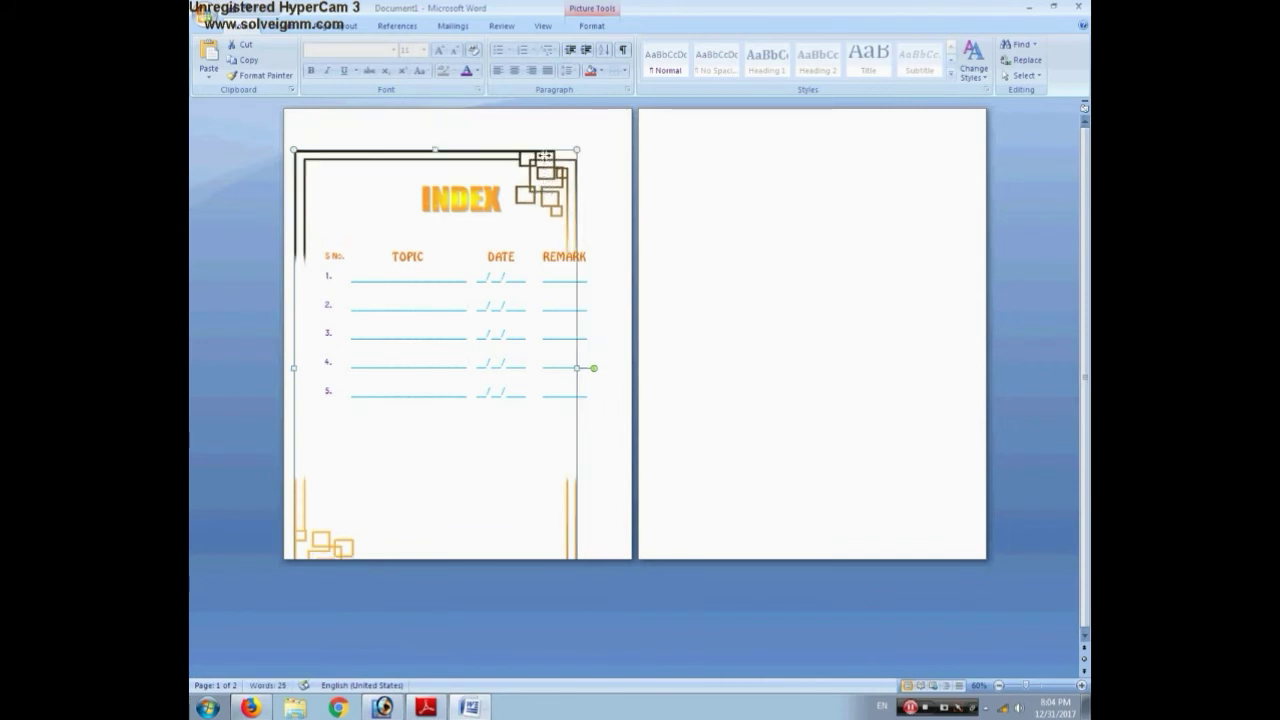
drag(576, 368, 575, 338)
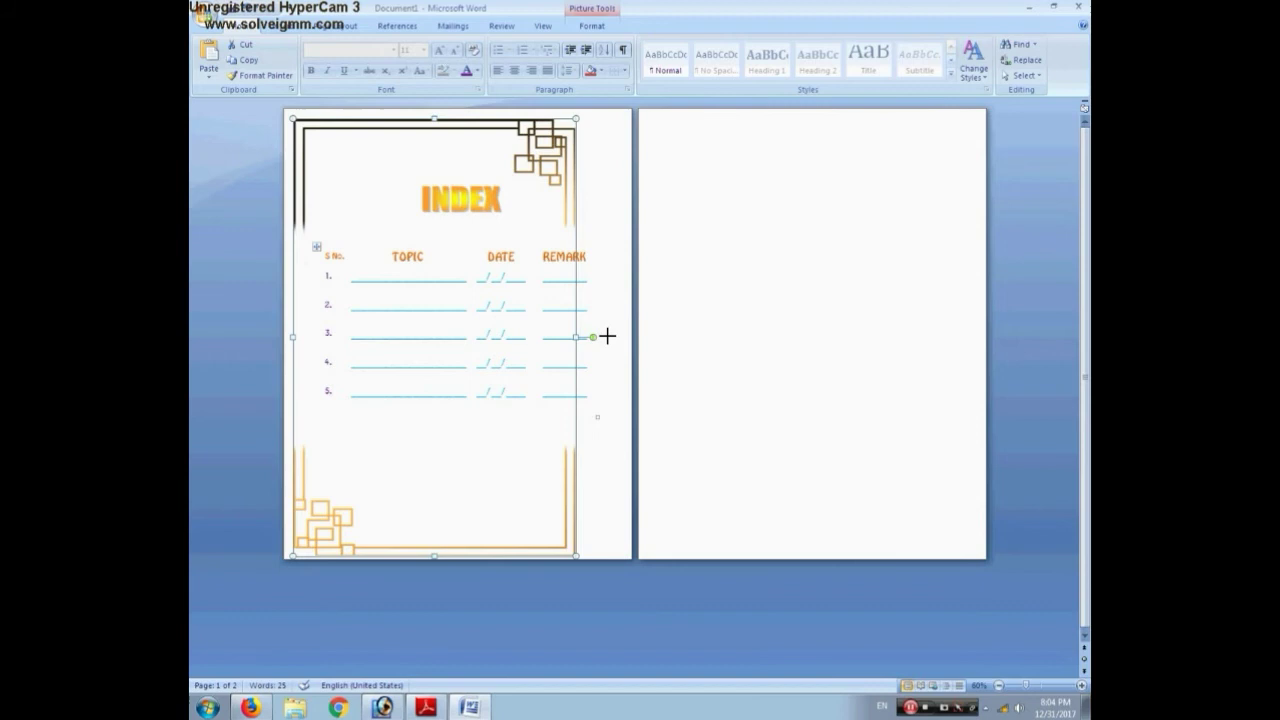
drag(618, 333, 614, 336)
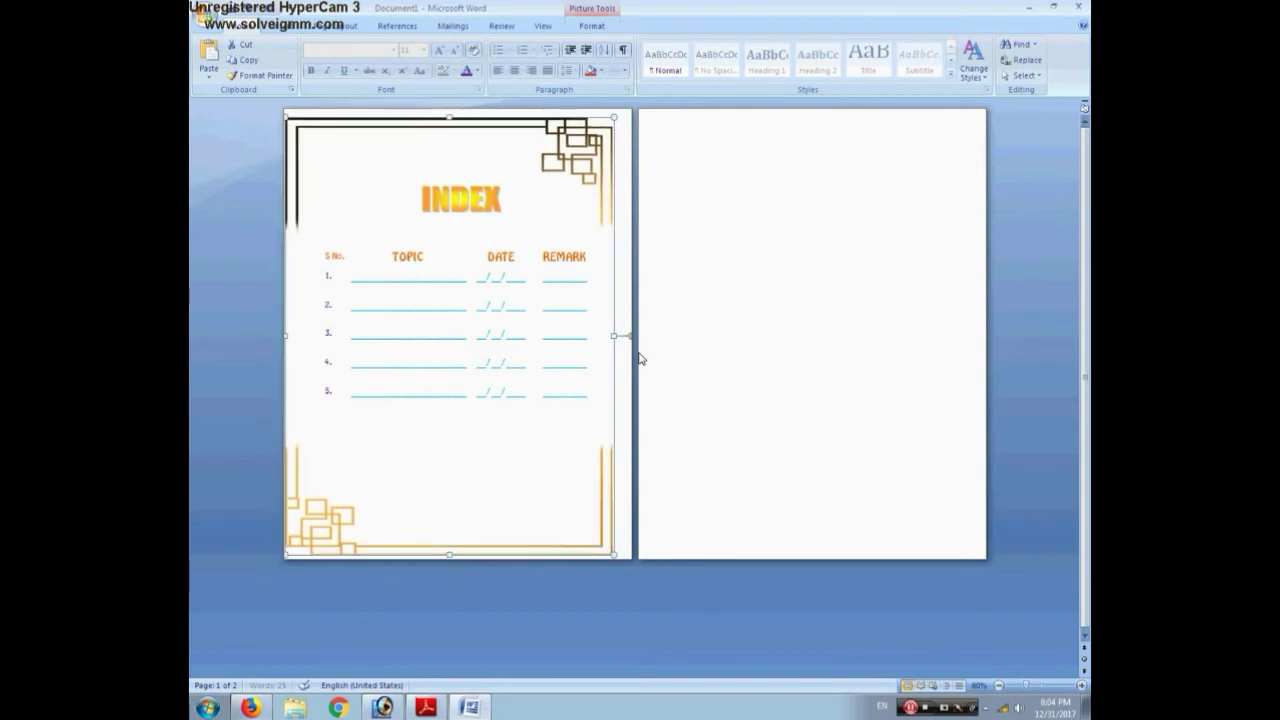
drag(621, 338, 612, 337)
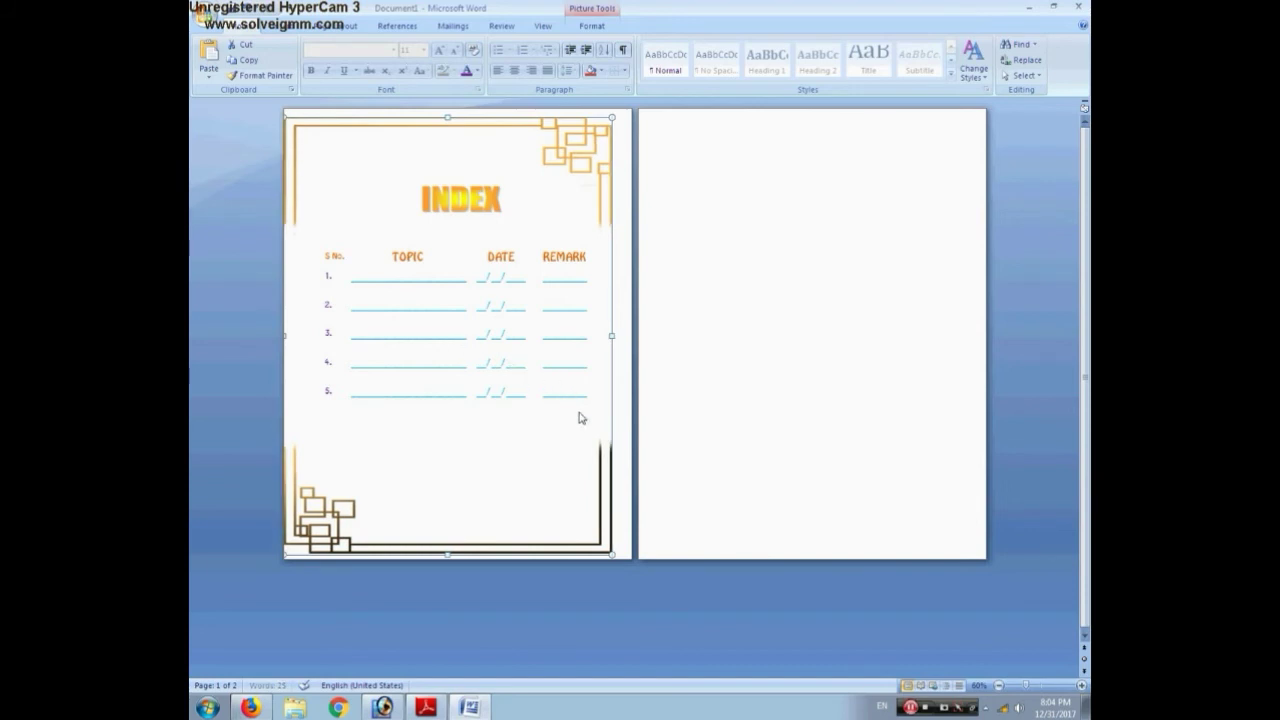
drag(580, 418, 591, 452)
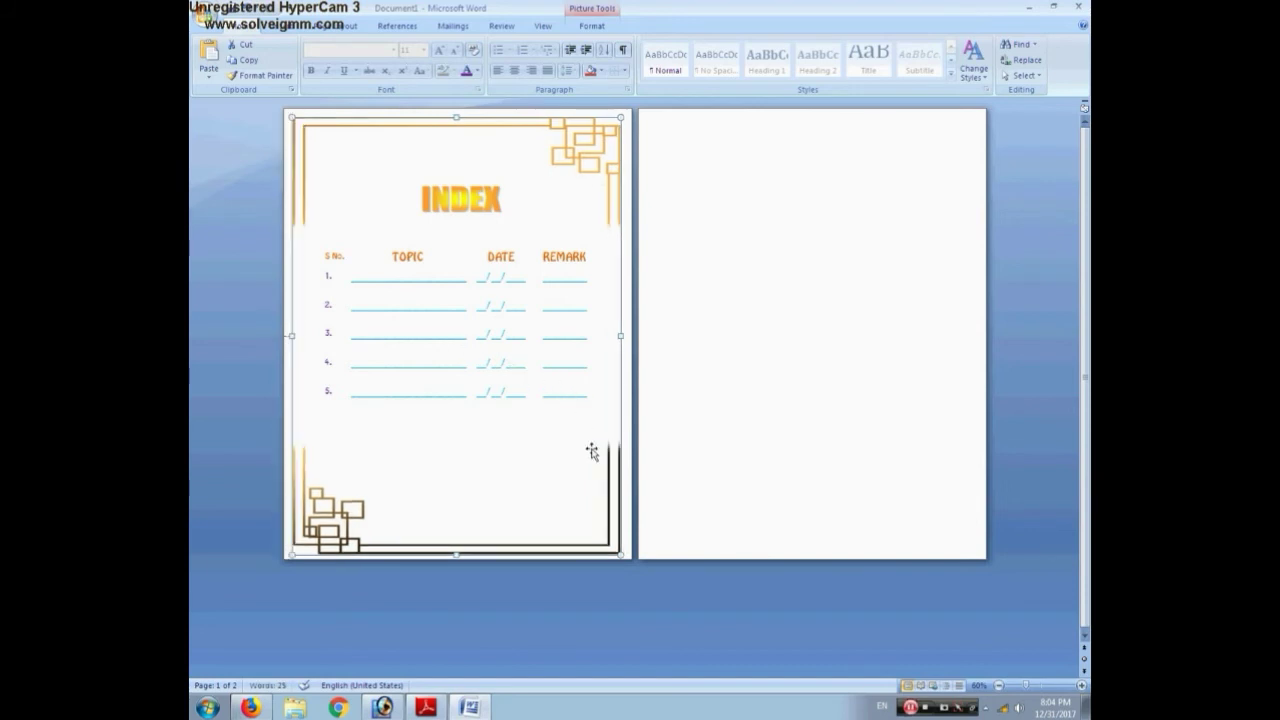
Delete the blank second page and zoom the INDEX page to 90%
click(684, 462)
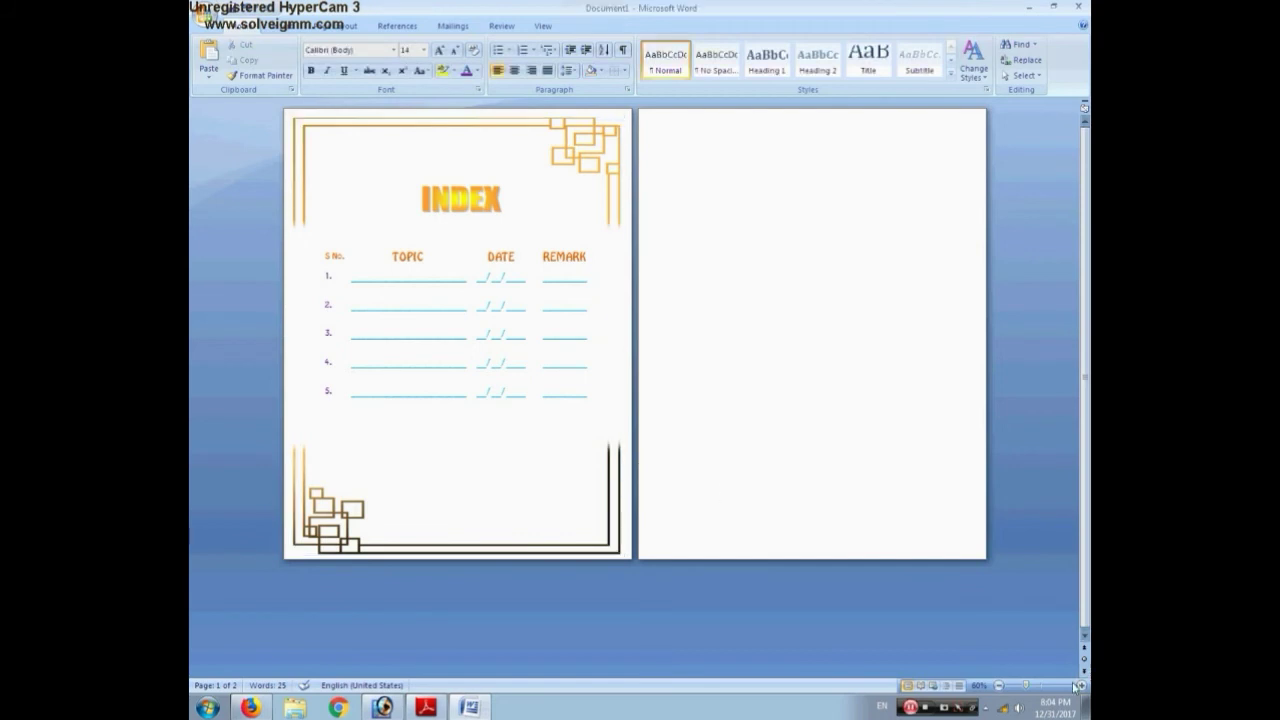
key(BackSpace)
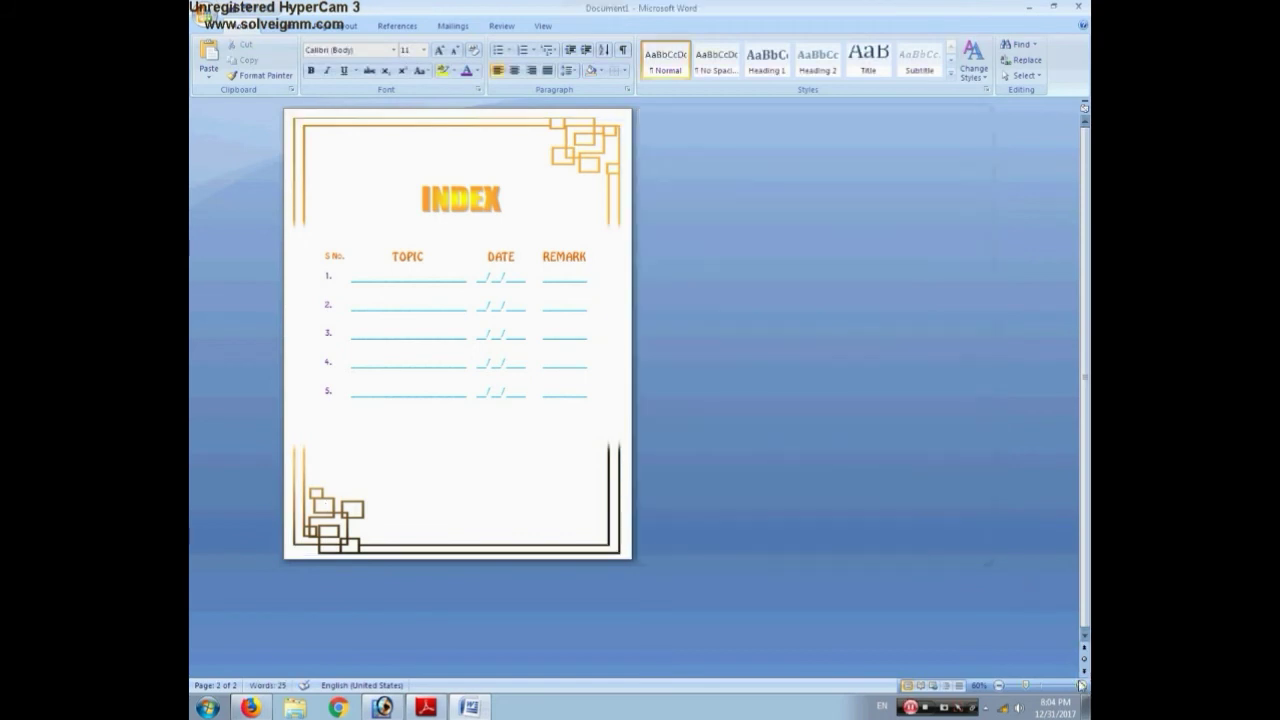
click(1081, 686)
click(1081, 686)
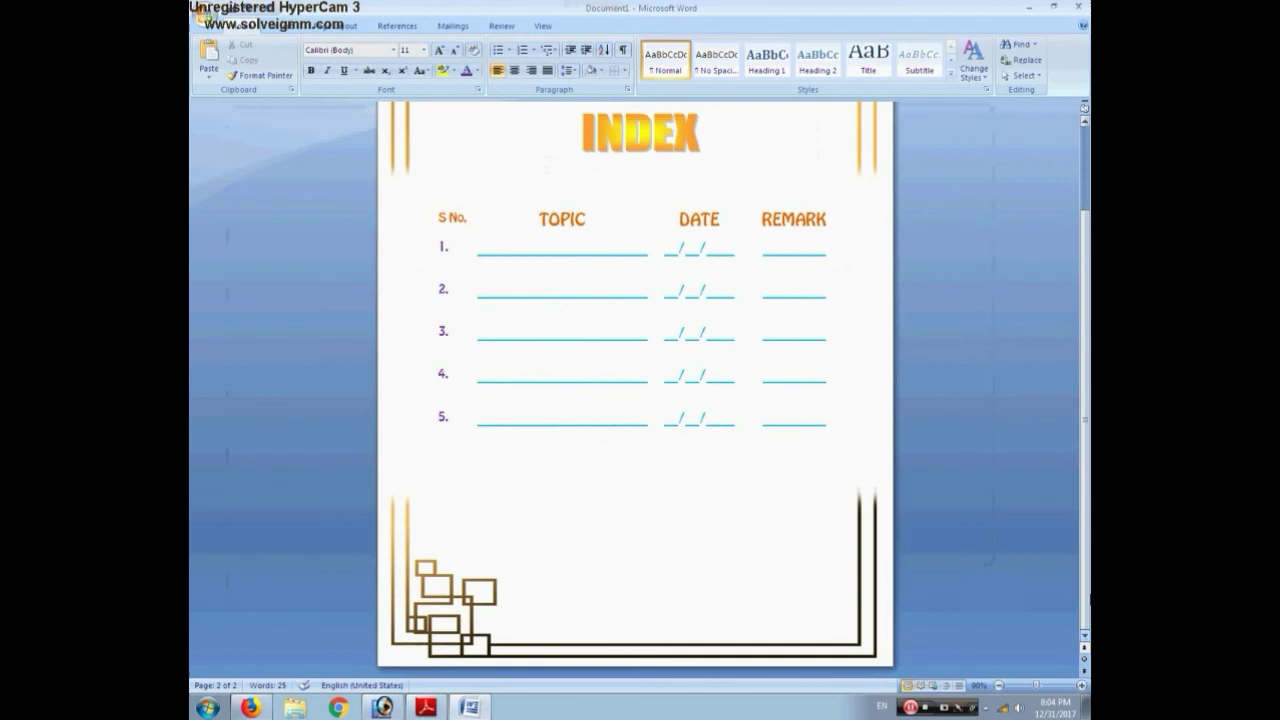
scroll(1081, 686, up, 3)
scroll(438, 650, down, 1)
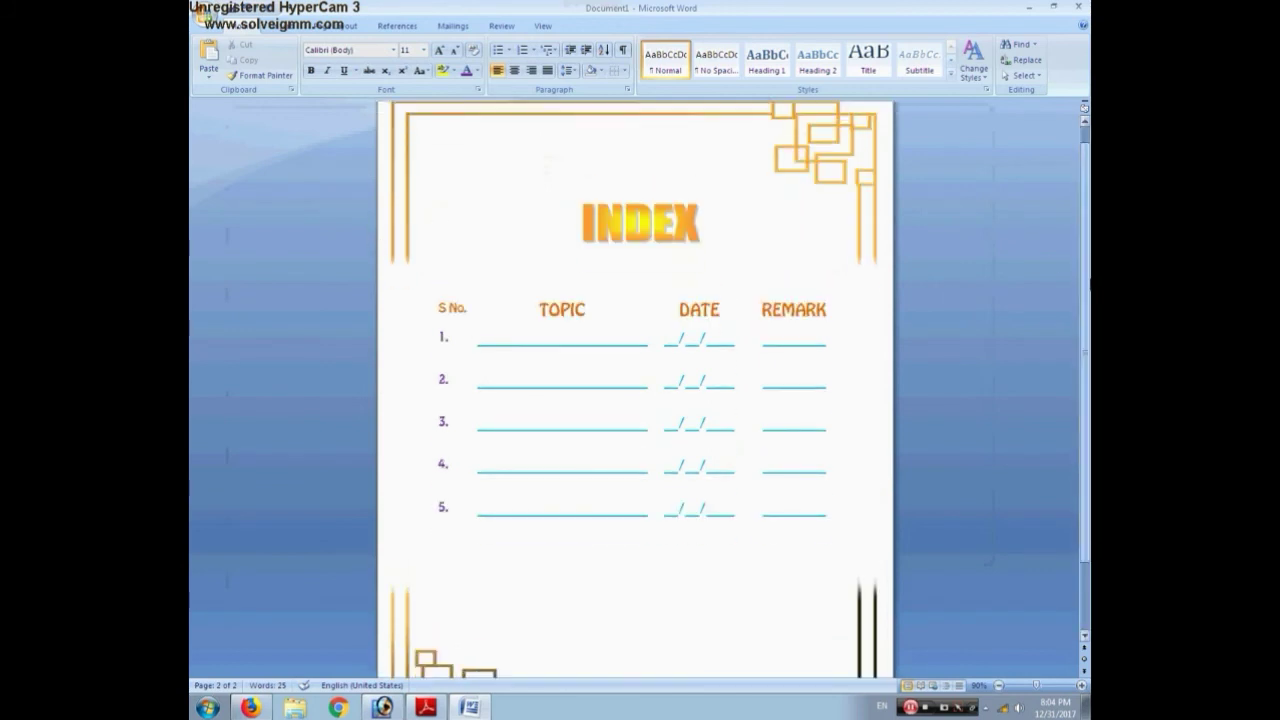
click(316, 30)
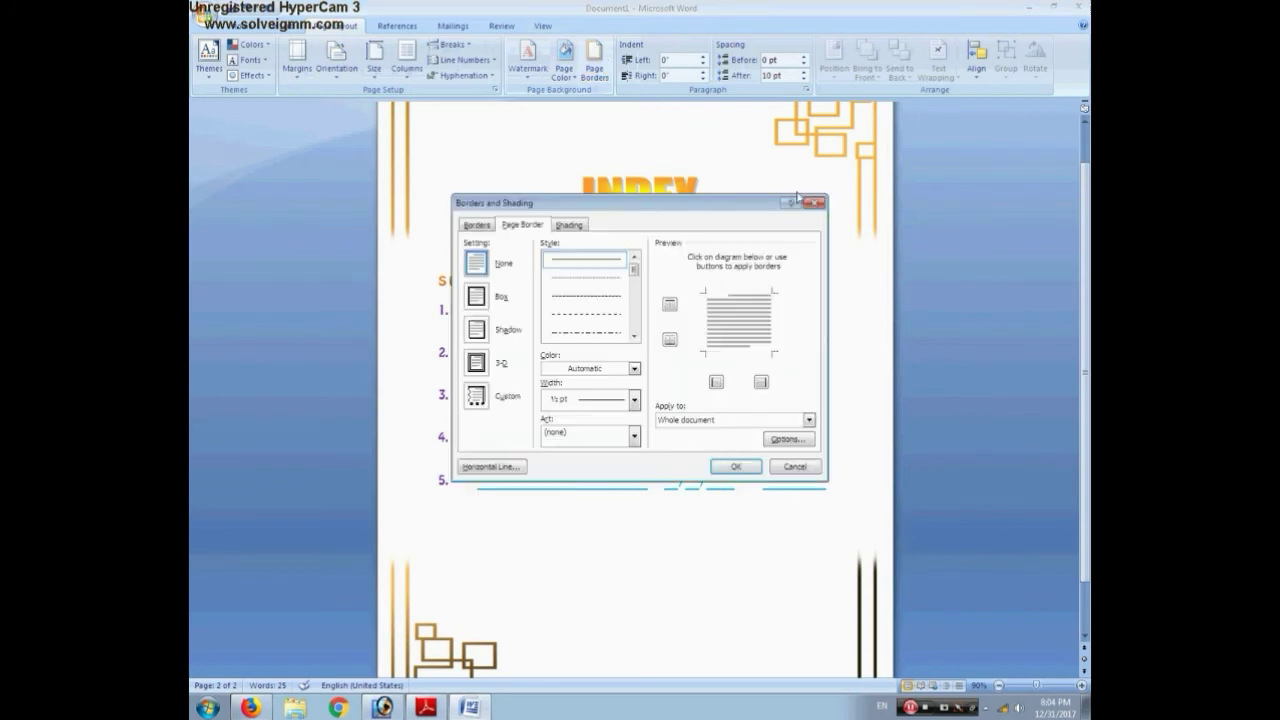
Add the school name as a diagonal text watermark in the Edo SZ font
click(823, 200)
click(526, 68)
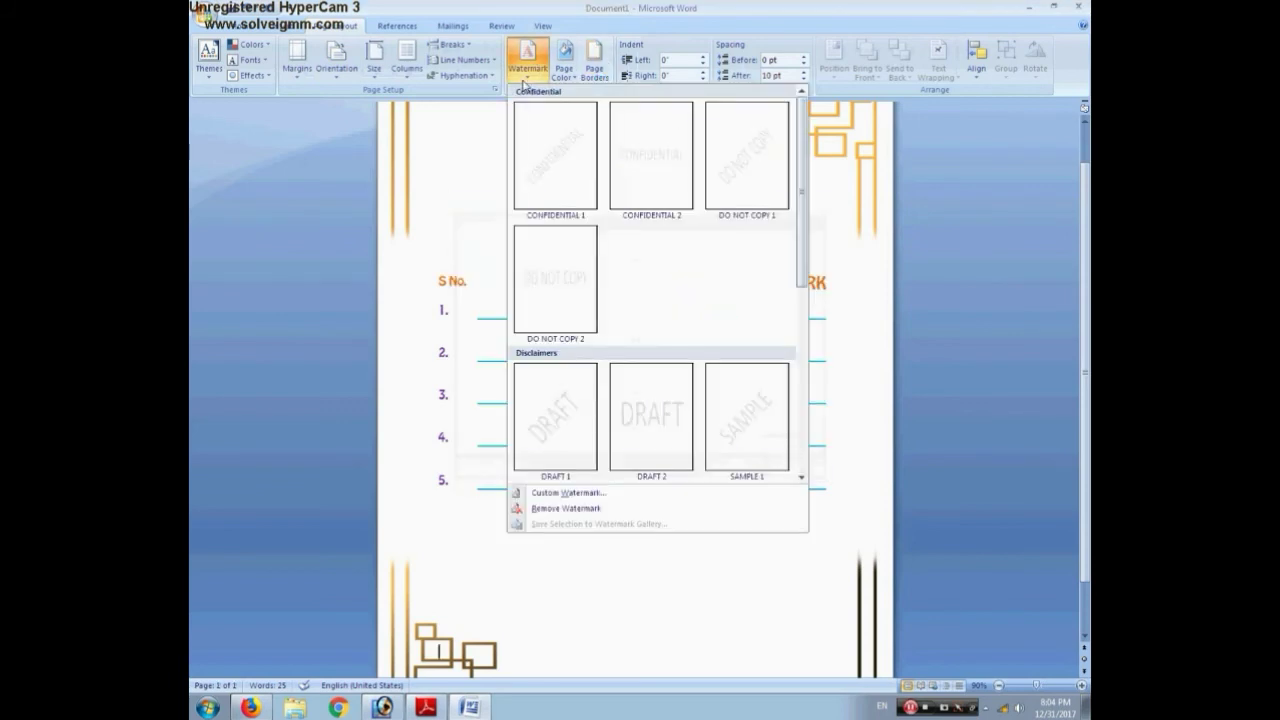
click(565, 494)
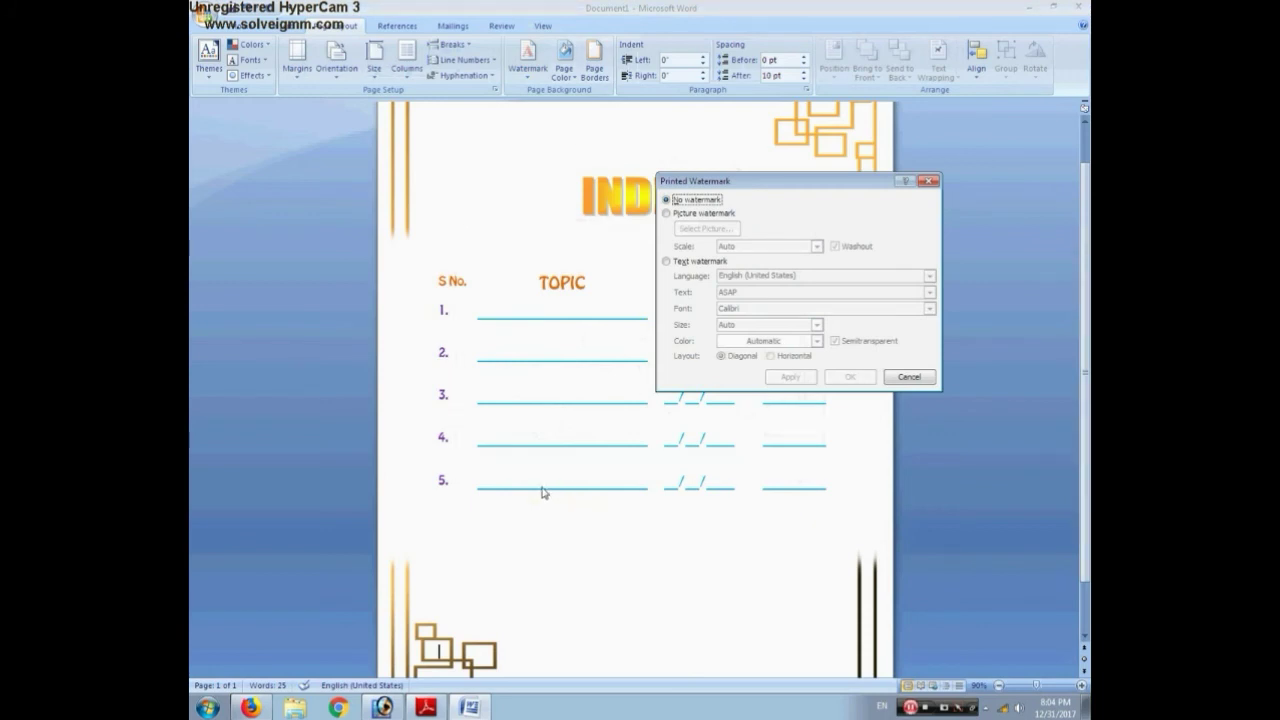
click(667, 261)
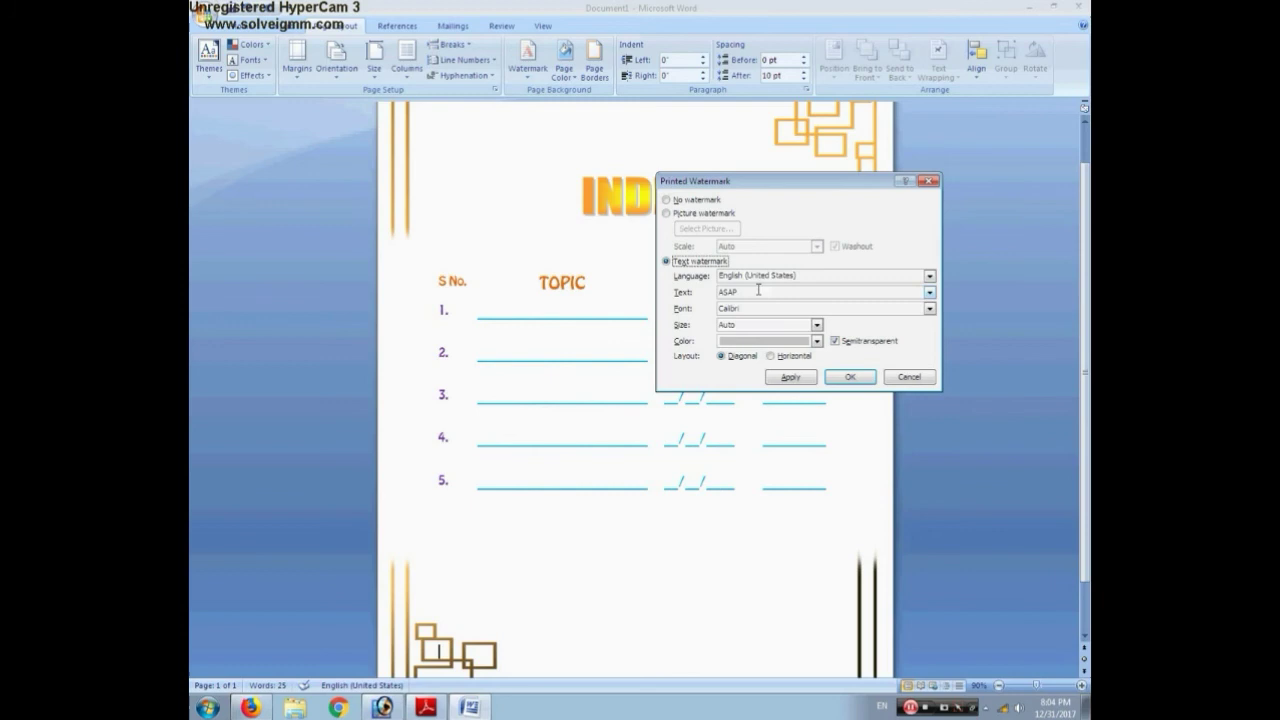
double_click(755, 291)
text(Madhavrao Scindia Public School)
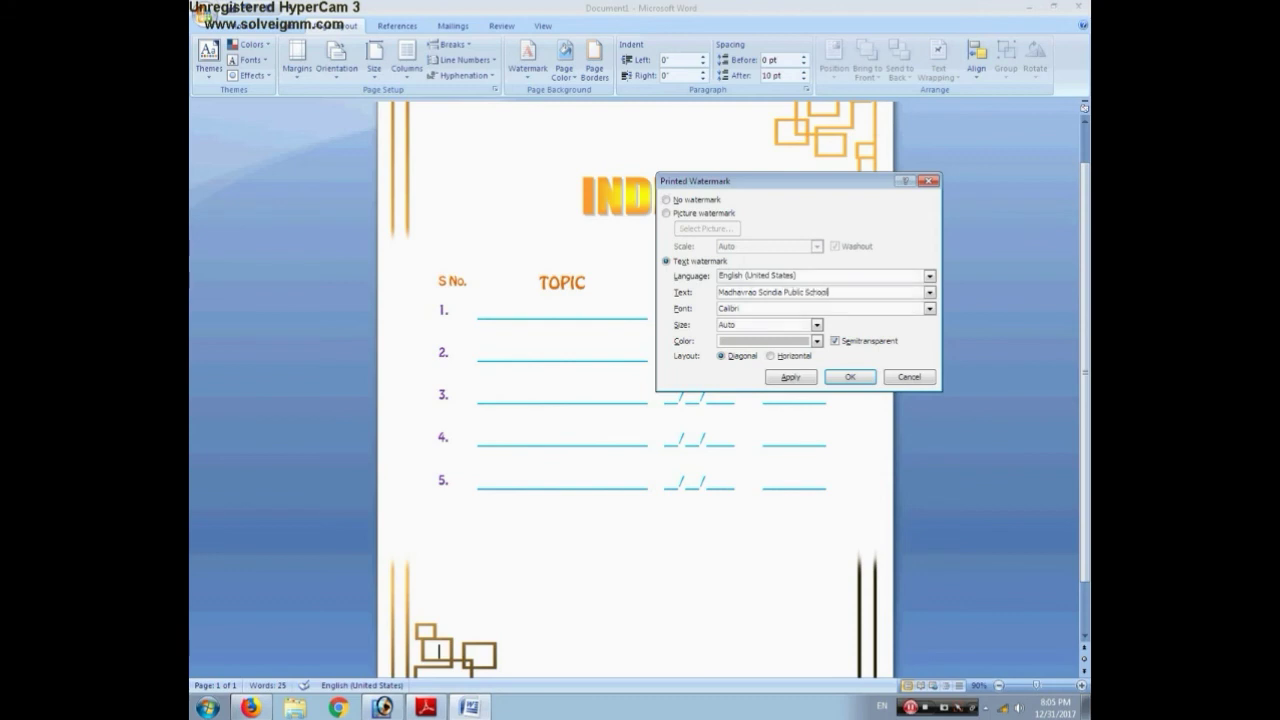
click(930, 309)
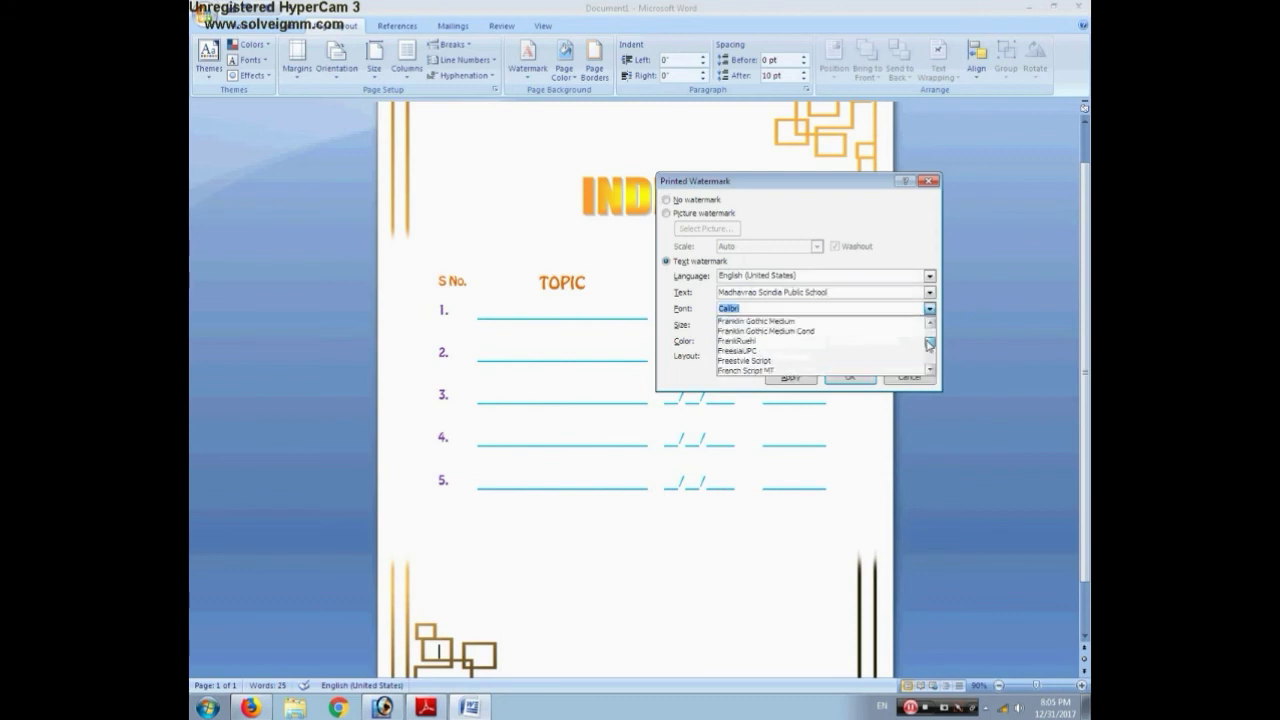
drag(929, 330, 929, 346)
text(e)
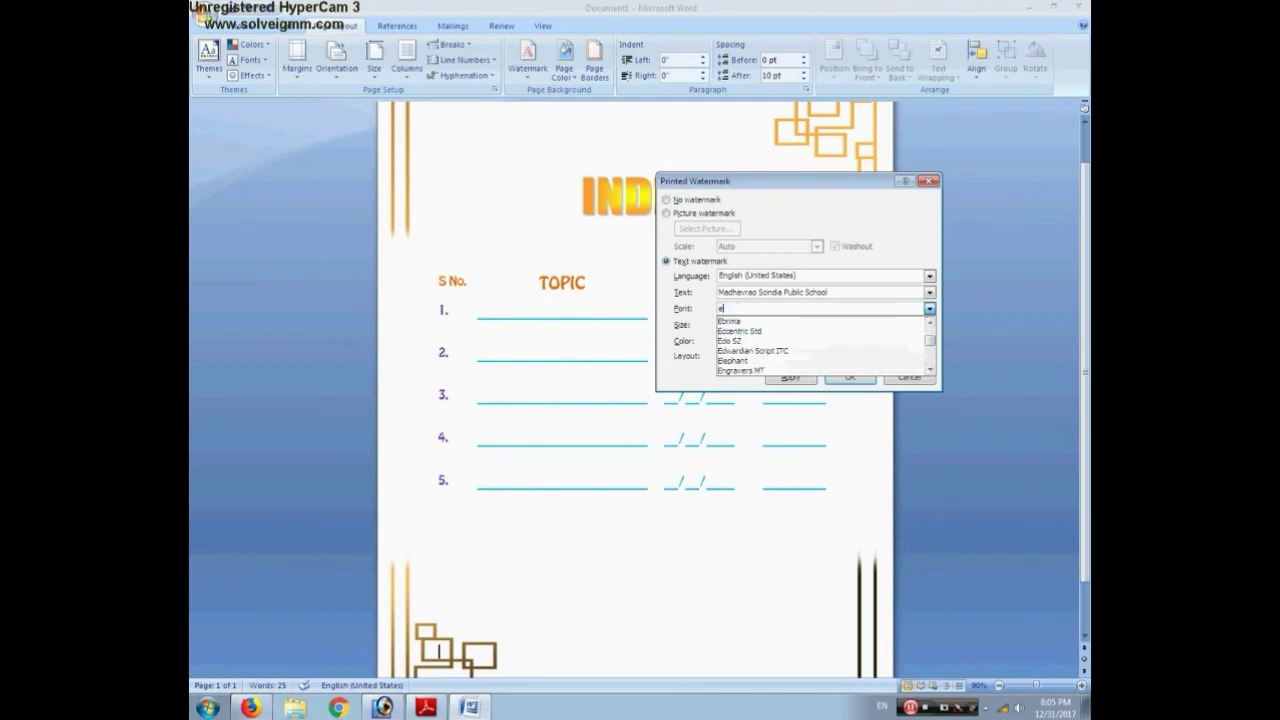
text(d)
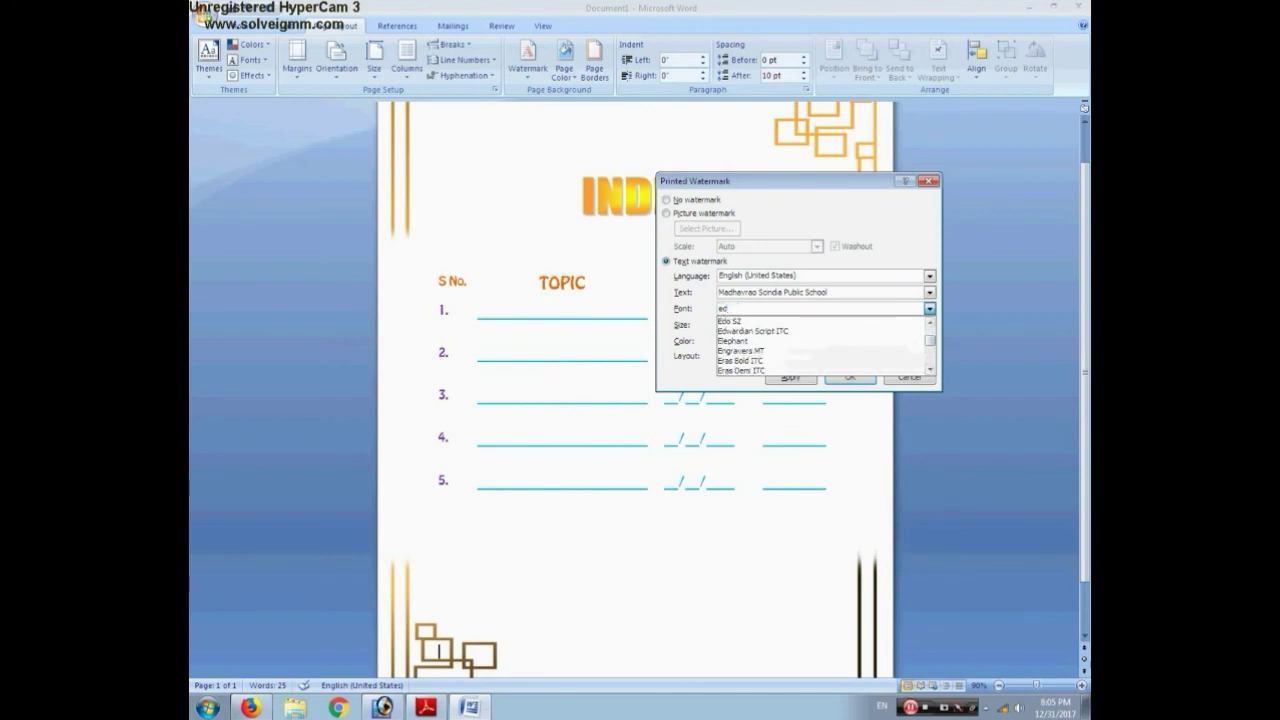
key(Return)
click(851, 377)
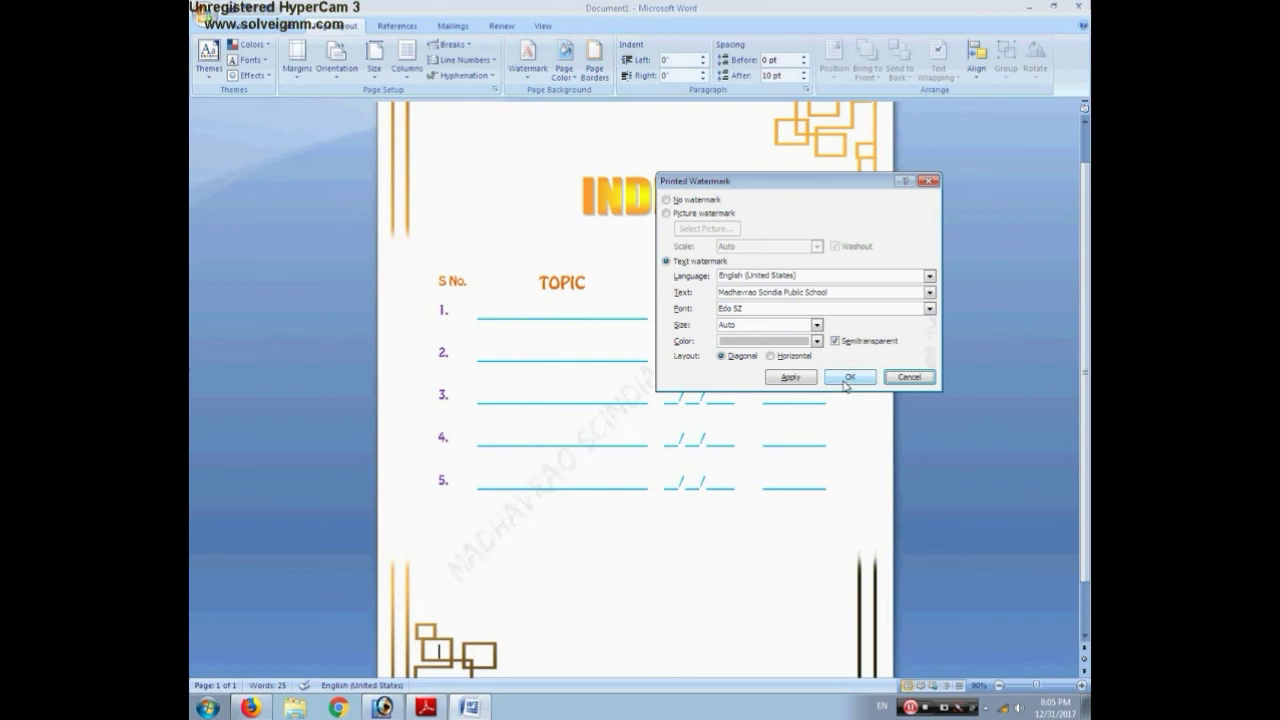
Change the watermark text to a new colour
click(528, 60)
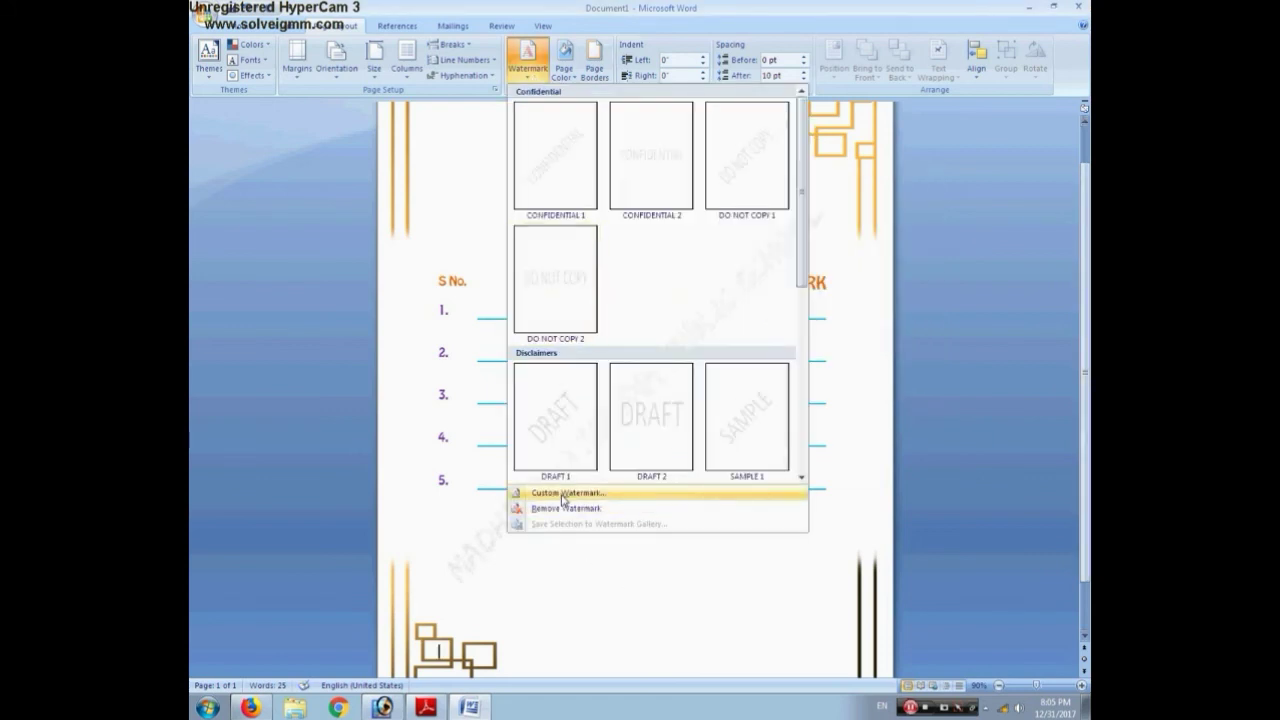
click(563, 493)
click(765, 341)
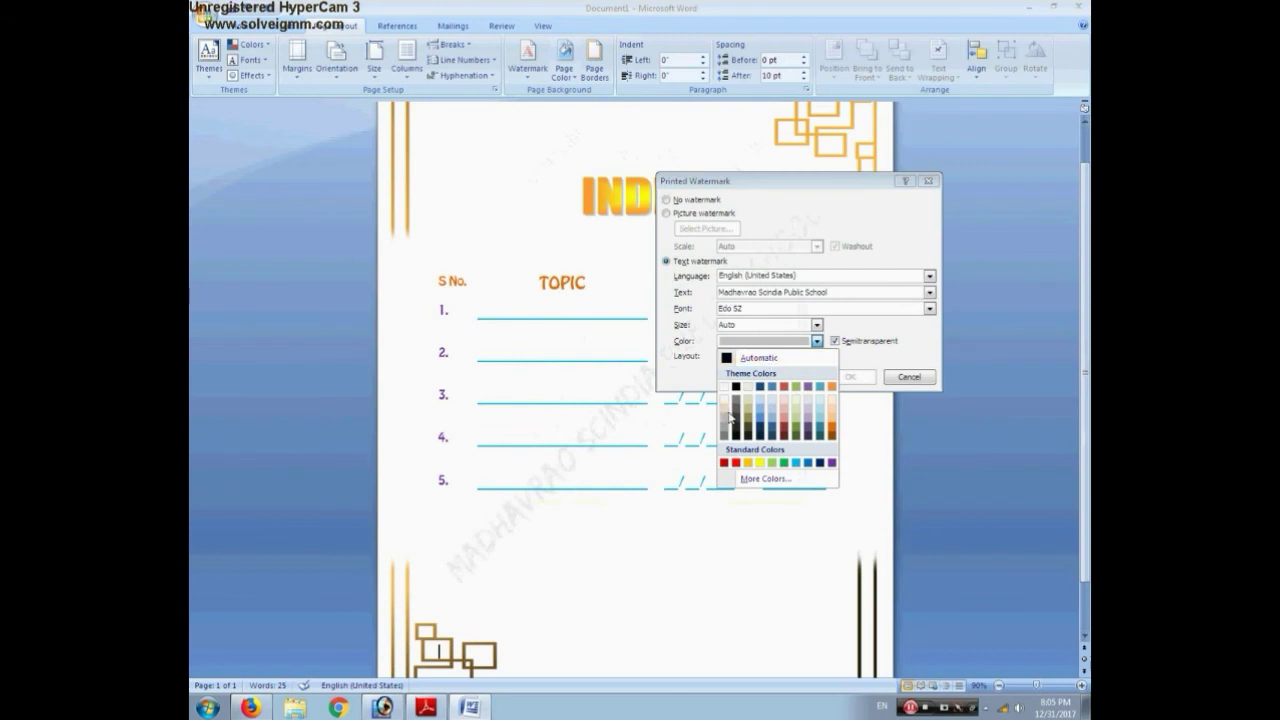
click(729, 417)
click(855, 377)
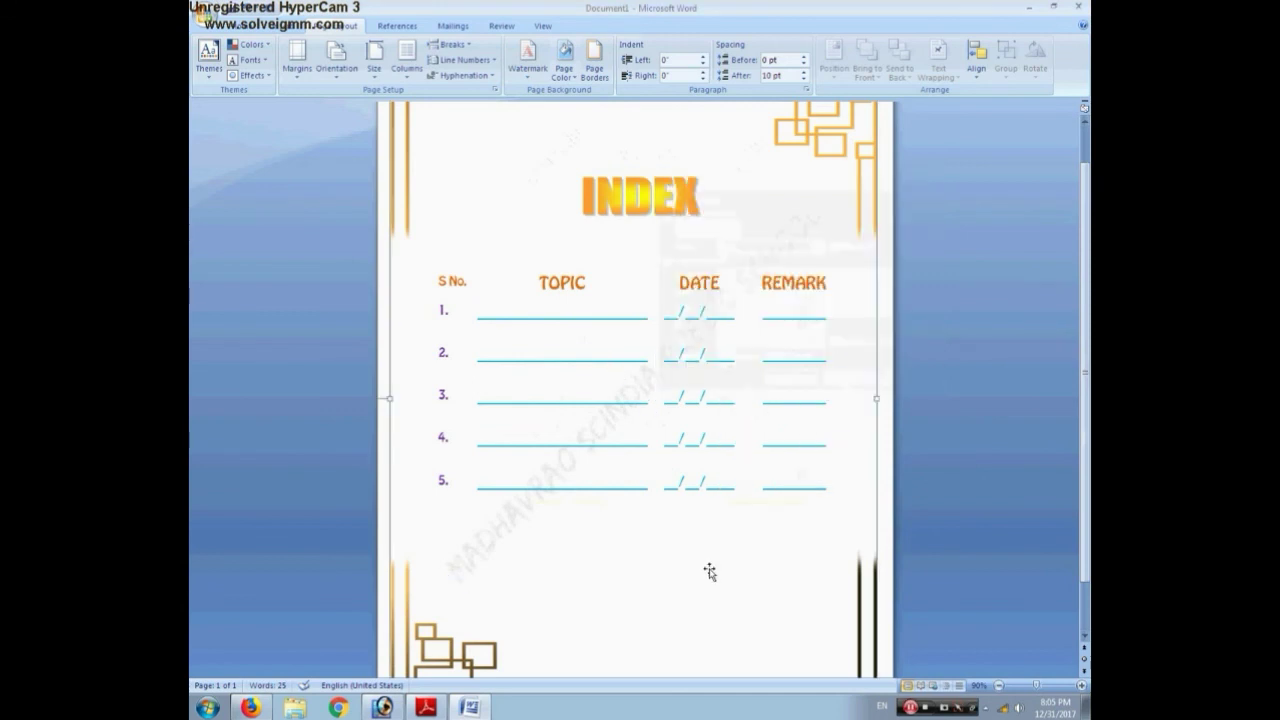
Change the text wrapping setting of the corner-border picture
click(842, 393)
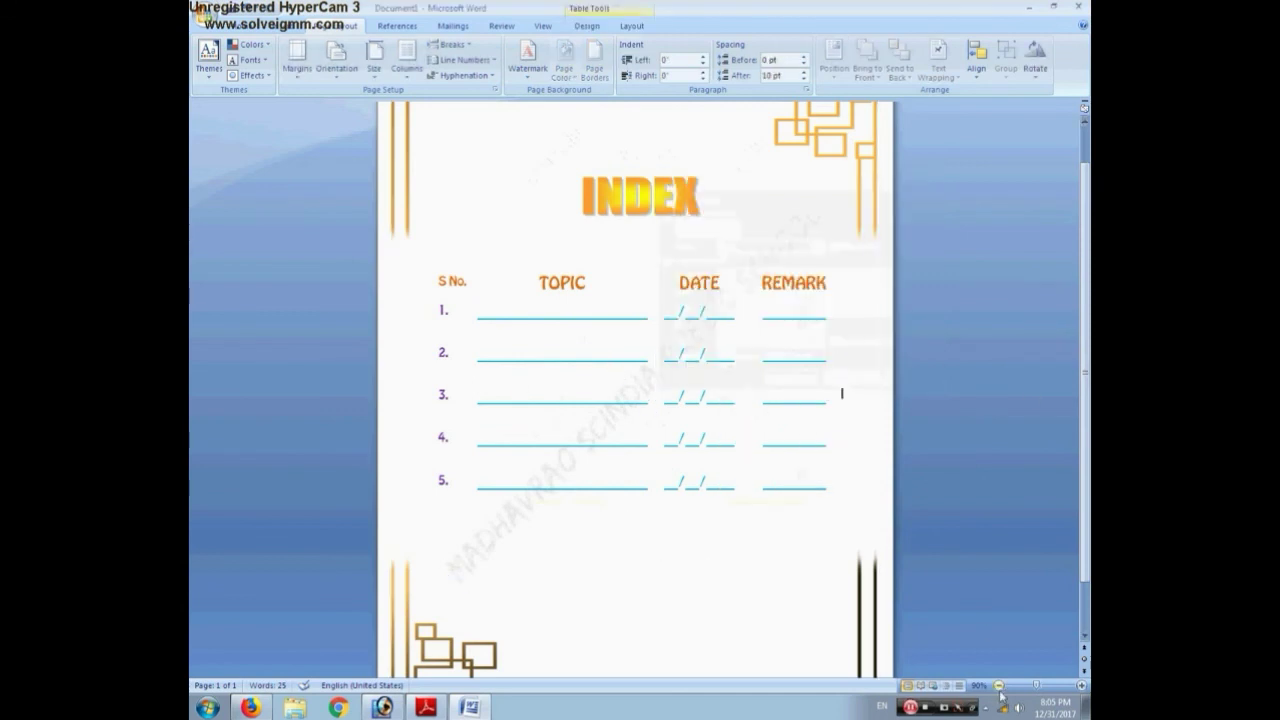
click(699, 221)
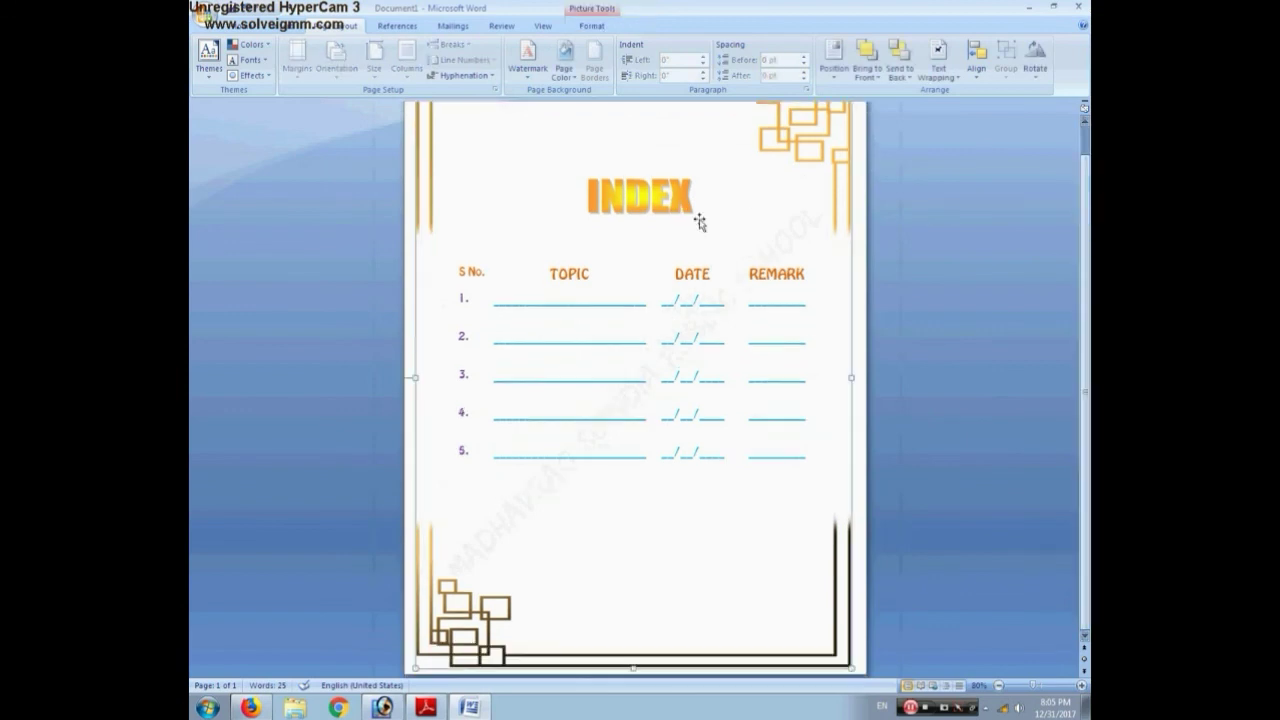
click(592, 25)
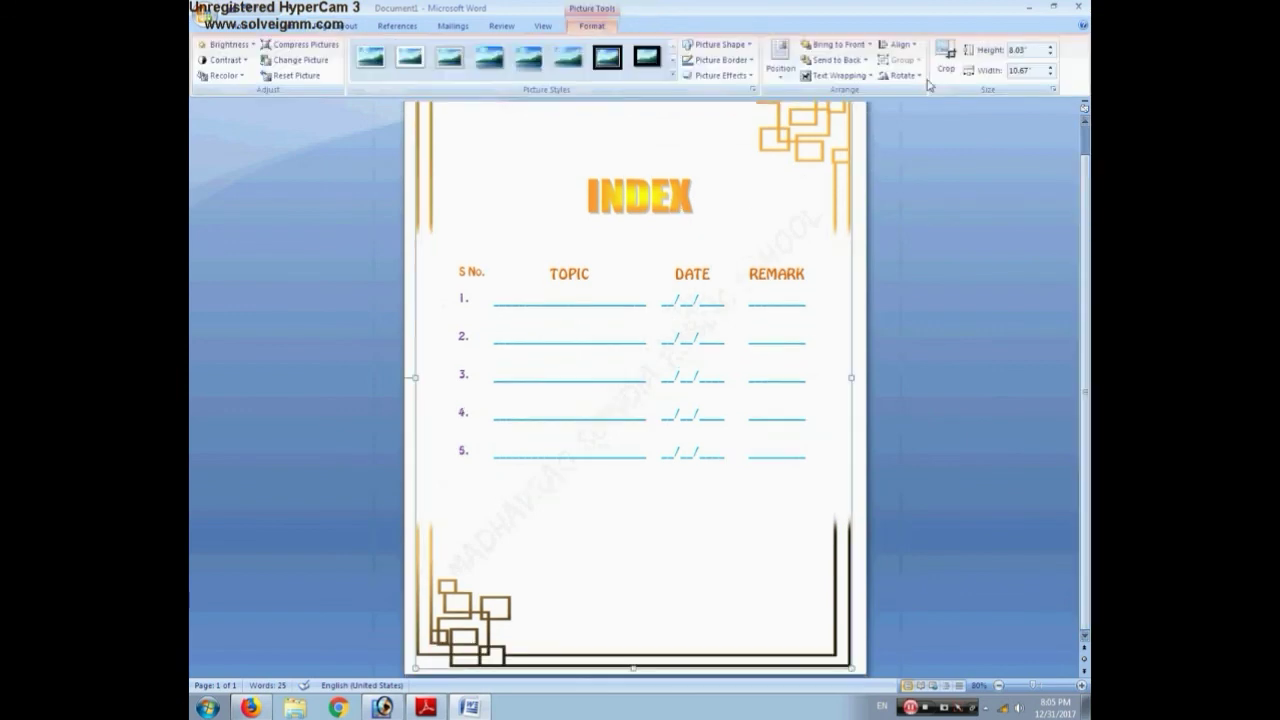
click(836, 75)
click(845, 150)
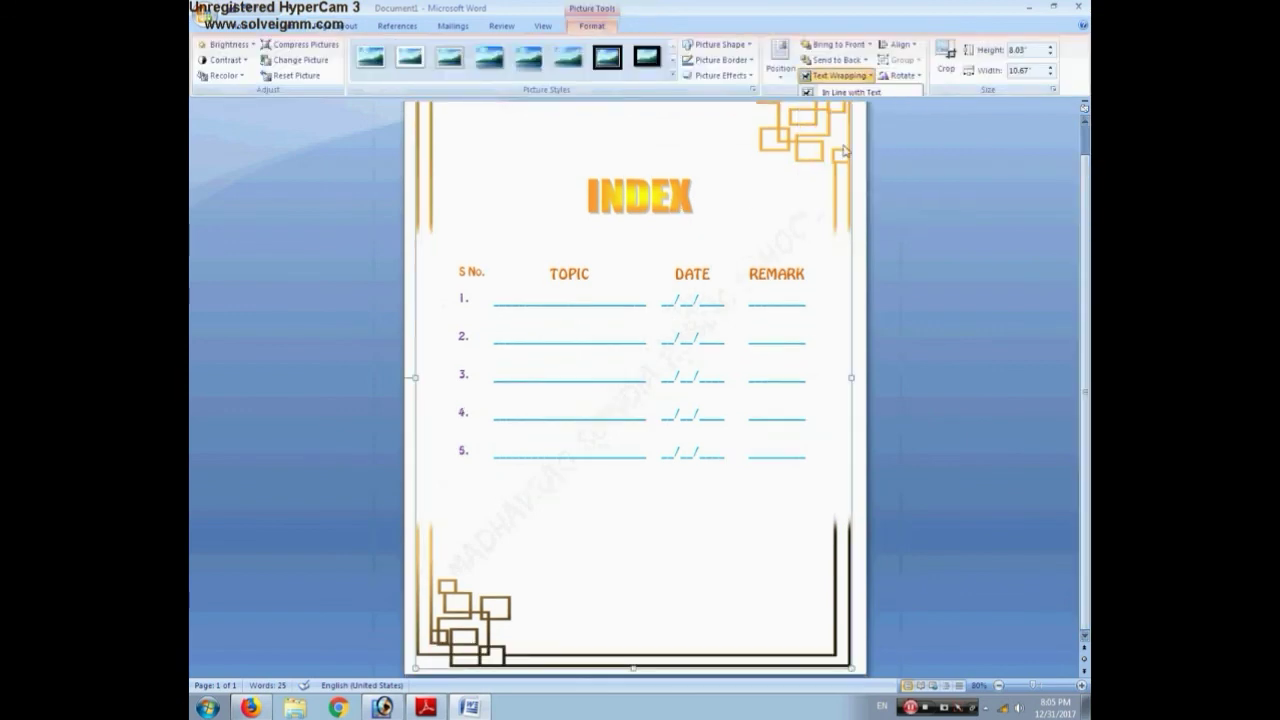
Apply Shadow Style 1 to the INDEX WordArt title
click(643, 200)
right_click(648, 203)
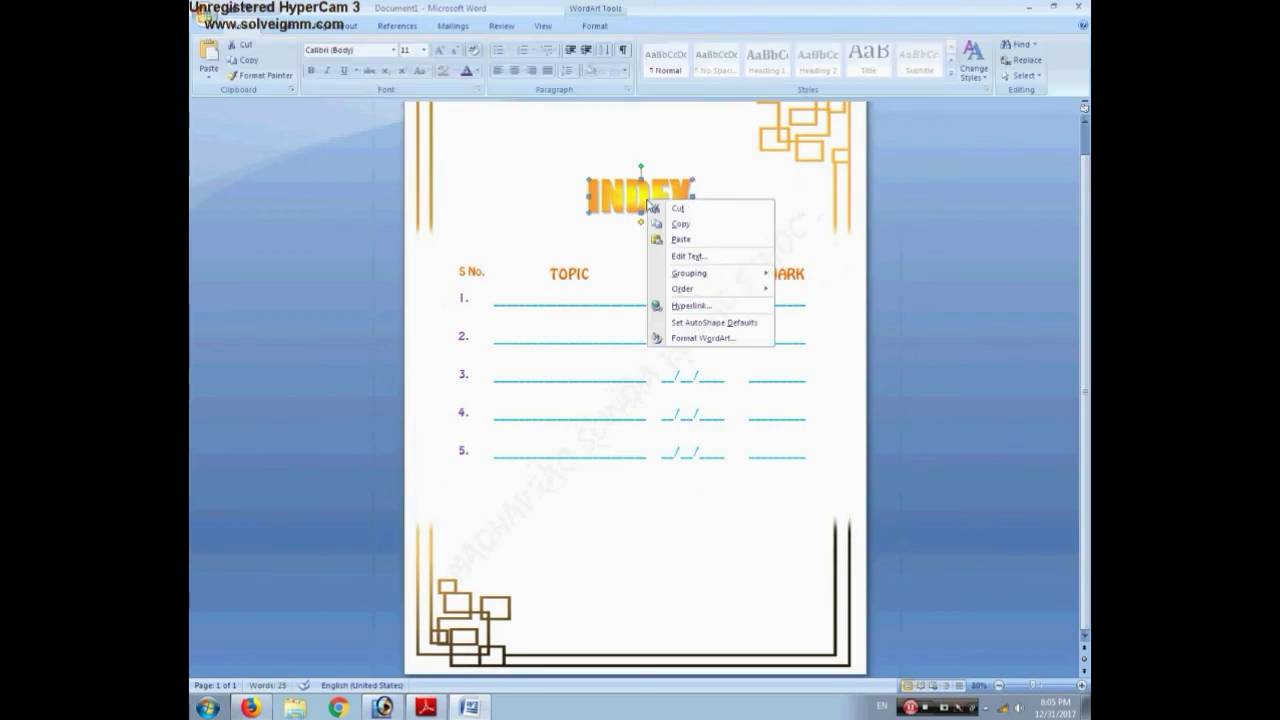
click(648, 190)
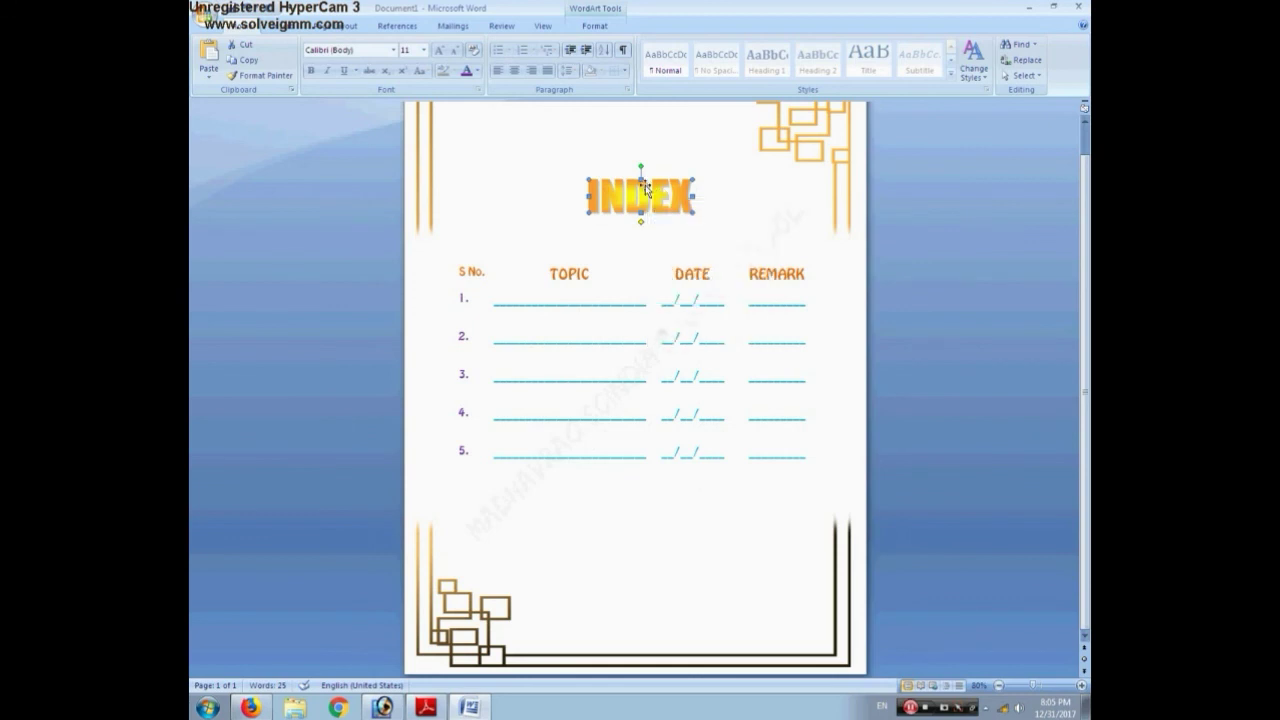
click(594, 26)
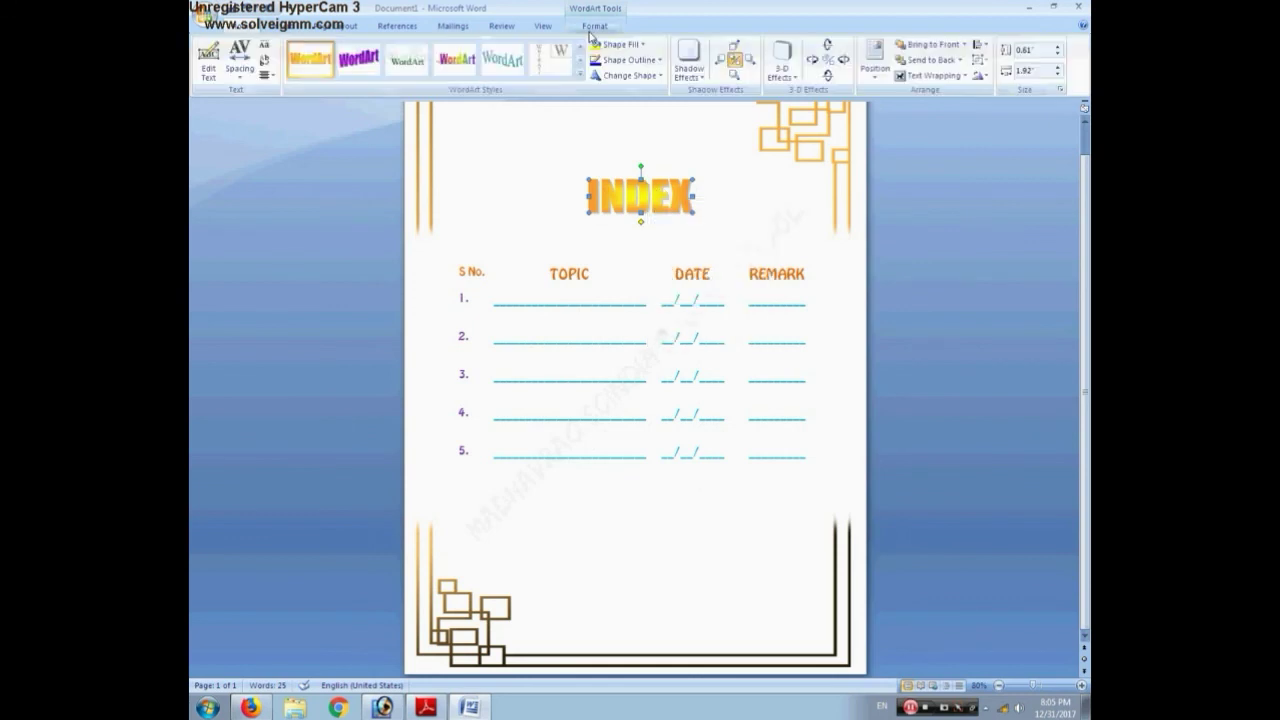
click(700, 85)
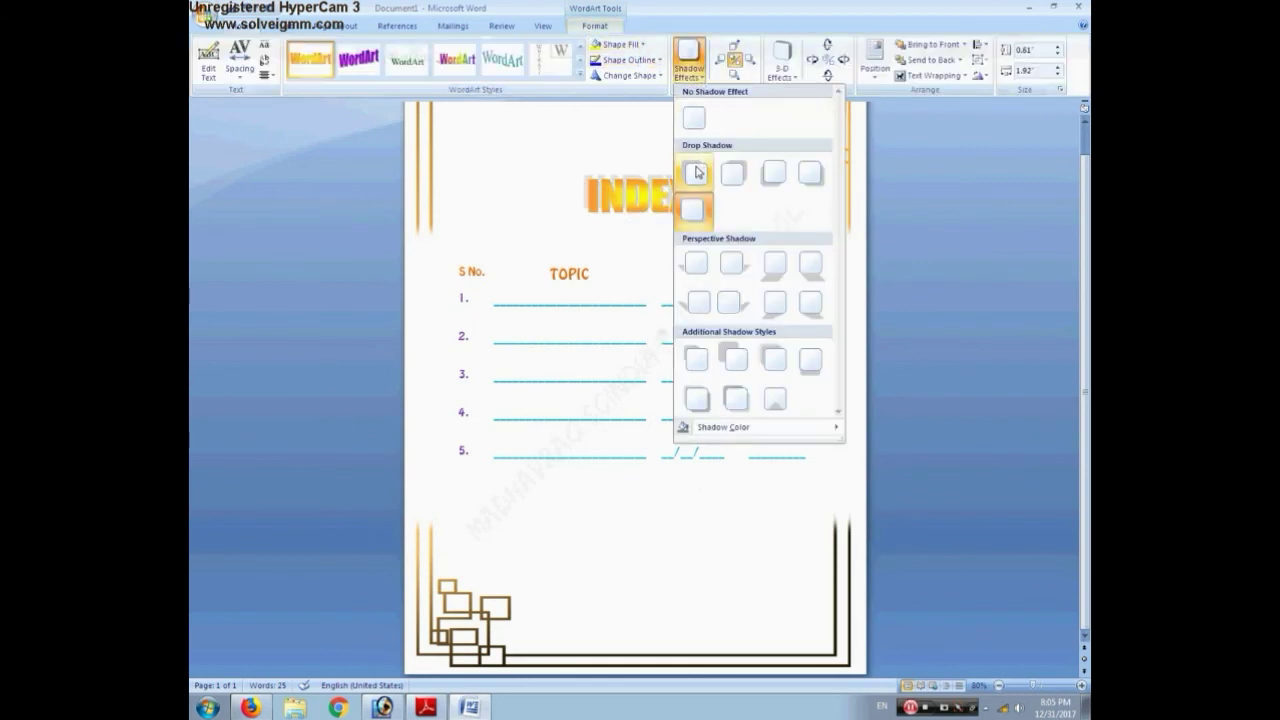
click(902, 224)
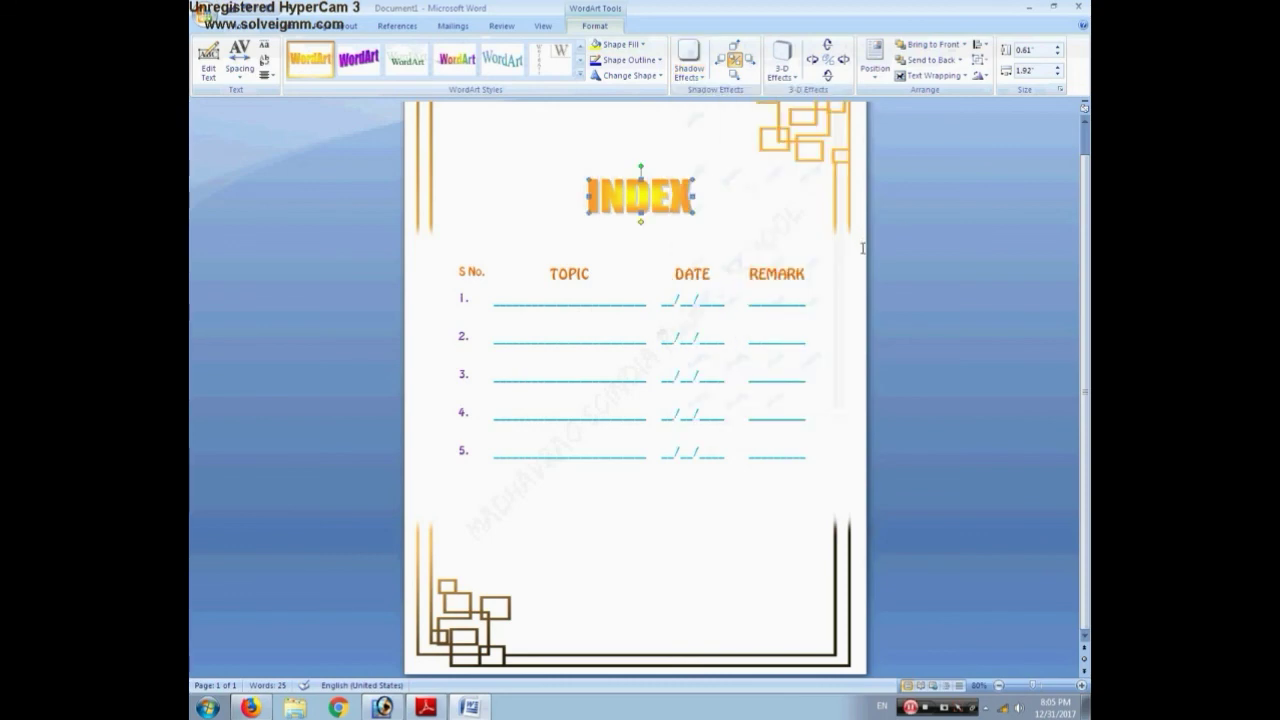
click(1069, 516)
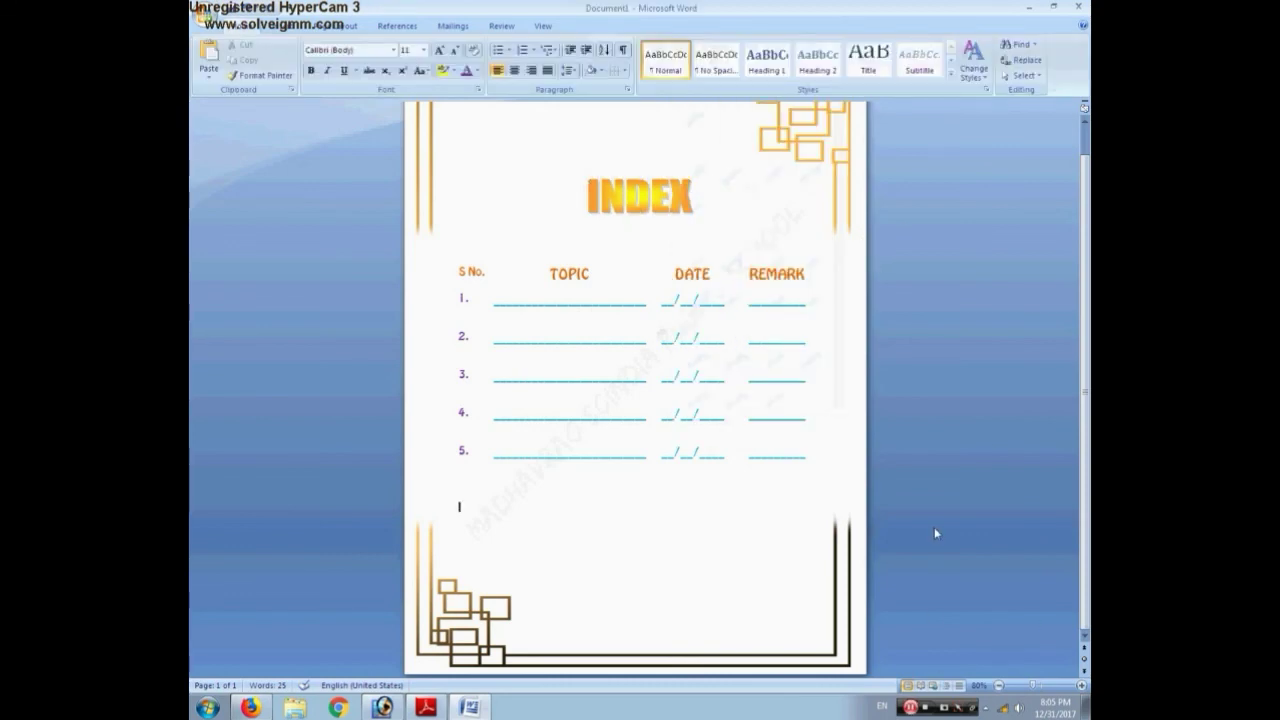